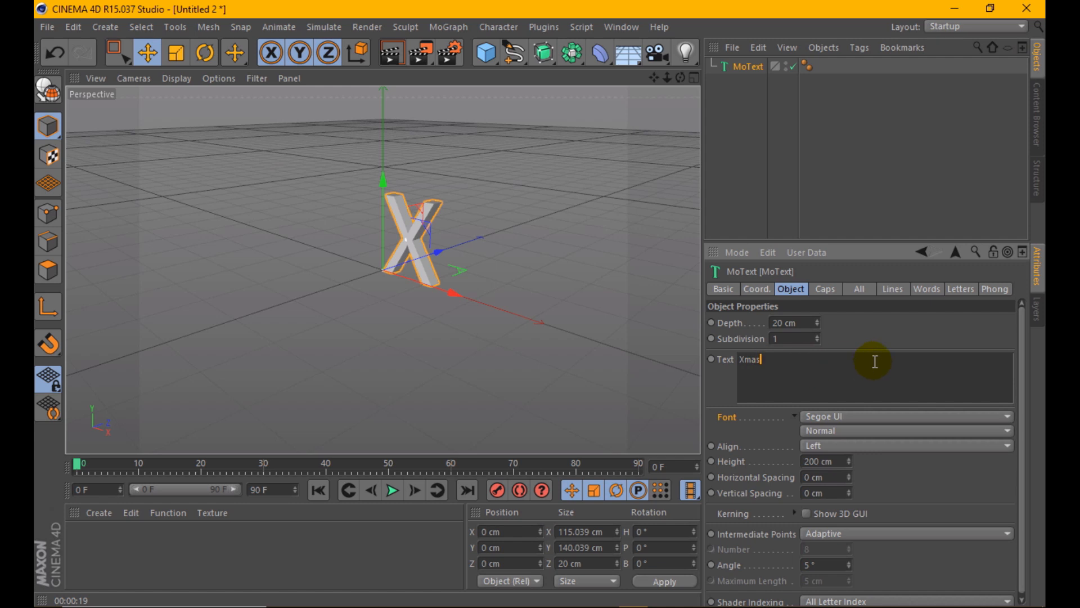
Step: Align the Xmas text to Middle and set its font to Barnacle Boy
{"action": "left_click", "coordinate": [866, 443]}
{"action": "left_click", "coordinate": [845, 476]}
{"action": "left_click_drag", "start_coordinate": [680, 77], "coordinate": [668, 67]}
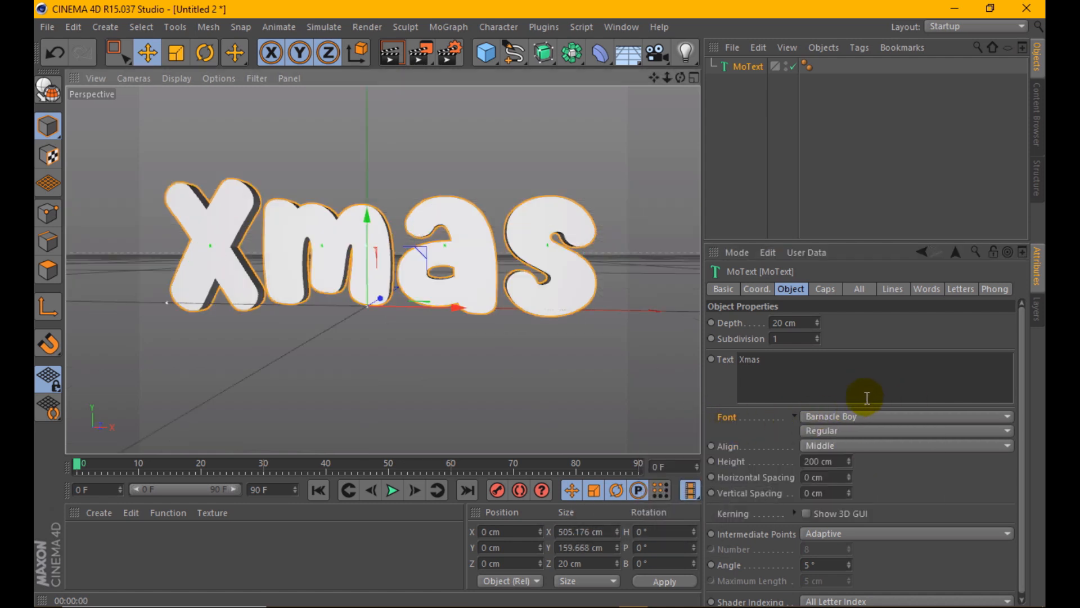
Step: Set the text's start cap to Fillet Cap with 1 step and a 1 cm radius
{"action": "left_click", "coordinate": [825, 288]}
{"action": "left_click", "coordinate": [833, 321]}
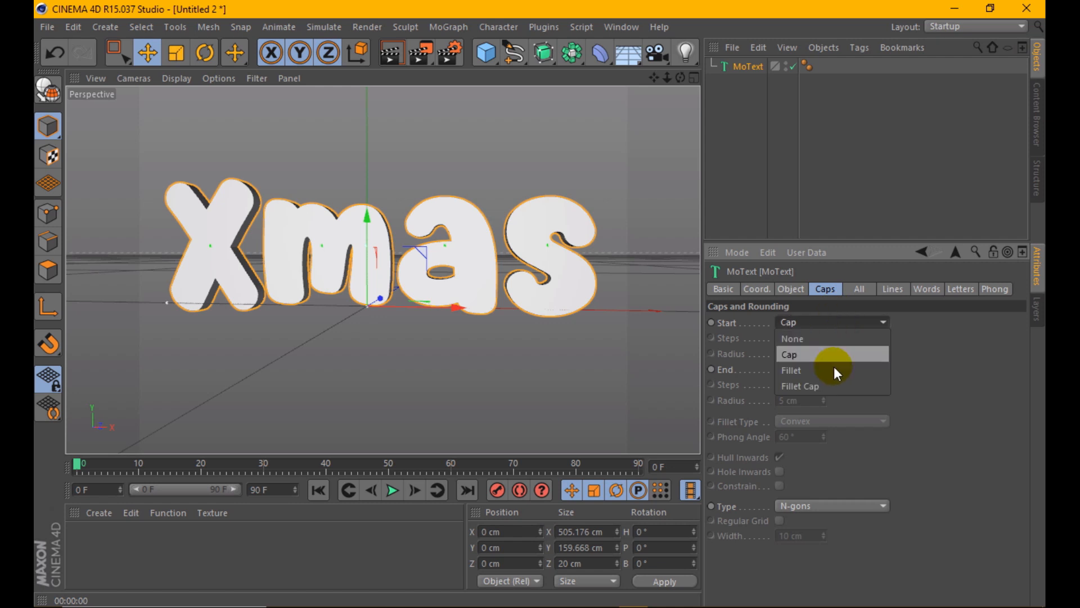
{"action": "left_click", "coordinate": [826, 368]}
{"action": "left_click", "coordinate": [824, 355]}
{"action": "left_click", "coordinate": [825, 356]}
{"action": "left_click", "coordinate": [825, 356]}
{"action": "left_click", "coordinate": [824, 355]}
Step: Set the end cap to Fillet Cap with 1 step and a 1 cm radius, and the cap type to Quadrangles
{"action": "left_click", "coordinate": [825, 368]}
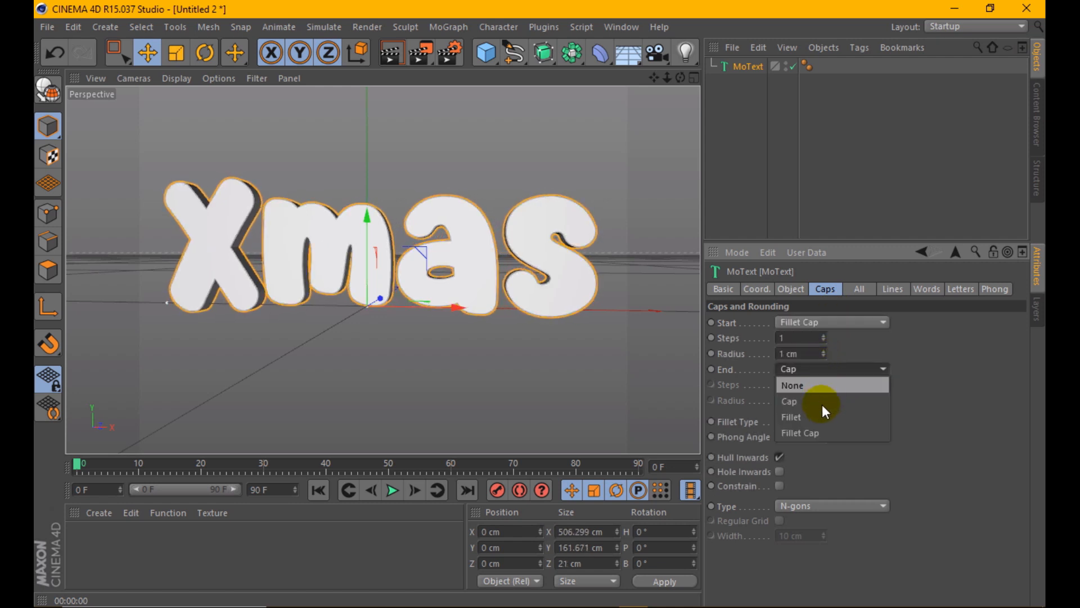
{"action": "left_click", "coordinate": [821, 424]}
{"action": "left_click", "coordinate": [824, 403]}
{"action": "left_click", "coordinate": [824, 403]}
{"action": "left_click", "coordinate": [825, 404]}
{"action": "left_click", "coordinate": [824, 403]}
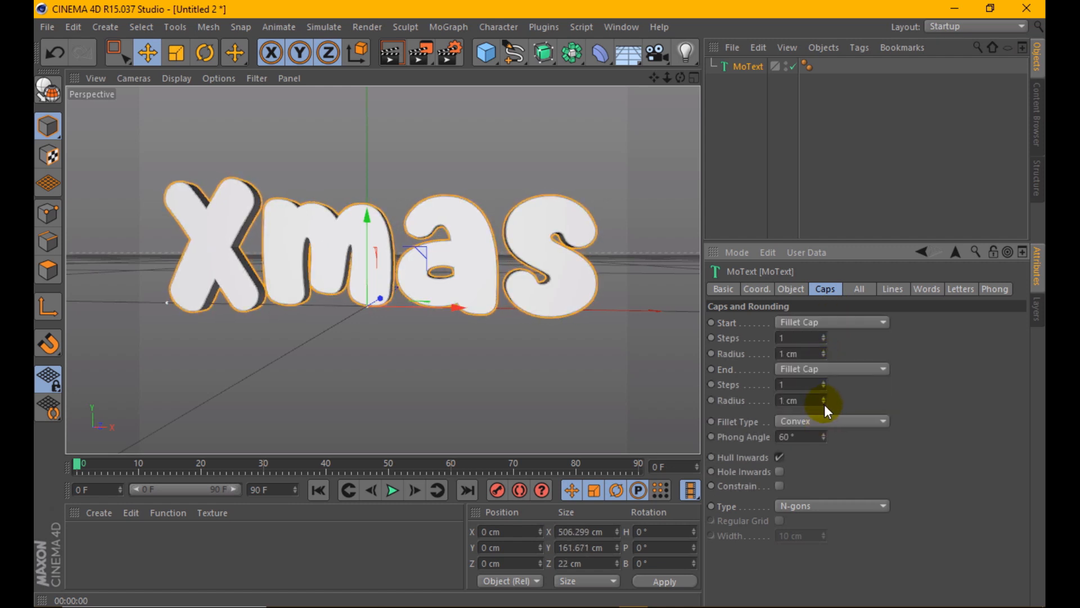
{"action": "left_click", "coordinate": [835, 507]}
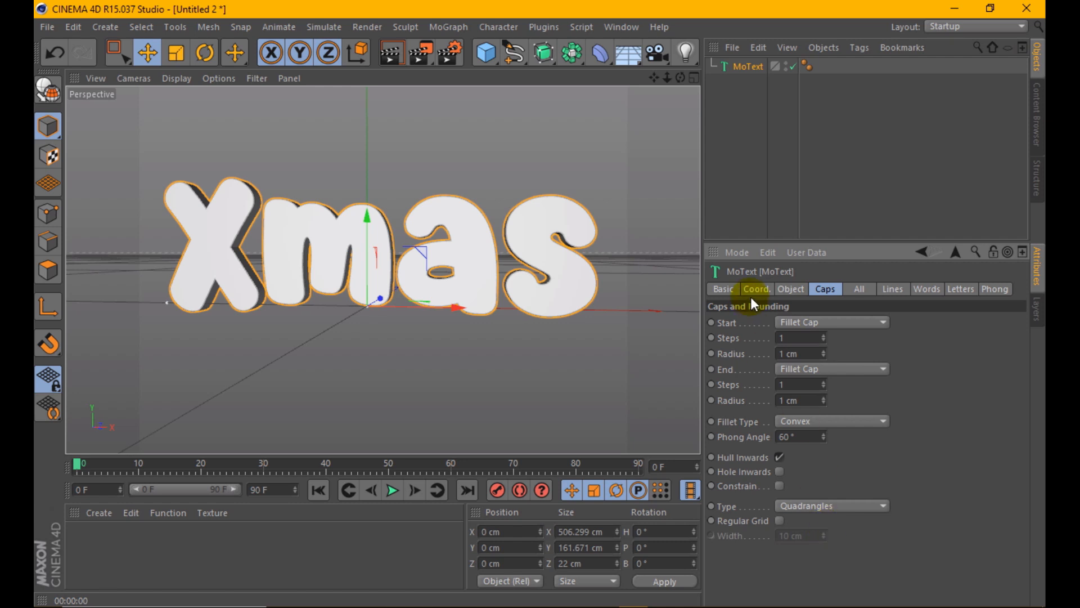
Step: Set the text's intermediate points to Subdivided with a 90° angle and a maximum length of 15 cm
{"action": "left_click", "coordinate": [791, 290]}
{"action": "left_click", "coordinate": [873, 532]}
{"action": "left_click", "coordinate": [846, 520]}
{"action": "left_click_drag", "start_coordinate": [848, 563], "coordinate": [838, 514]}
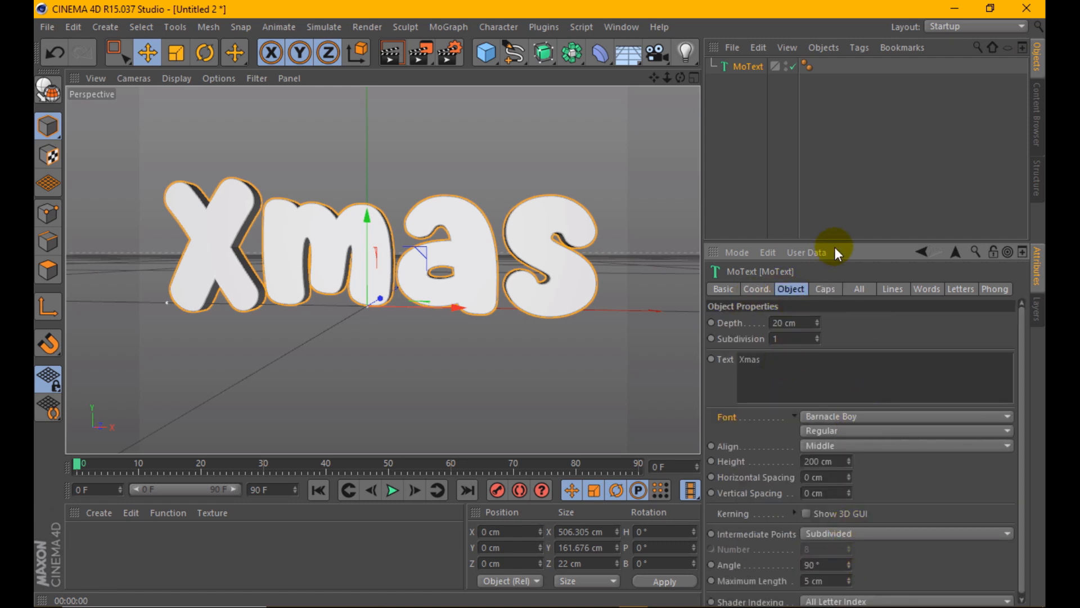
{"action": "left_click_drag", "start_coordinate": [835, 248], "coordinate": [837, 157]}
{"action": "left_click_drag", "start_coordinate": [820, 484], "coordinate": [806, 492]}
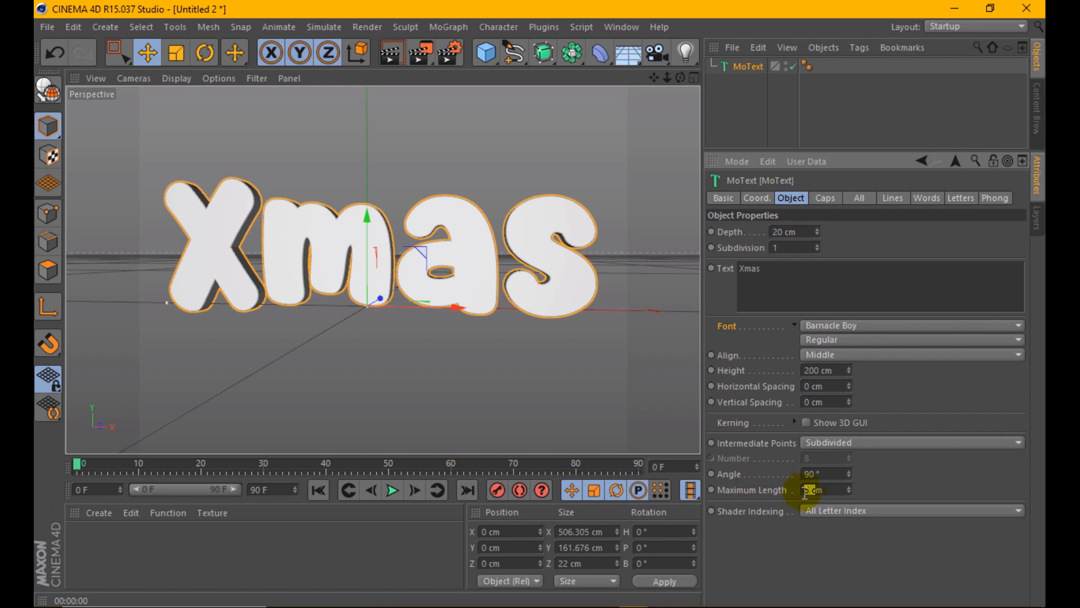
{"action": "type", "text": "17"}
{"action": "key", "text": "Return"}
{"action": "left_click", "coordinate": [849, 493]}
{"action": "left_click", "coordinate": [848, 493]}
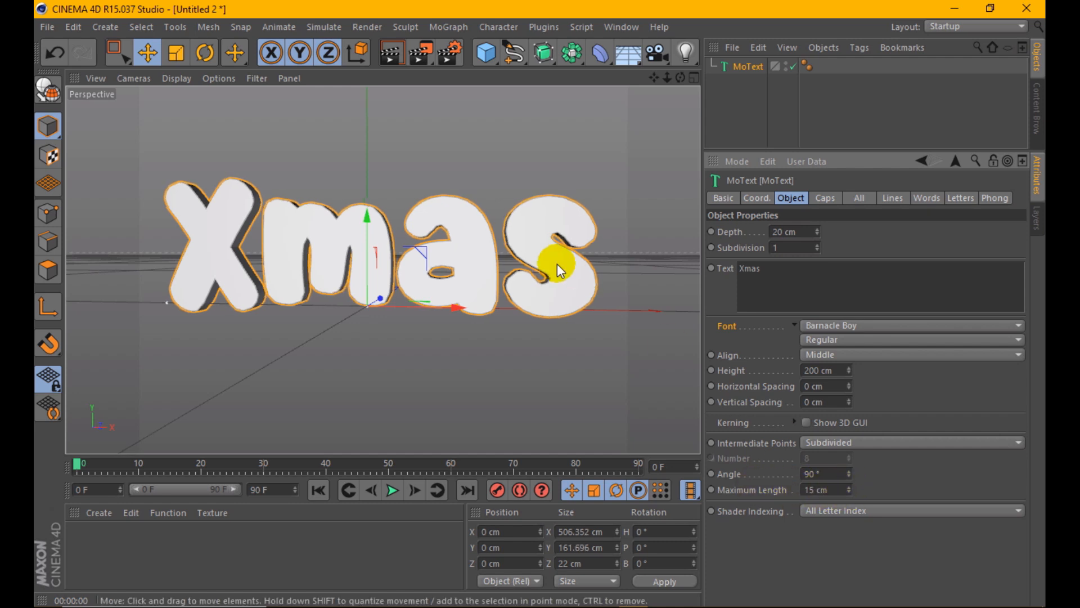
Step: Add a Connect object and make the MoText its child
{"action": "left_click", "coordinate": [570, 55]}
{"action": "left_click", "coordinate": [731, 104]}
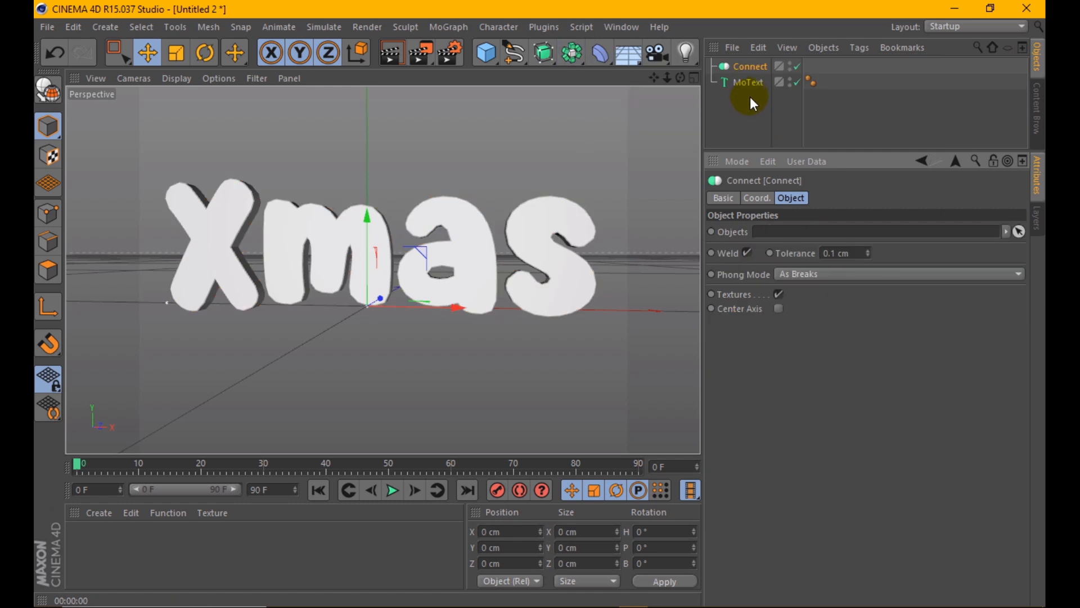
{"action": "left_click_drag", "start_coordinate": [753, 83], "coordinate": [748, 69]}
Step: Place the Connect object inside a new Subdivision Surface and preview the smoothed text with a viewport render
{"action": "left_click", "coordinate": [543, 52]}
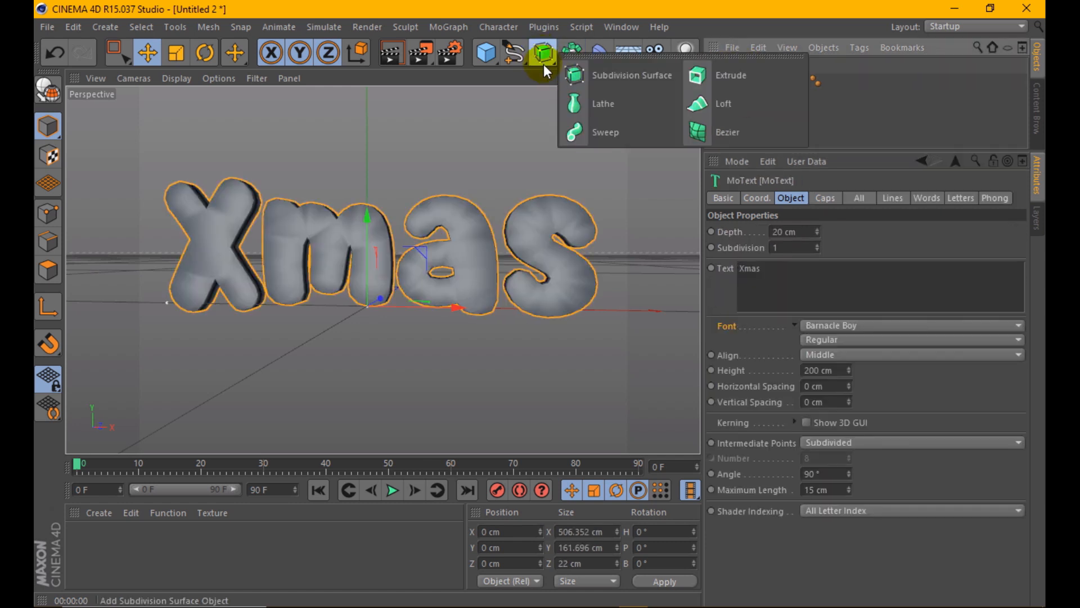
{"action": "left_click", "coordinate": [573, 72], "text": "alt"}
{"action": "left_click_drag", "start_coordinate": [742, 71], "coordinate": [742, 67]}
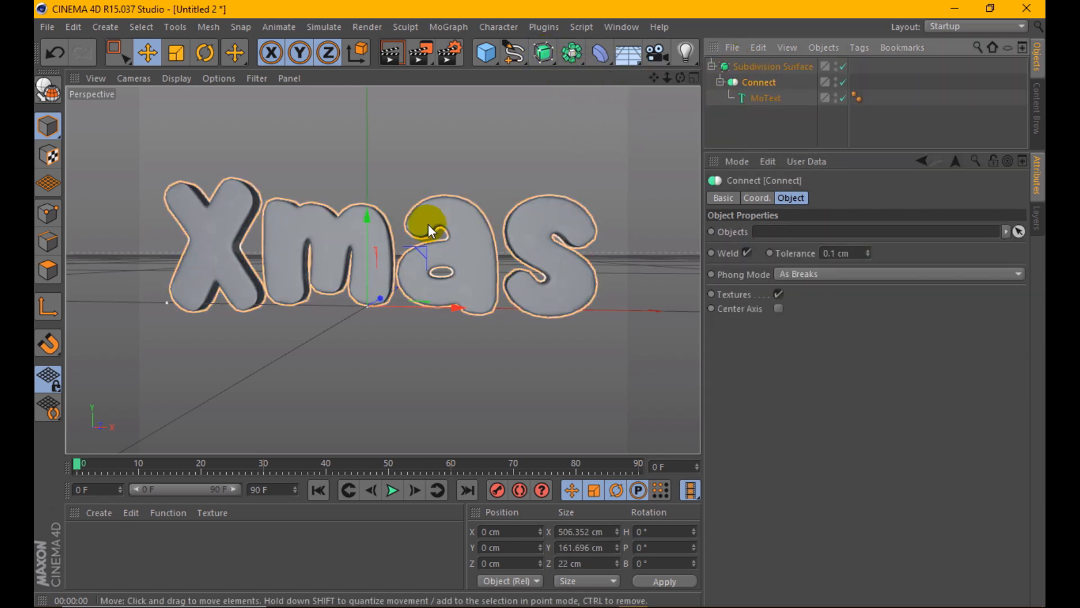
{"action": "left_click", "coordinate": [402, 53]}
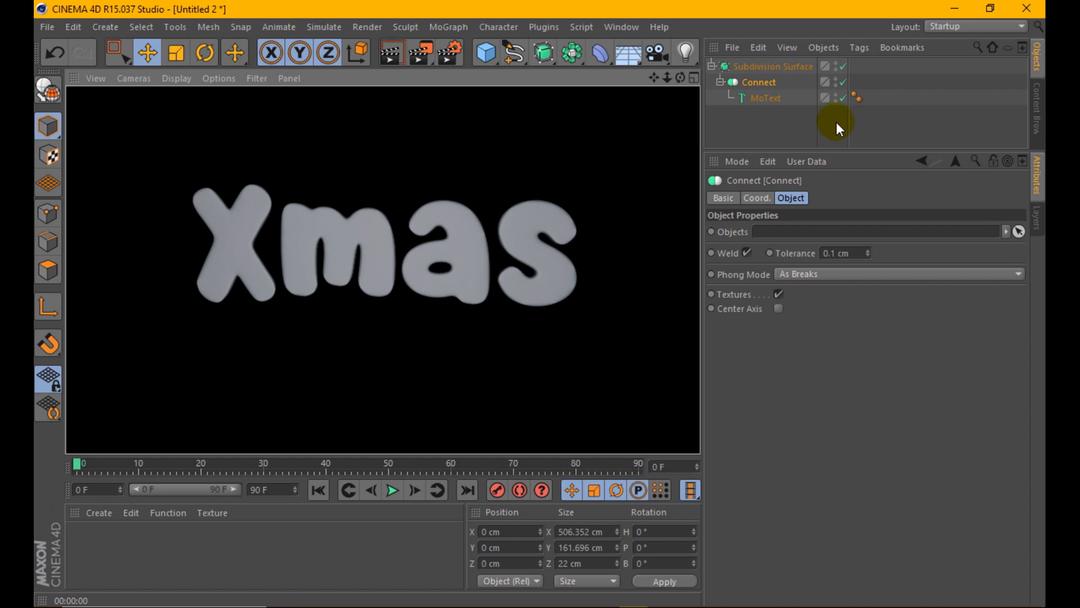
Step: Set the MoText depth to 2 cm
{"action": "left_click", "coordinate": [833, 99]}
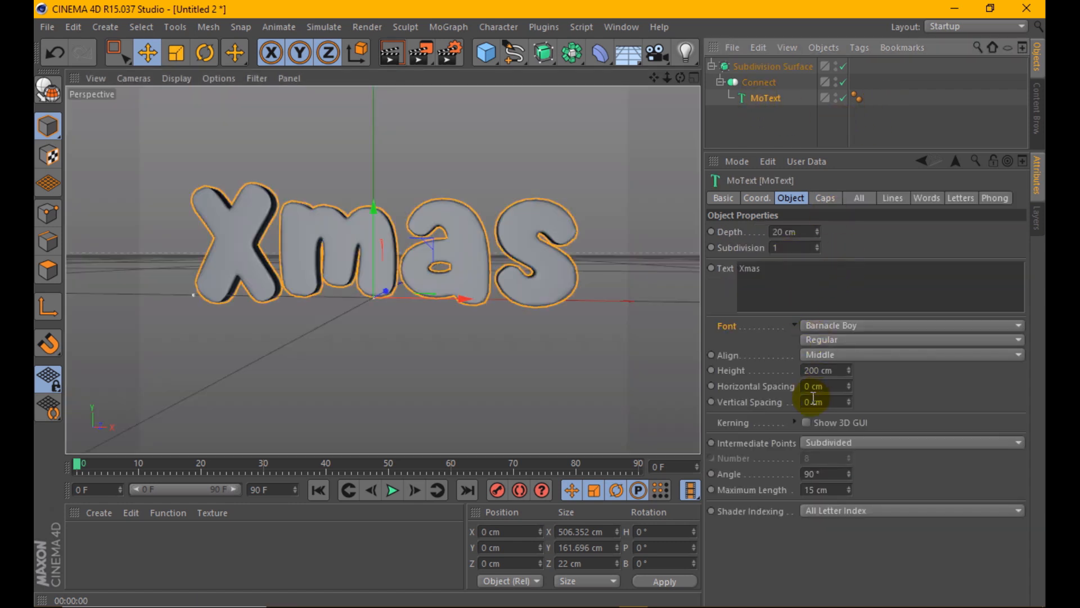
{"action": "left_click", "coordinate": [802, 231]}
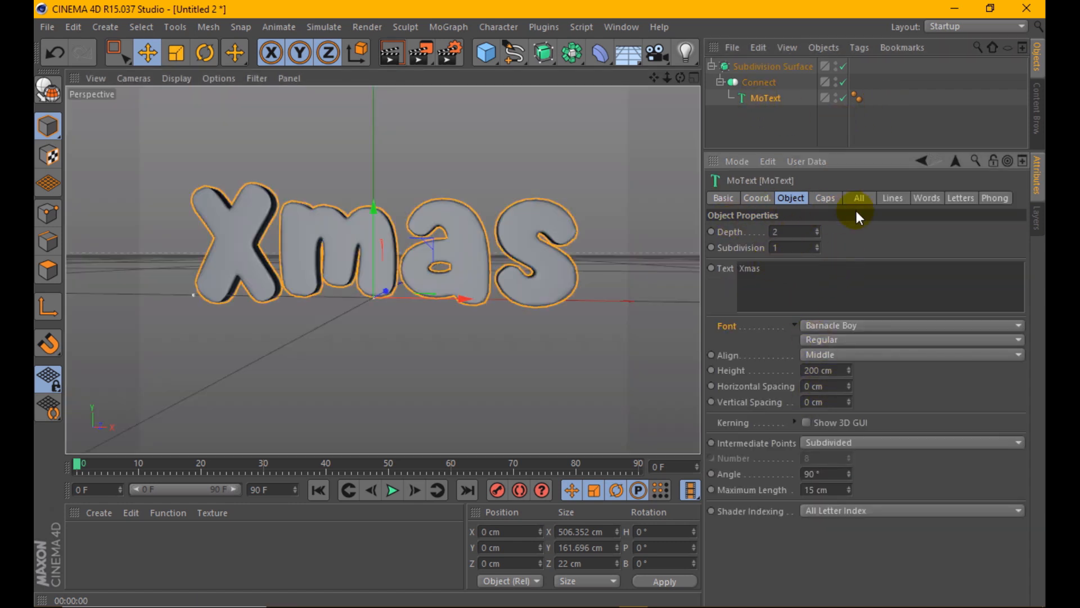
{"action": "key", "text": "Return"}
Step: Duplicate the Subdivision Surface and move the copy back along Z to about 16 cm
{"action": "left_click_drag", "start_coordinate": [680, 78], "coordinate": [749, 82]}
{"action": "left_click", "coordinate": [711, 67]}
{"action": "left_click", "coordinate": [739, 66]}
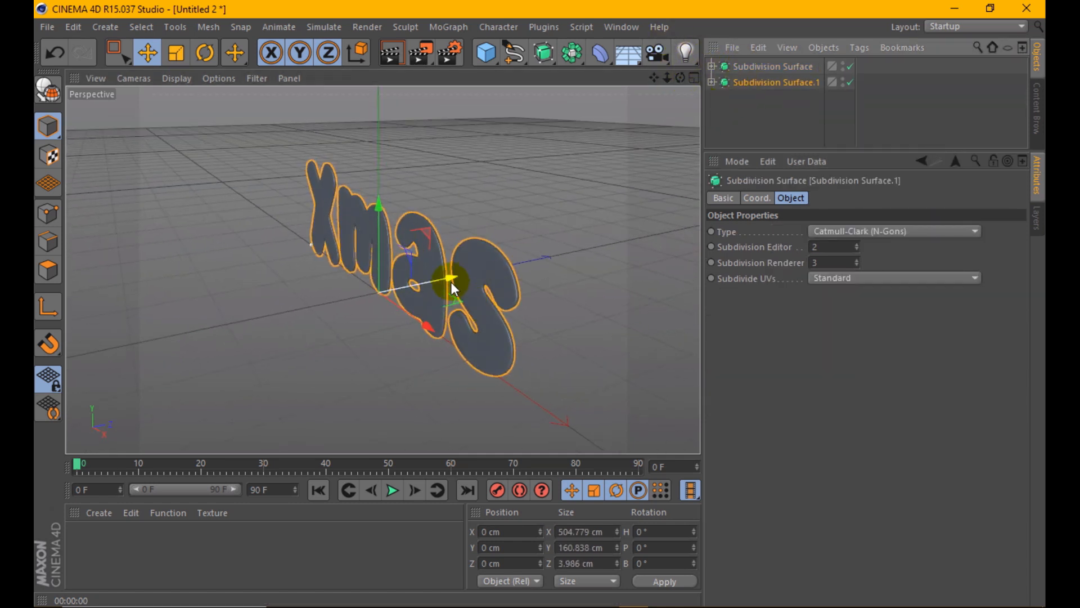
{"action": "left_click_drag", "start_coordinate": [452, 287], "coordinate": [463, 259]}
Step: Set the depth of the MoText inside the duplicated Subdivision Surface to 30 cm
{"action": "left_click", "coordinate": [712, 82]}
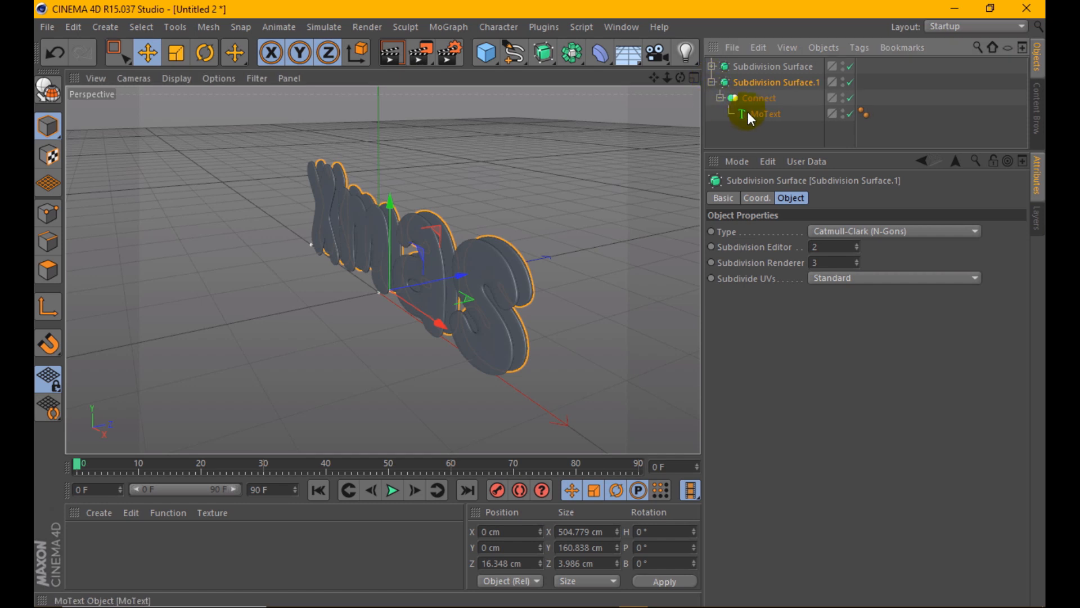
{"action": "left_click", "coordinate": [764, 114]}
{"action": "mouse_move", "coordinate": [817, 232]}
{"action": "left_mouse_down"}
{"action": "mouse_move", "coordinate": [839, 214]}
{"action": "mouse_move", "coordinate": [821, 232]}
{"action": "left_mouse_up"}
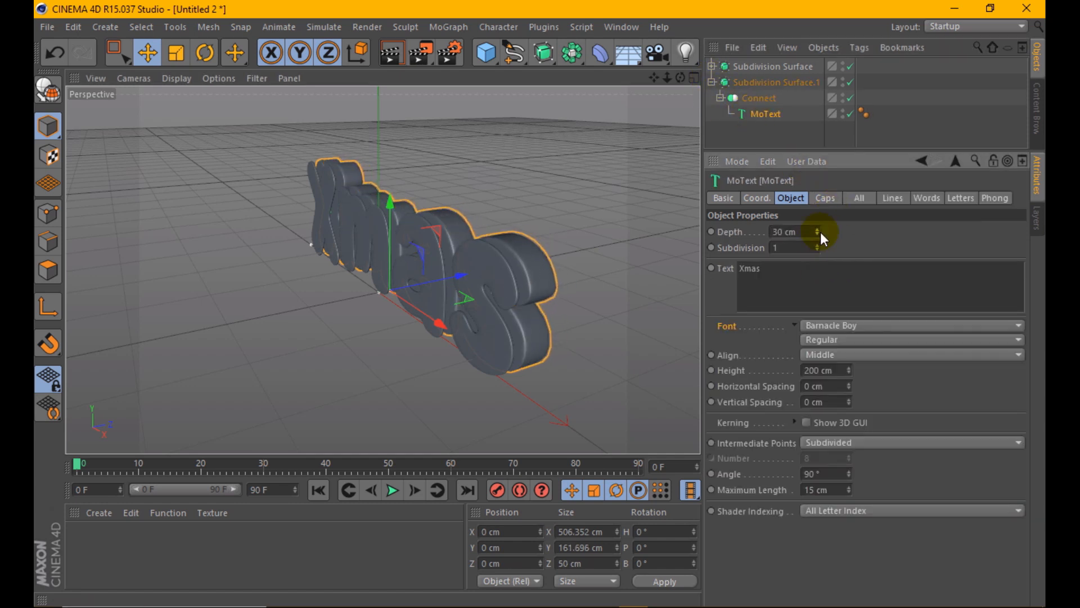
Step: Keep the duplicate text's start cap as Fillet Cap and change its fillet type to Half Circle
{"action": "left_click", "coordinate": [825, 198]}
{"action": "left_click", "coordinate": [828, 232]}
{"action": "left_click", "coordinate": [913, 248]}
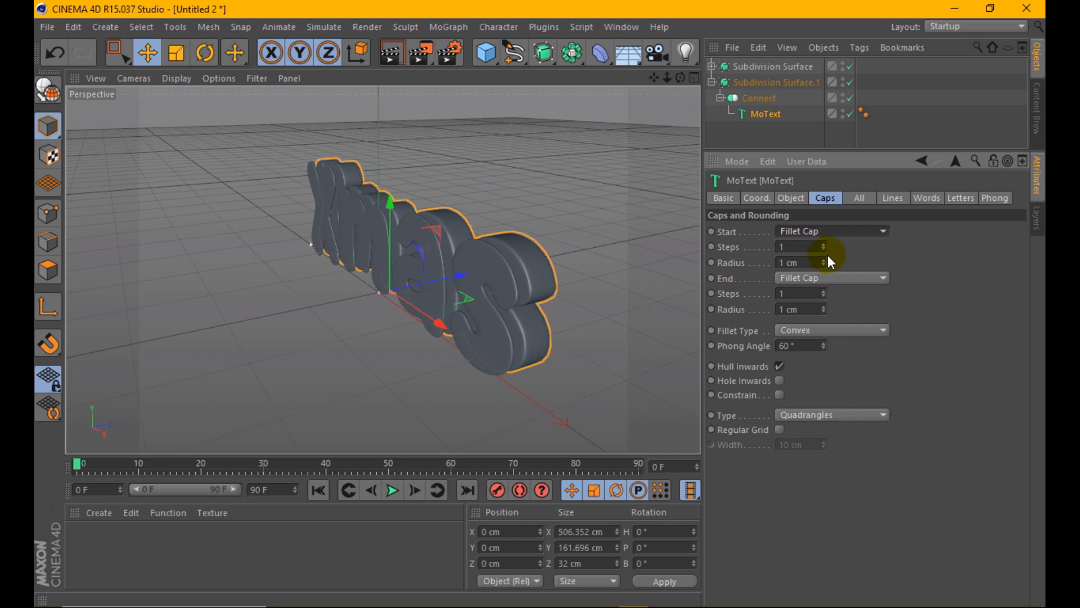
{"action": "left_click", "coordinate": [838, 332]}
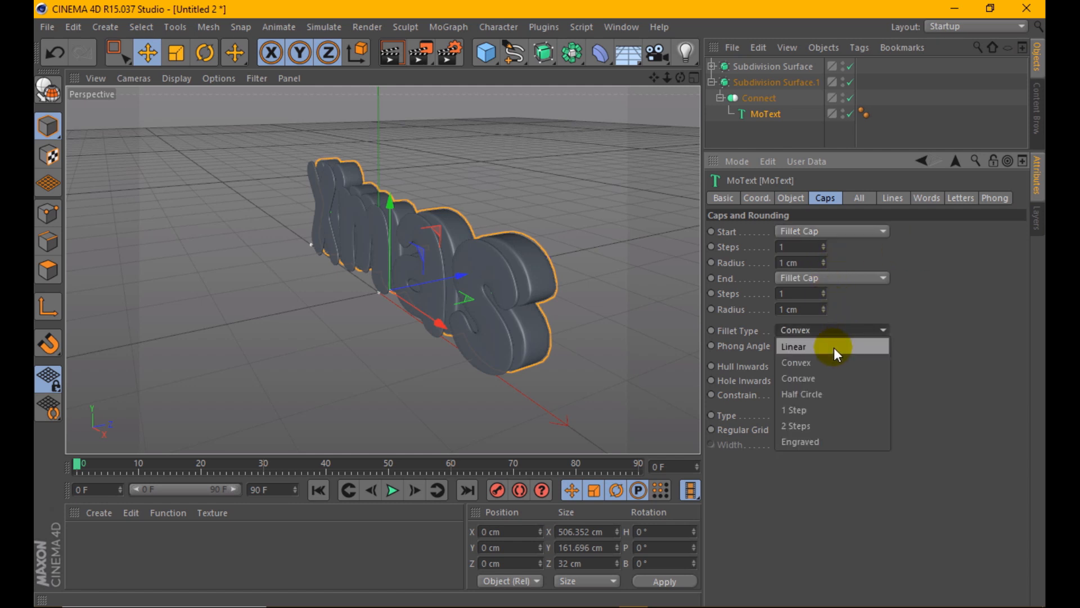
{"action": "left_click", "coordinate": [826, 392]}
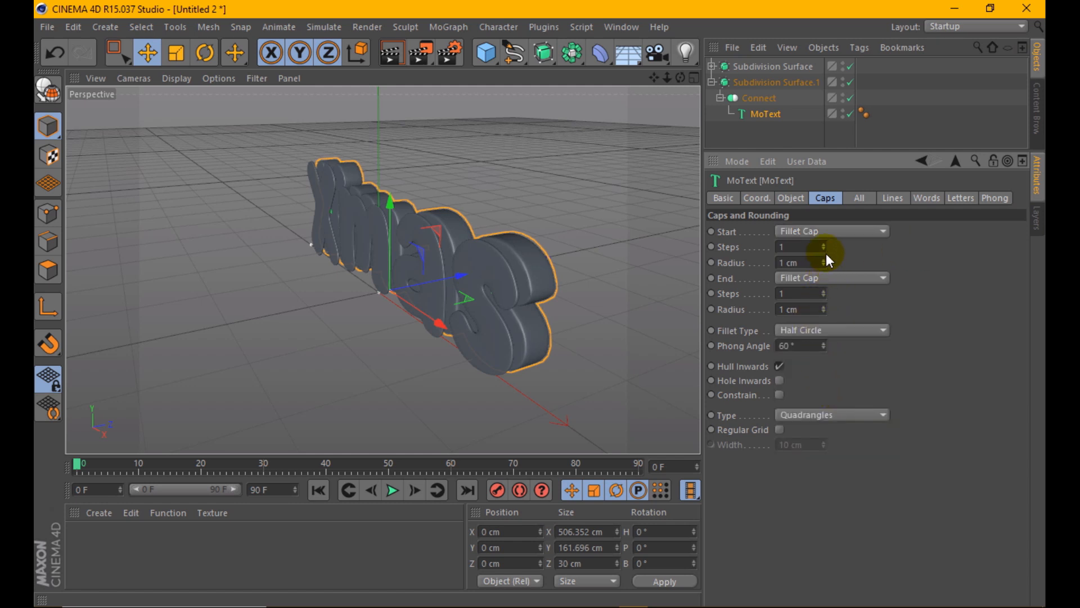
Step: Set the duplicate text's start fillet to 72 steps and end fillet to 32 steps, both with a 10 cm radius
{"action": "left_click", "coordinate": [824, 291]}
{"action": "left_click_drag", "start_coordinate": [823, 262], "coordinate": [822, 307]}
{"action": "left_click_drag", "start_coordinate": [821, 266], "coordinate": [821, 307]}
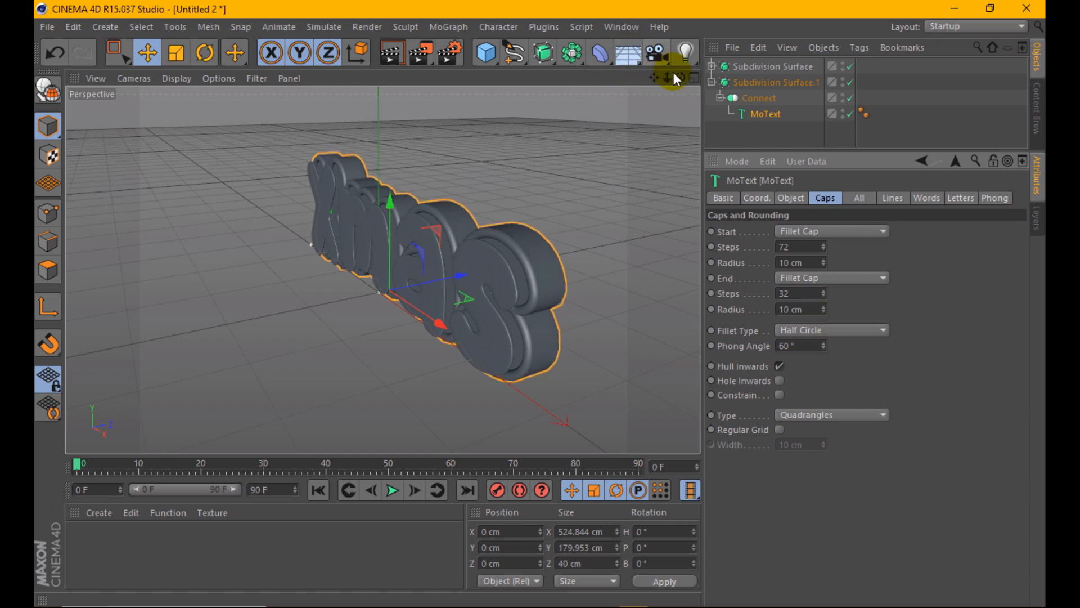
Step: Move Subdivision Surface.1 forward along Z to about 6 cm so the thin text sits within its rounded rim
{"action": "mouse_move", "coordinate": [680, 77]}
{"action": "left_mouse_down"}
{"action": "mouse_move", "coordinate": [628, 79]}
{"action": "mouse_move", "coordinate": [699, 77]}
{"action": "left_mouse_up"}
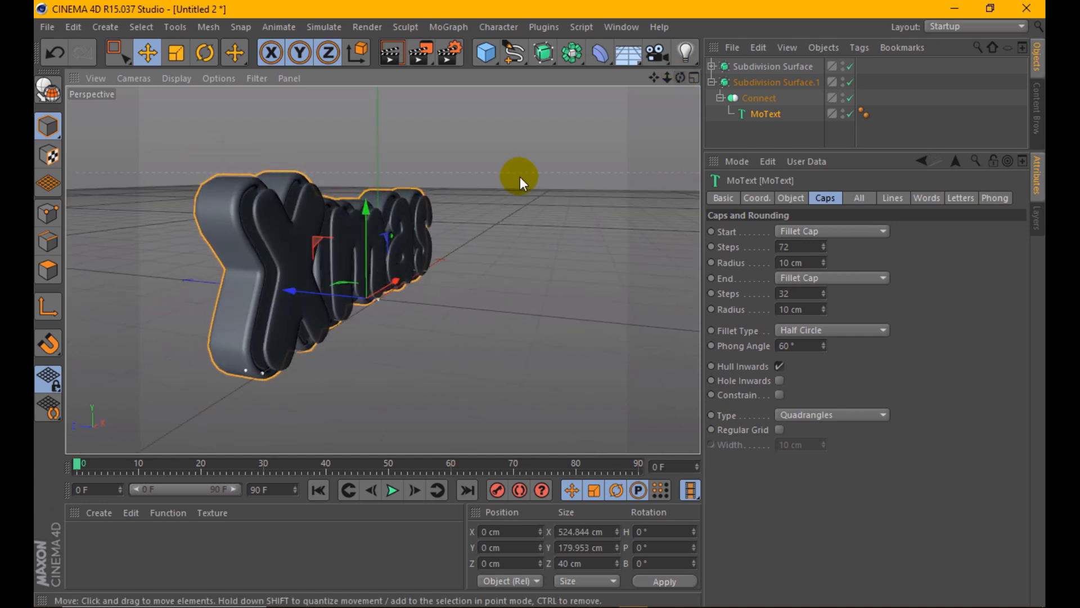
{"action": "scroll", "coordinate": [192, 249], "scroll_direction": "up", "scroll_amount": 3}
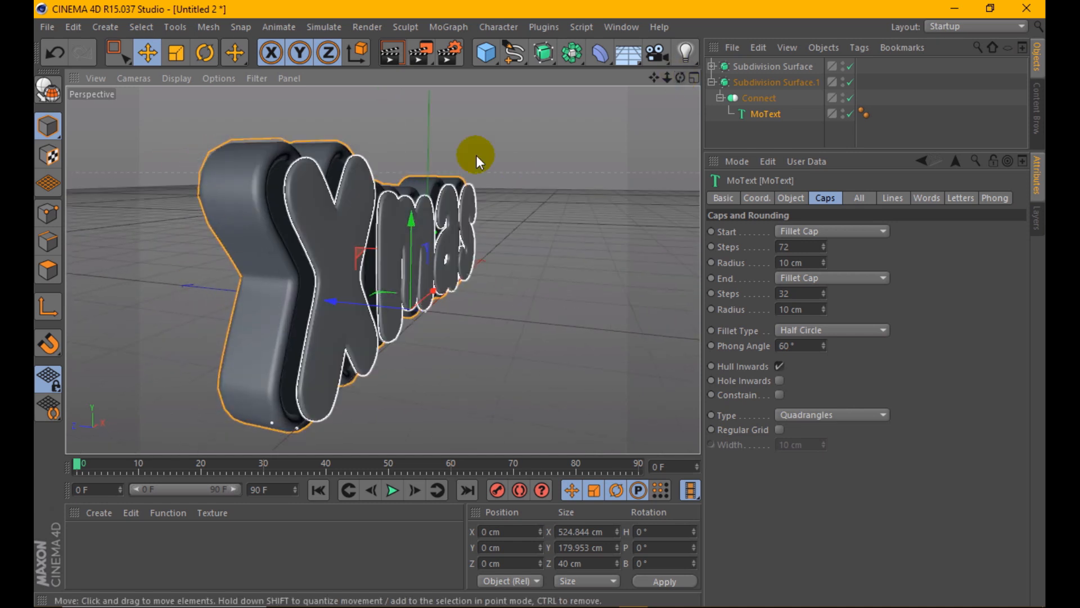
{"action": "left_click", "coordinate": [731, 84]}
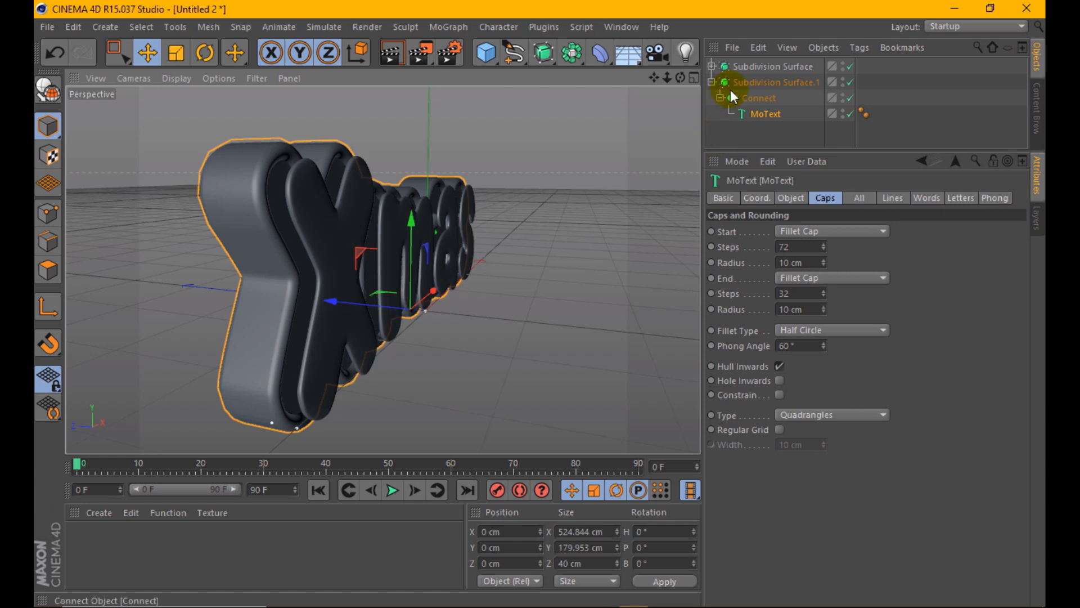
{"action": "left_click_drag", "start_coordinate": [324, 304], "coordinate": [341, 302]}
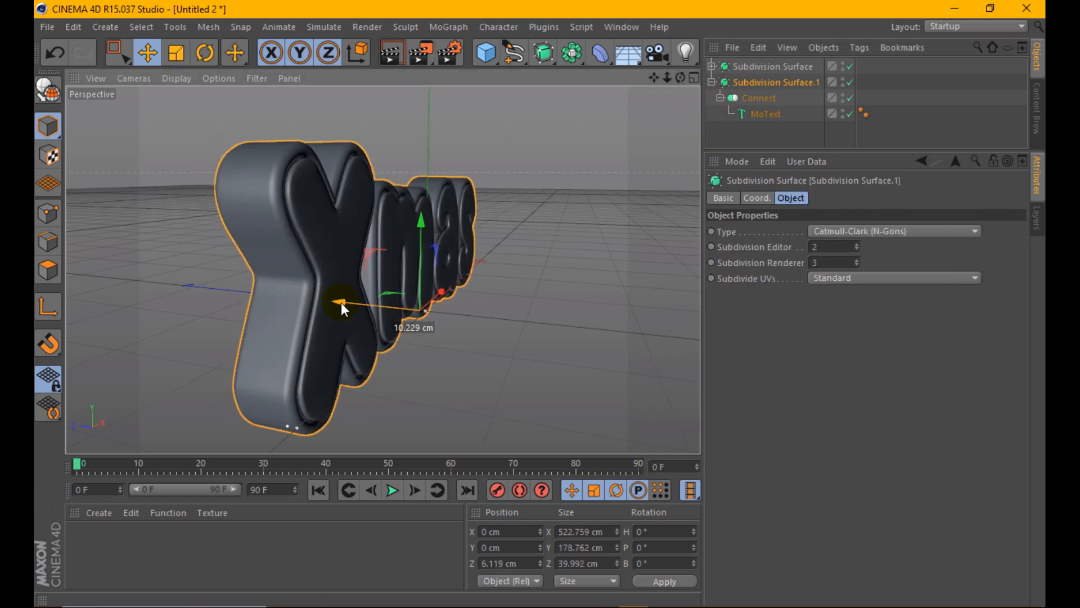
Step: Set the depth of the MoText in Subdivision Surface.1 to 16 cm
{"action": "left_click_drag", "start_coordinate": [683, 79], "coordinate": [647, 84]}
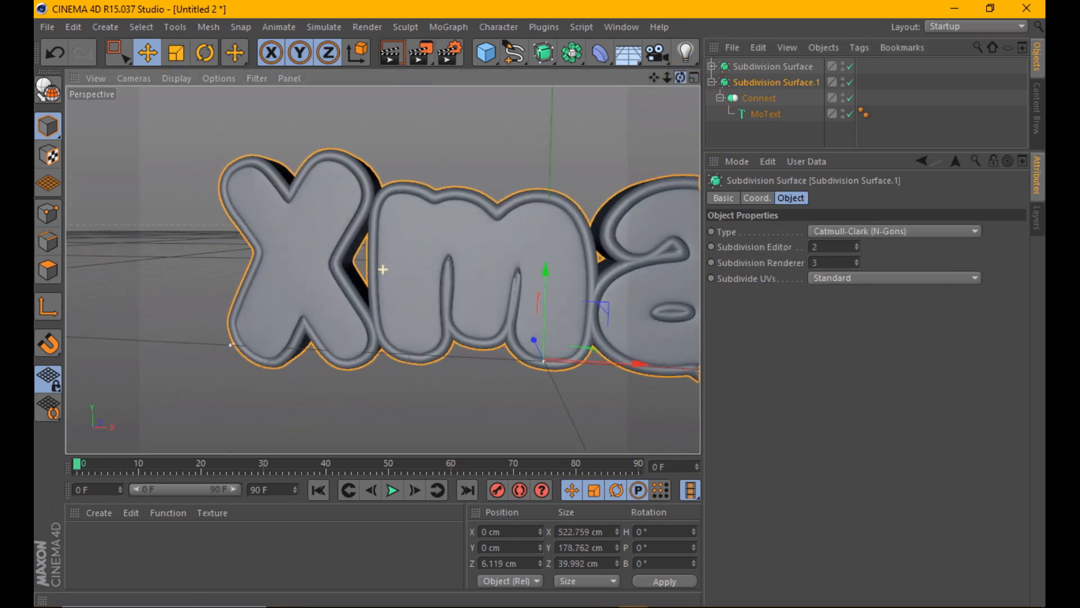
{"action": "scroll", "coordinate": [367, 260], "scroll_direction": "down", "scroll_amount": 3}
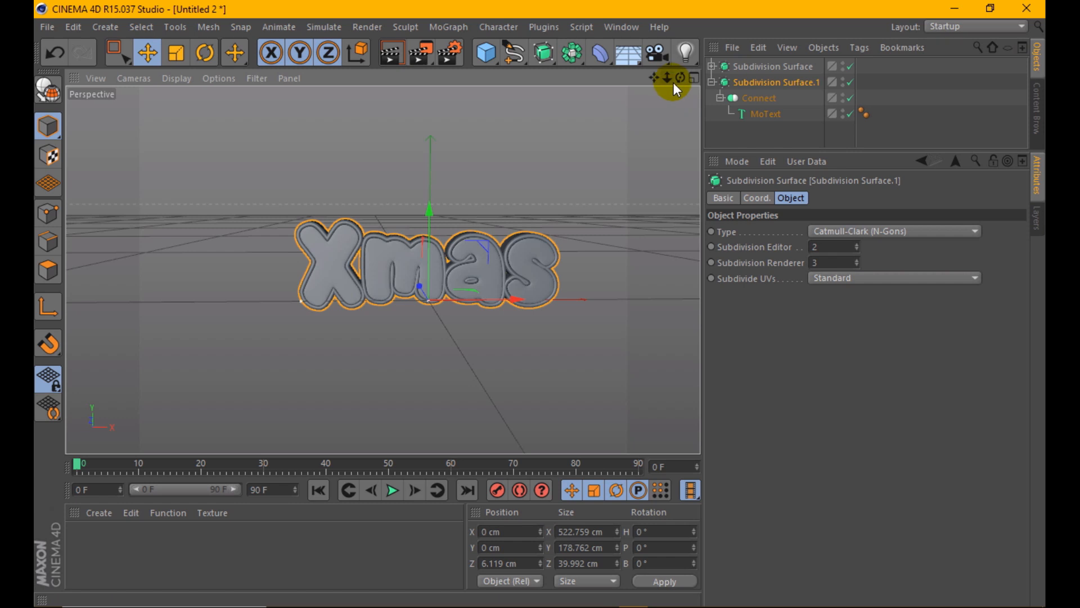
{"action": "mouse_move", "coordinate": [679, 77]}
{"action": "left_mouse_down"}
{"action": "mouse_move", "coordinate": [667, 79]}
{"action": "mouse_move", "coordinate": [676, 73]}
{"action": "left_mouse_up"}
{"action": "left_click_drag", "start_coordinate": [358, 218], "coordinate": [545, 242], "text": "alt"}
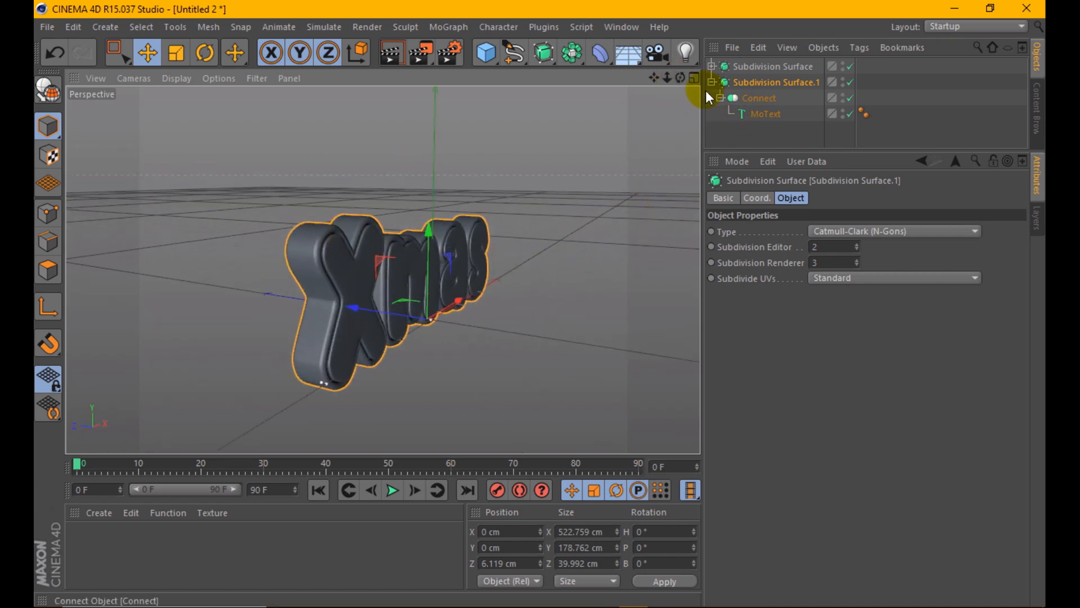
{"action": "left_click", "coordinate": [758, 114]}
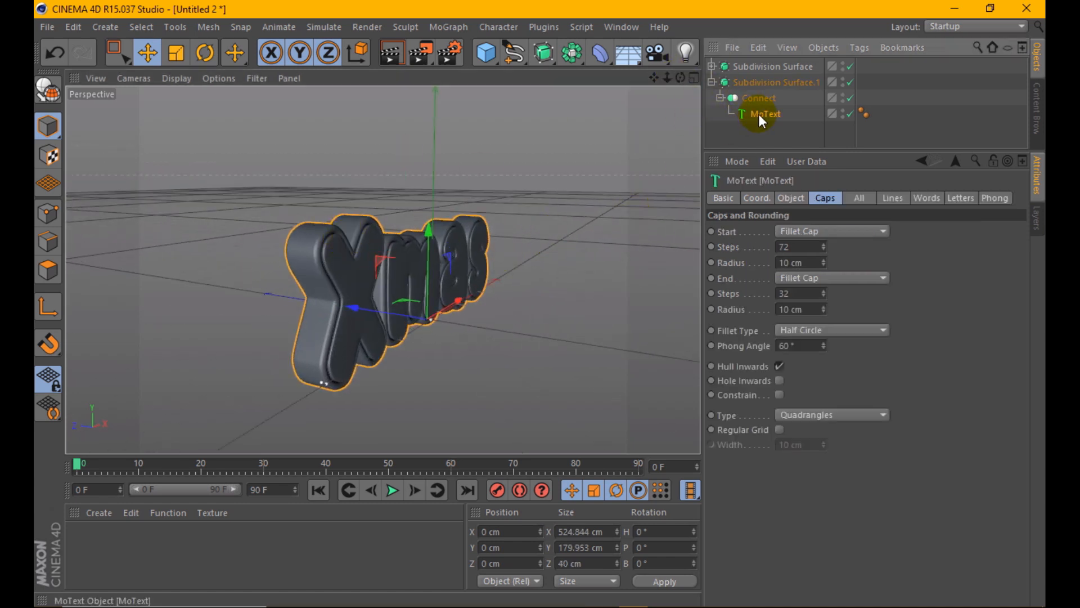
{"action": "left_click", "coordinate": [791, 199]}
{"action": "left_click_drag", "start_coordinate": [818, 250], "coordinate": [817, 248]}
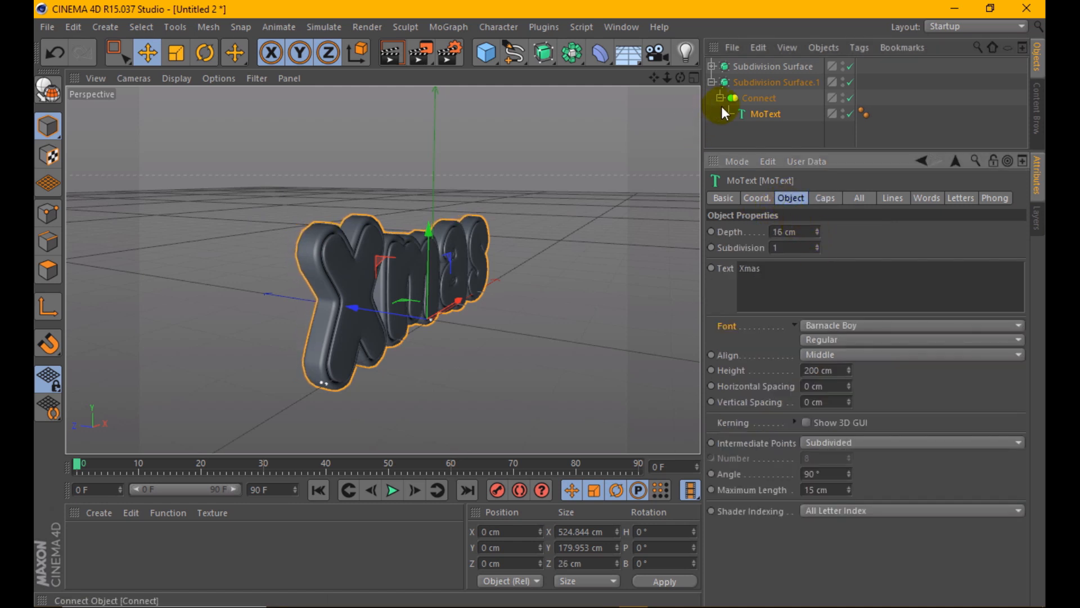
Step: Duplicate Subdivision Surface.1 and move the copy about 32 cm back along Z
{"action": "left_click", "coordinate": [711, 82]}
{"action": "left_click", "coordinate": [713, 82]}
{"action": "left_click", "coordinate": [747, 84]}
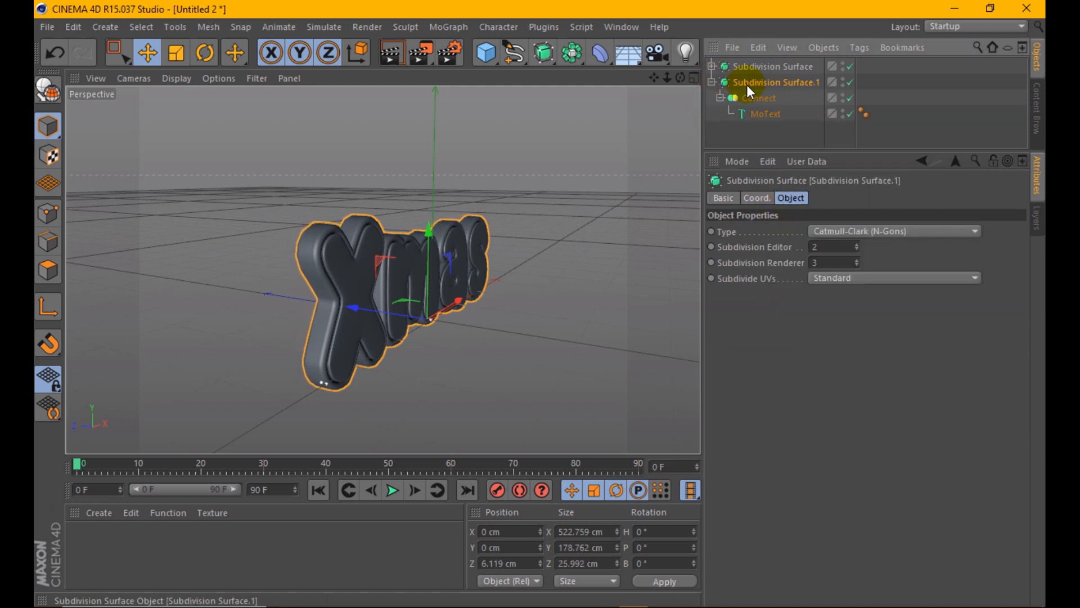
{"action": "left_click", "coordinate": [711, 82]}
{"action": "left_click_drag", "start_coordinate": [745, 83], "coordinate": [751, 99], "text": "ctrl"}
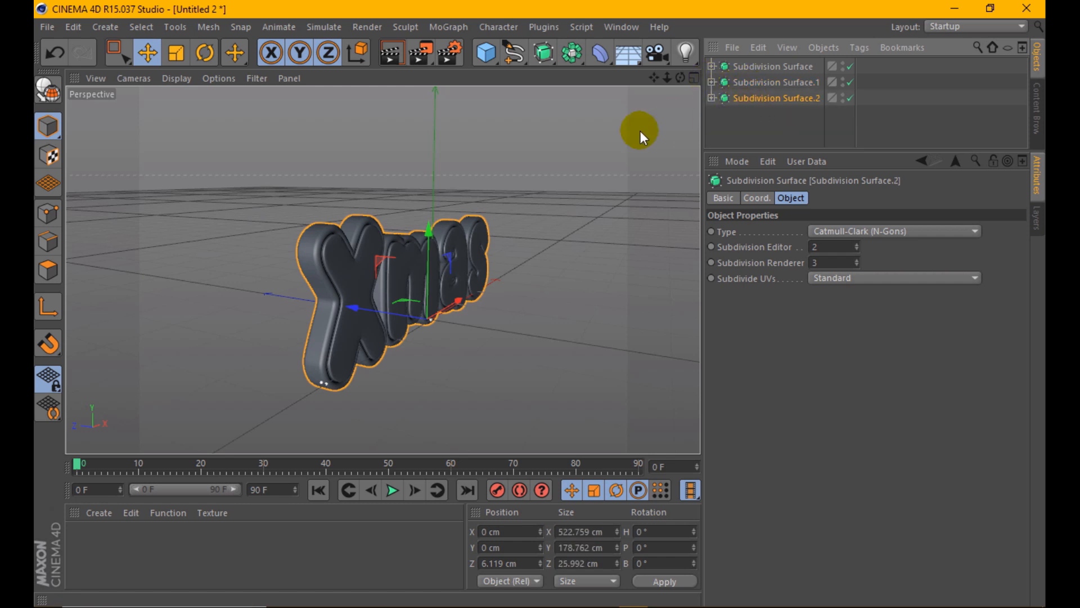
{"action": "left_click_drag", "start_coordinate": [409, 200], "coordinate": [291, 269]}
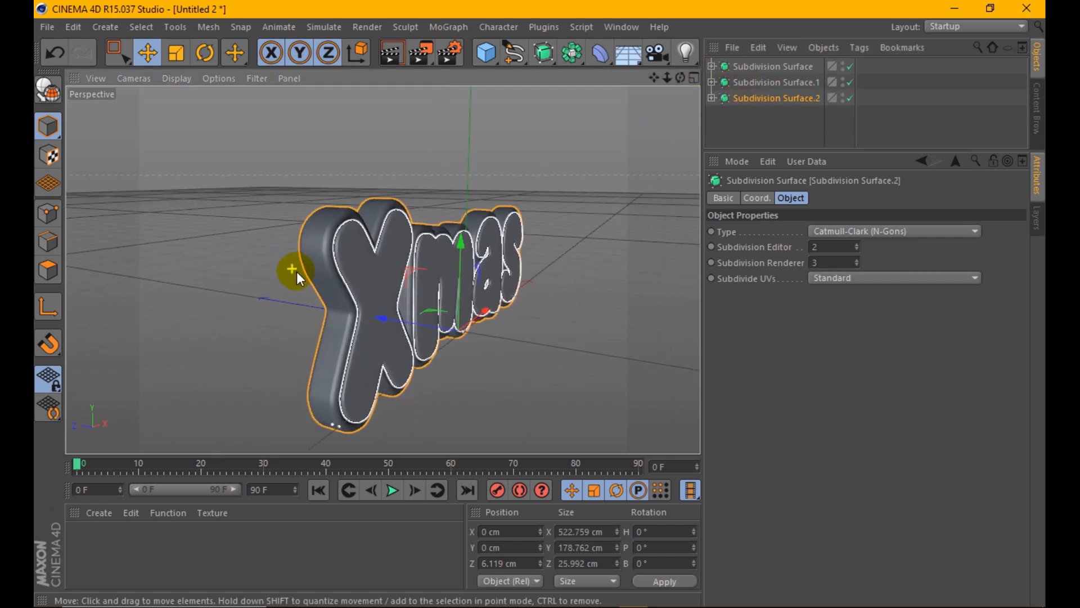
{"action": "mouse_move", "coordinate": [384, 319]}
{"action": "left_mouse_down"}
{"action": "mouse_move", "coordinate": [352, 312]}
{"action": "mouse_move", "coordinate": [367, 315]}
{"action": "left_mouse_up"}
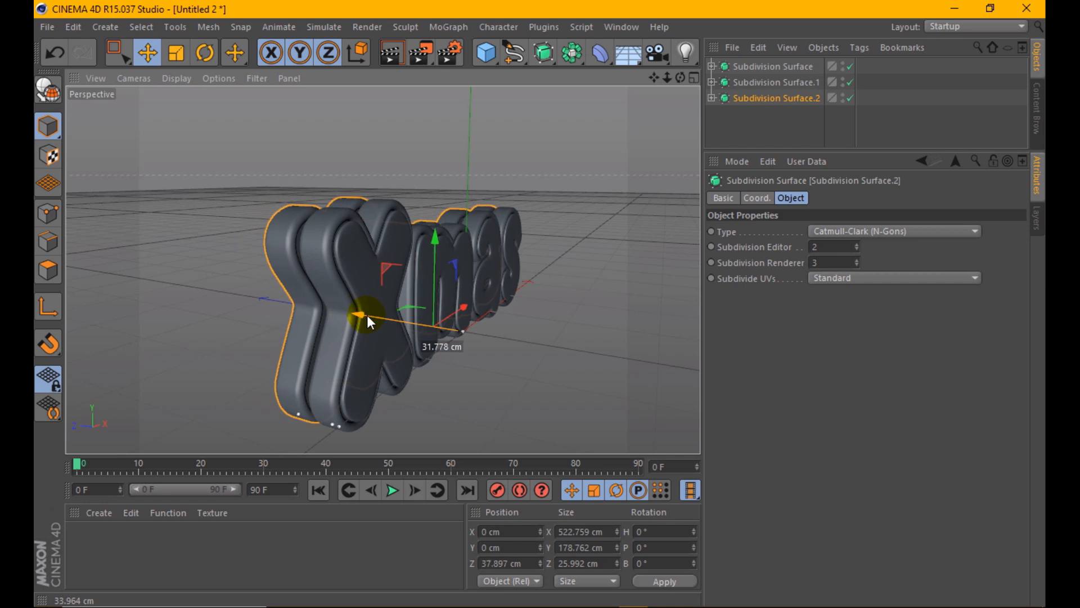
Step: Set the depth of the MoText in Subdivision Surface.2 to 25 cm
{"action": "left_click", "coordinate": [712, 98]}
{"action": "left_click", "coordinate": [765, 130]}
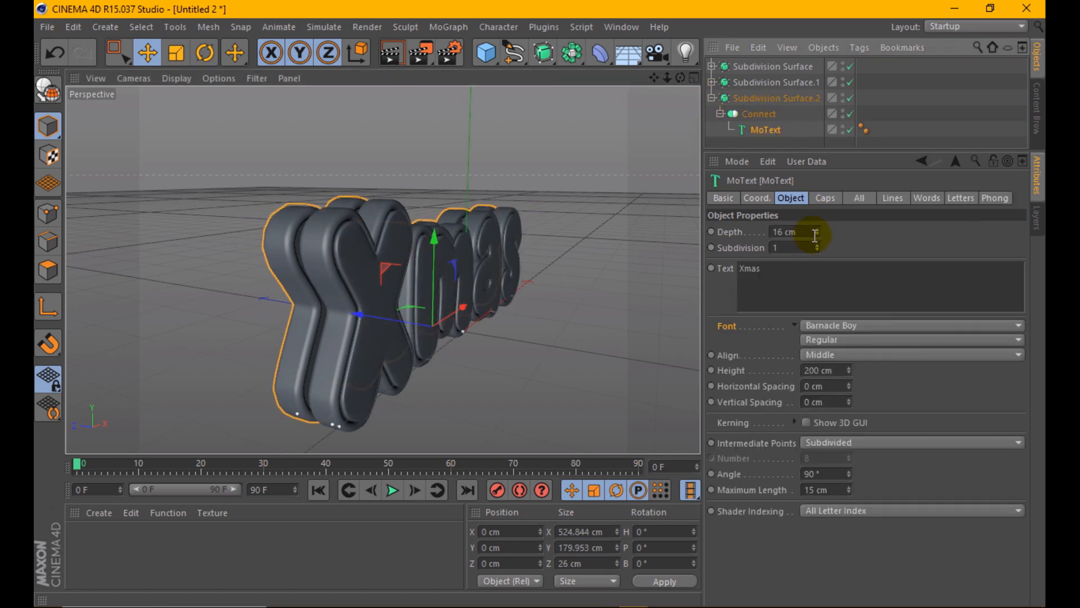
{"action": "left_click_drag", "start_coordinate": [820, 227], "coordinate": [821, 228]}
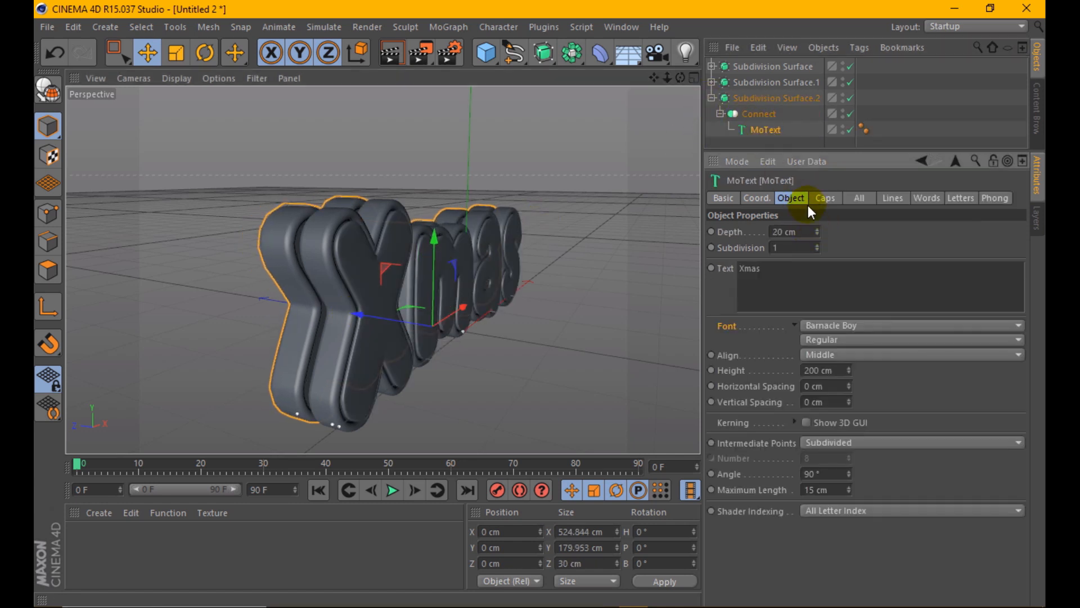
{"action": "left_click", "coordinate": [818, 229]}
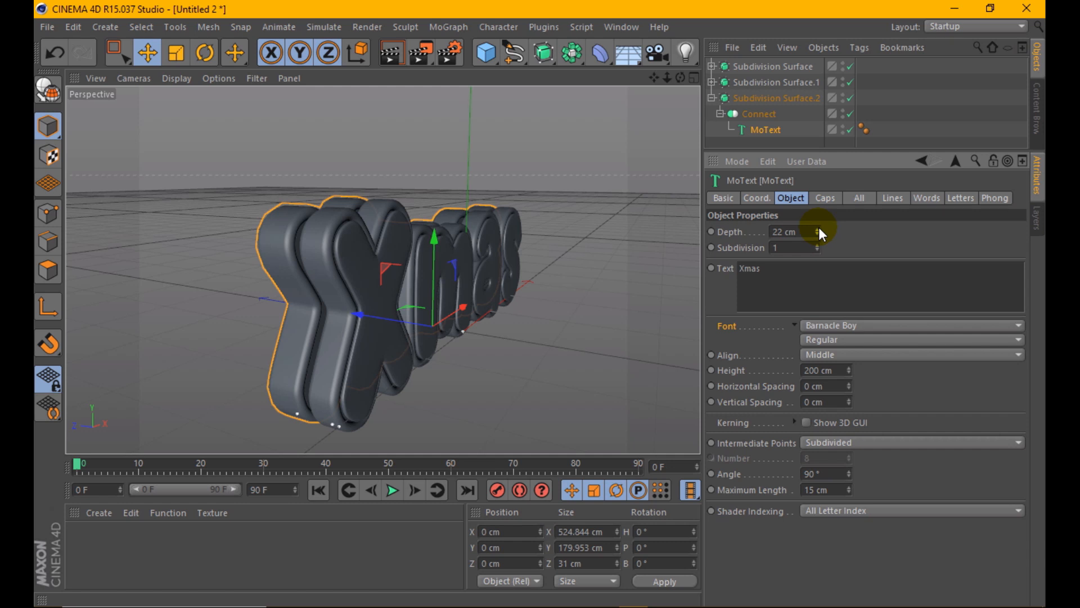
Step: Duplicate Subdivision Surface.2 and move the copy back along Z to about 82 cm
{"action": "left_click", "coordinate": [712, 98]}
{"action": "left_click_drag", "start_coordinate": [732, 97], "coordinate": [750, 110], "text": "ctrl"}
{"action": "left_click_drag", "start_coordinate": [403, 314], "coordinate": [337, 307]}
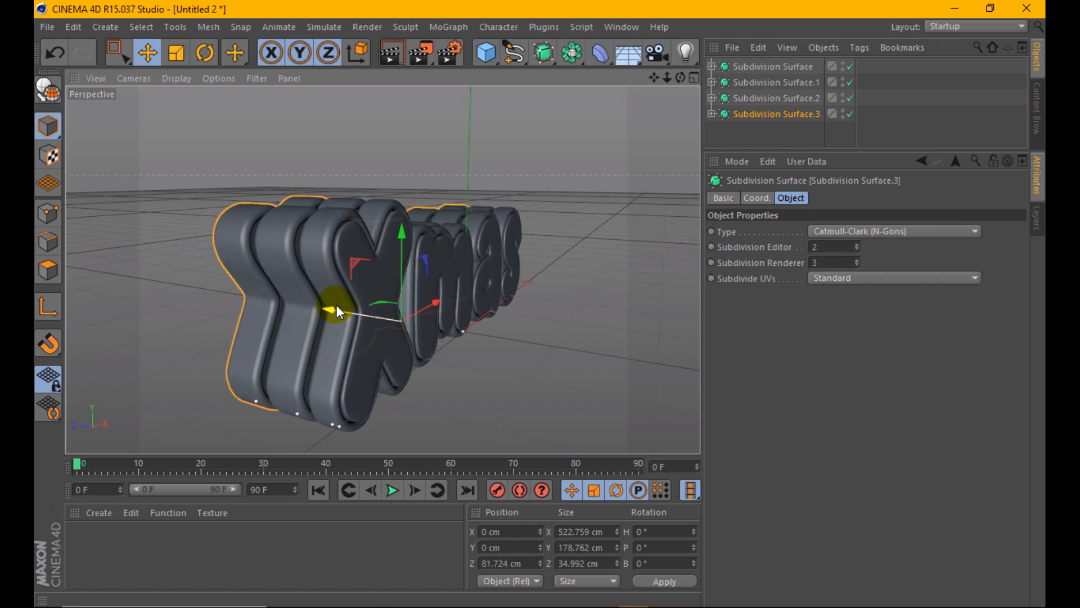
Step: Duplicate Subdivision Surface.3 and move the copy back along Z to about 123 cm
{"action": "left_click_drag", "start_coordinate": [758, 115], "coordinate": [760, 120], "text": "ctrl"}
{"action": "left_click_drag", "start_coordinate": [329, 309], "coordinate": [304, 304]}
{"action": "left_click", "coordinate": [723, 131]}
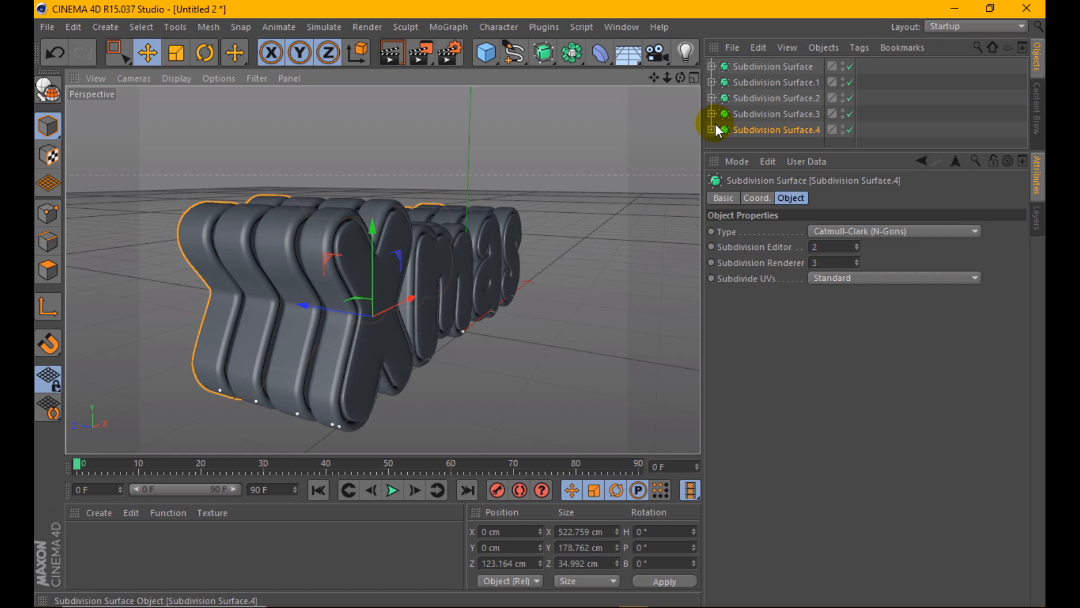
Step: Set the depth of the MoText in Subdivision Surface.4 to 15 cm
{"action": "left_click", "coordinate": [712, 129]}
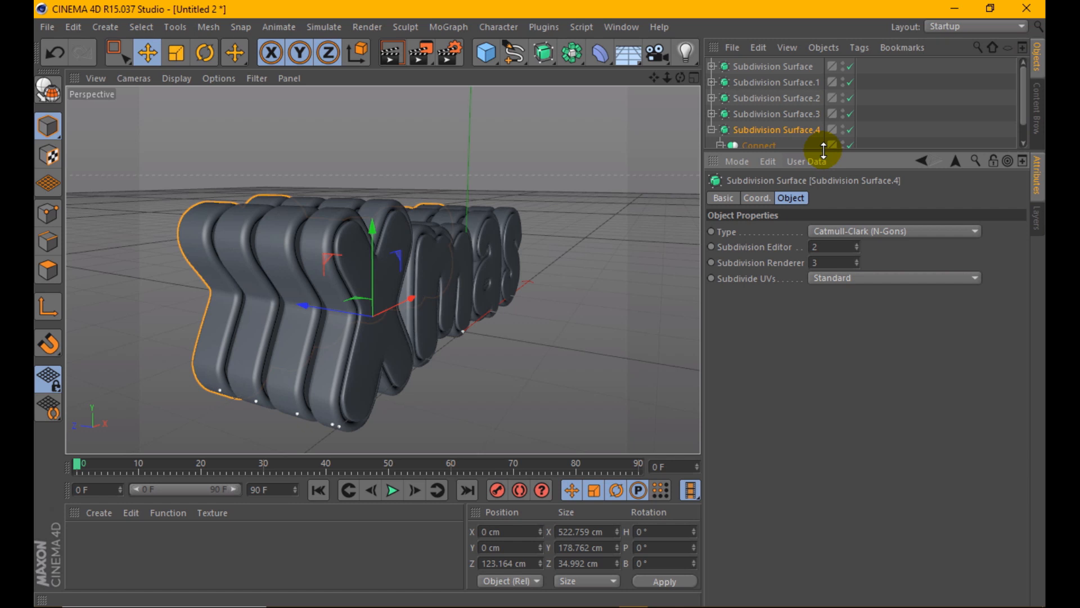
{"action": "left_click_drag", "start_coordinate": [824, 150], "coordinate": [824, 222]}
{"action": "left_click", "coordinate": [772, 161]}
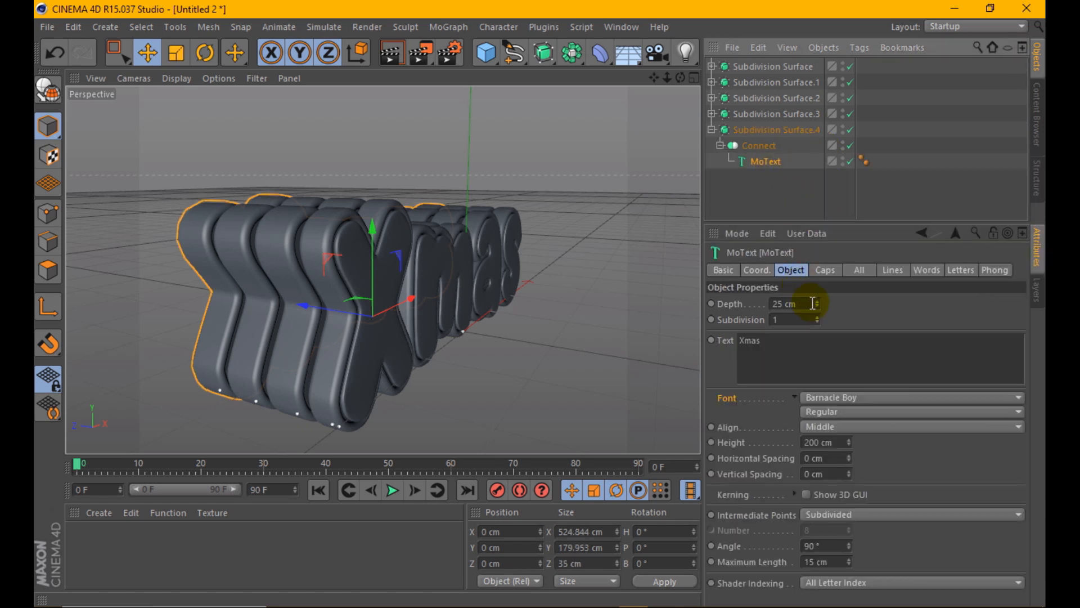
{"action": "left_click_drag", "start_coordinate": [812, 303], "coordinate": [742, 302]}
{"action": "left_click", "coordinate": [896, 299]}
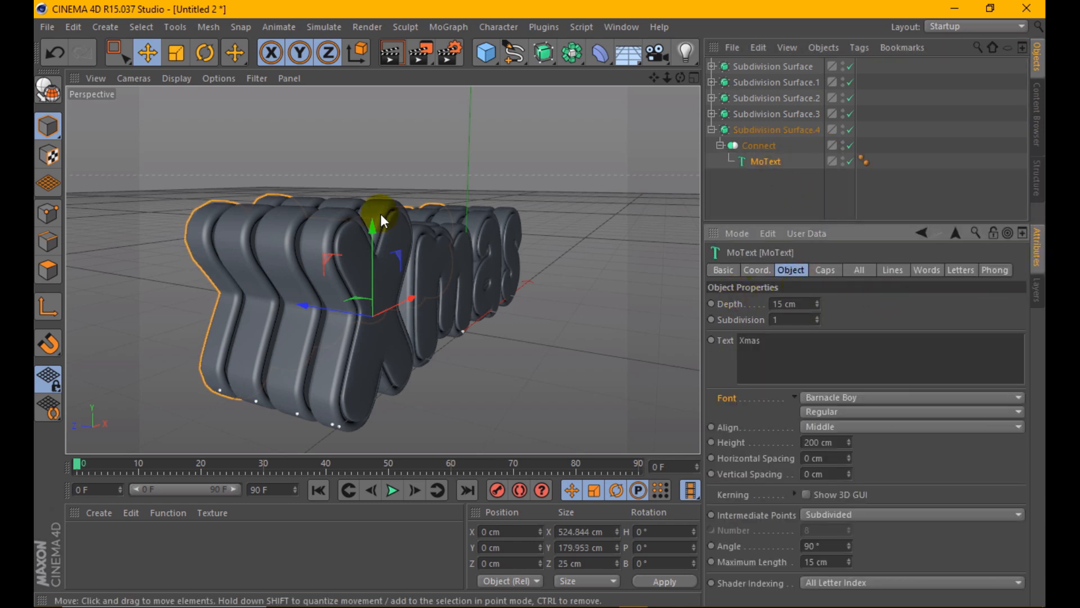
Step: Examine the stacked text layers from above and from the side to check their thickness and spacing
{"action": "scroll", "coordinate": [381, 217], "scroll_direction": "down", "scroll_amount": 2}
{"action": "left_click_drag", "start_coordinate": [680, 79], "coordinate": [638, 103]}
{"action": "scroll", "coordinate": [260, 250], "scroll_direction": "down", "scroll_amount": 5}
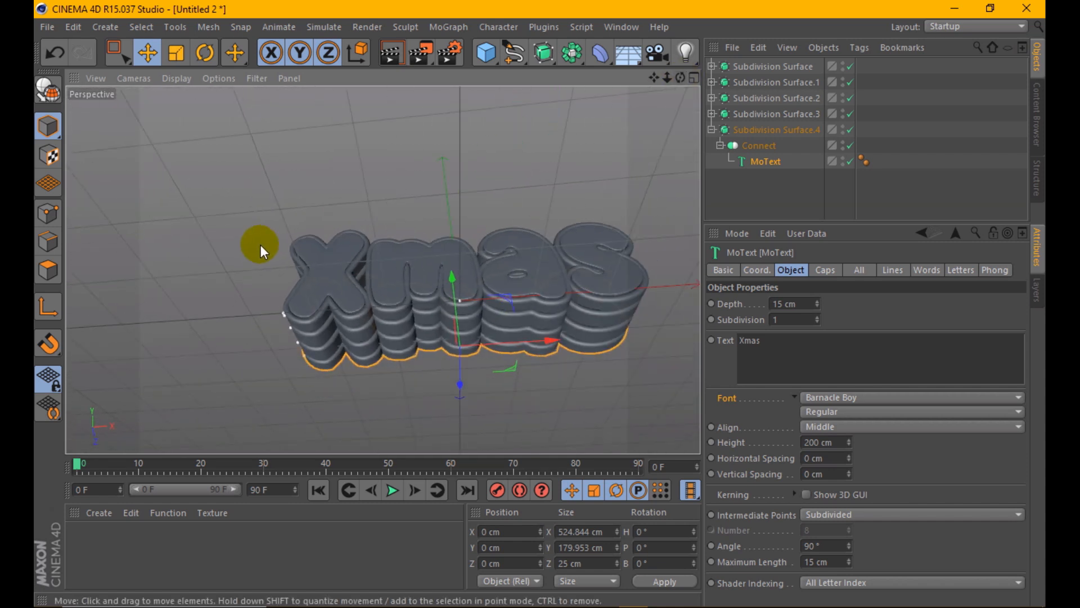
{"action": "scroll", "coordinate": [371, 290], "scroll_direction": "up", "scroll_amount": 2}
{"action": "left_click_drag", "start_coordinate": [685, 82], "coordinate": [813, 75]}
{"action": "scroll", "coordinate": [568, 227], "scroll_direction": "up", "scroll_amount": 3}
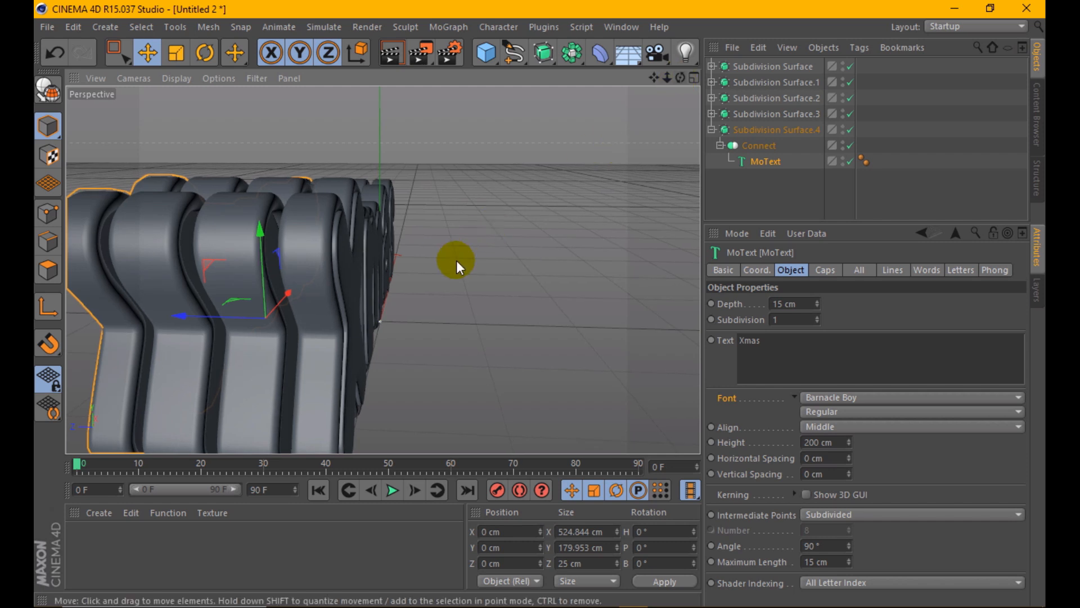
{"action": "scroll", "coordinate": [457, 267], "scroll_direction": "down", "scroll_amount": 2}
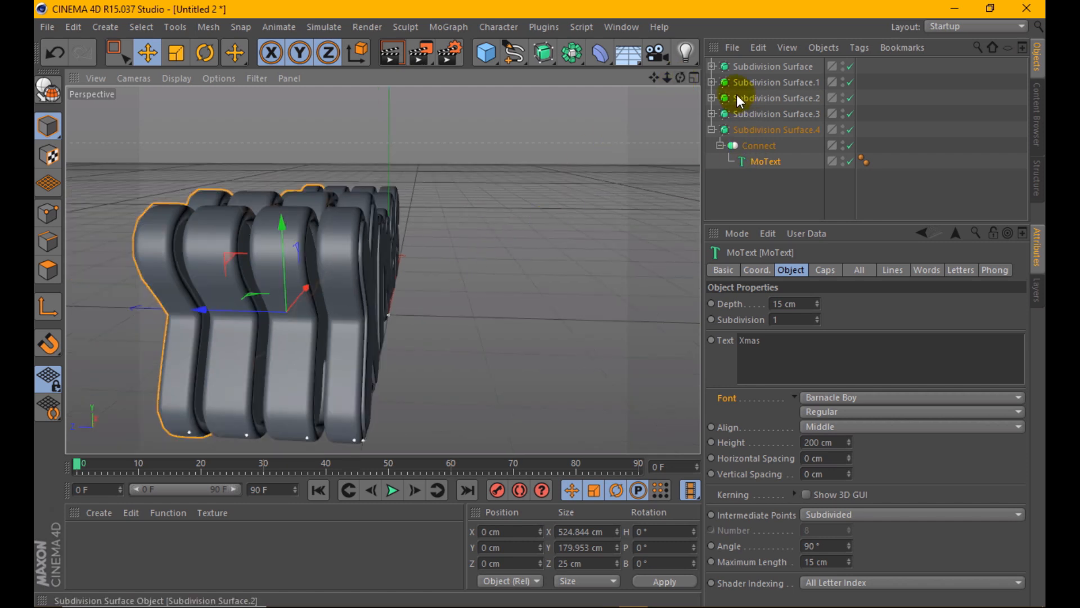
Step: Set the depth of the MoText in Subdivision Surface.1 to 10 cm
{"action": "left_click", "coordinate": [712, 66]}
{"action": "left_click", "coordinate": [765, 97]}
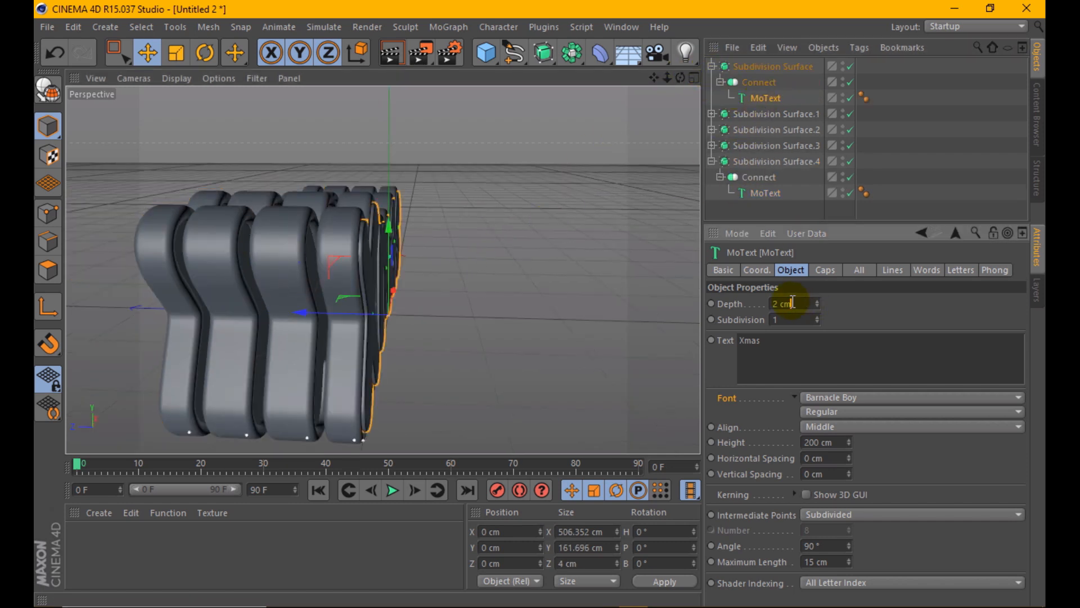
{"action": "left_click", "coordinate": [712, 113]}
{"action": "left_click", "coordinate": [765, 145]}
{"action": "left_click", "coordinate": [808, 304]}
{"action": "type", "text": "10"}
{"action": "key", "text": "Return"}
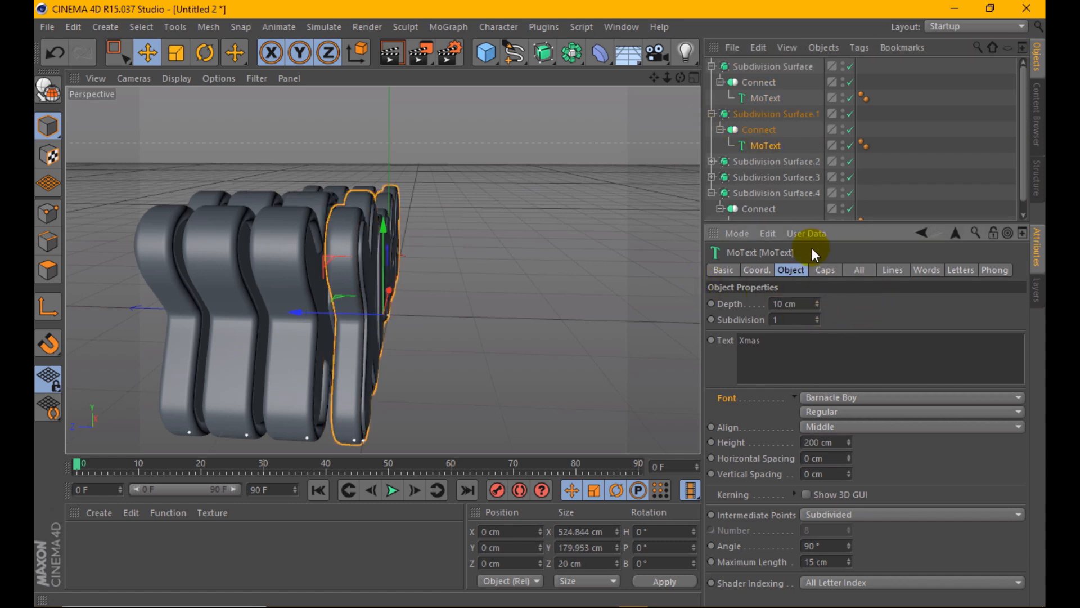
Step: Close the gaps between layers by moving Subdivision Surface.2, .3 and .4 forward along Z, bringing the rearmost to about 103 cm
{"action": "left_click_drag", "start_coordinate": [892, 166], "coordinate": [766, 183]}
{"action": "left_click_drag", "start_coordinate": [277, 311], "coordinate": [290, 318]}
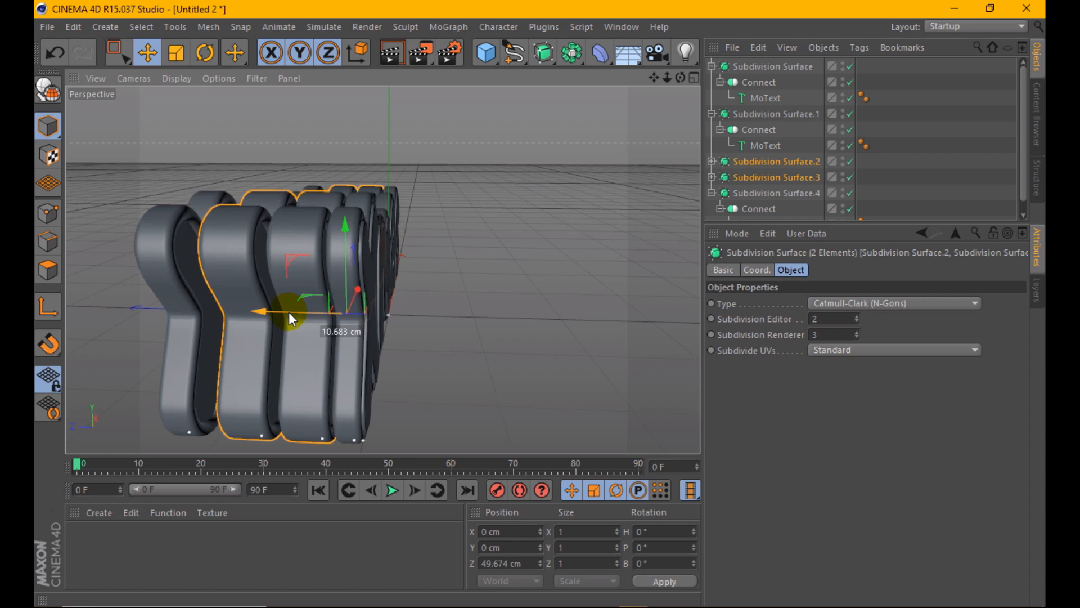
{"action": "left_click", "coordinate": [783, 176]}
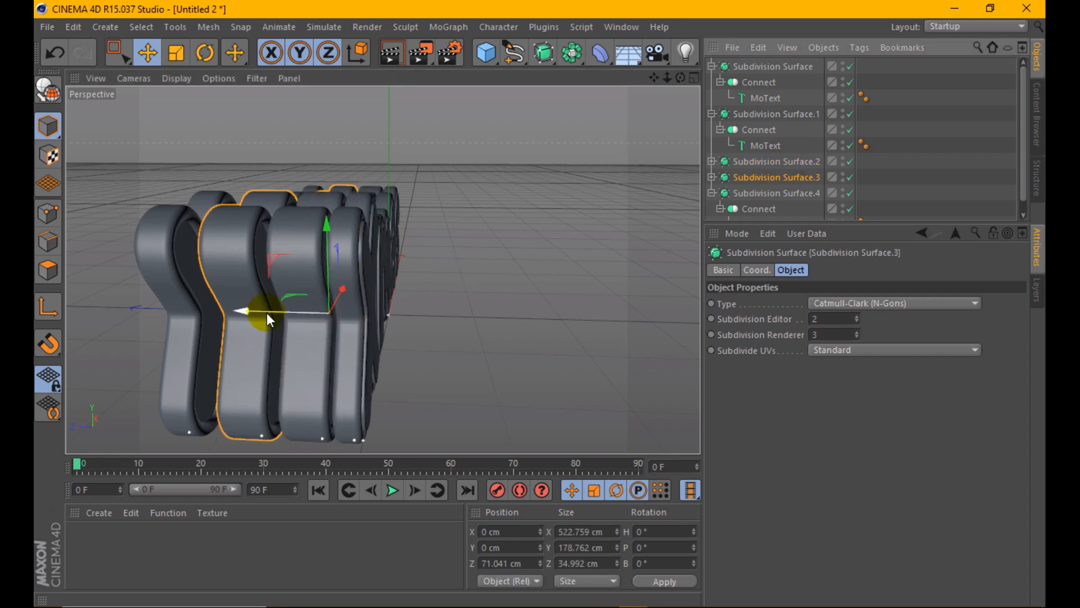
{"action": "left_click", "coordinate": [772, 193]}
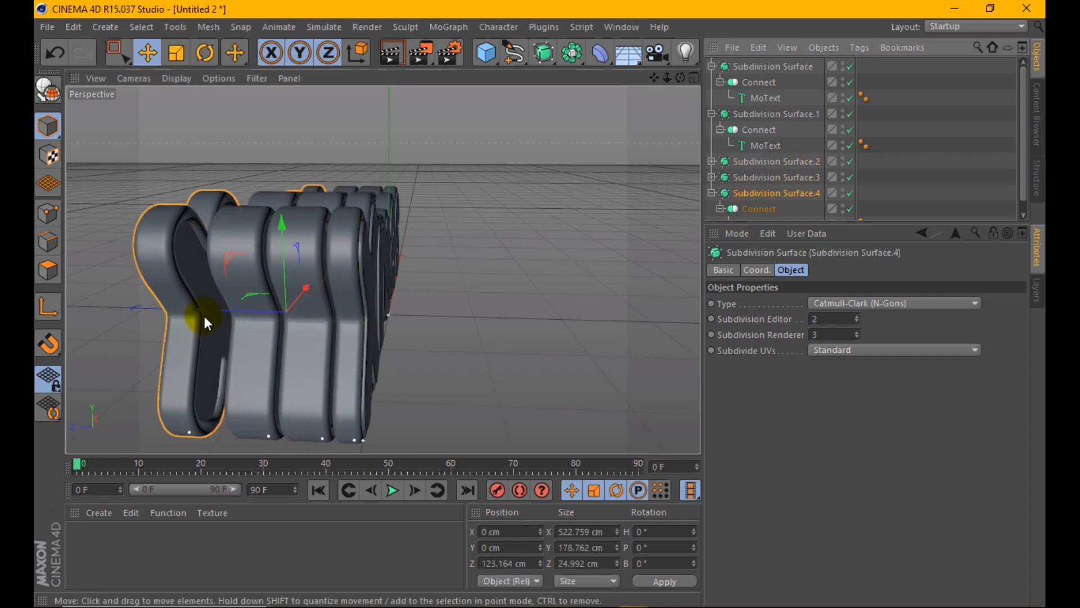
{"action": "left_click_drag", "start_coordinate": [207, 310], "coordinate": [202, 275]}
Step: Render an angled perspective view of the layered text to check its appearance
{"action": "scroll", "coordinate": [202, 274], "scroll_direction": "down", "scroll_amount": 3}
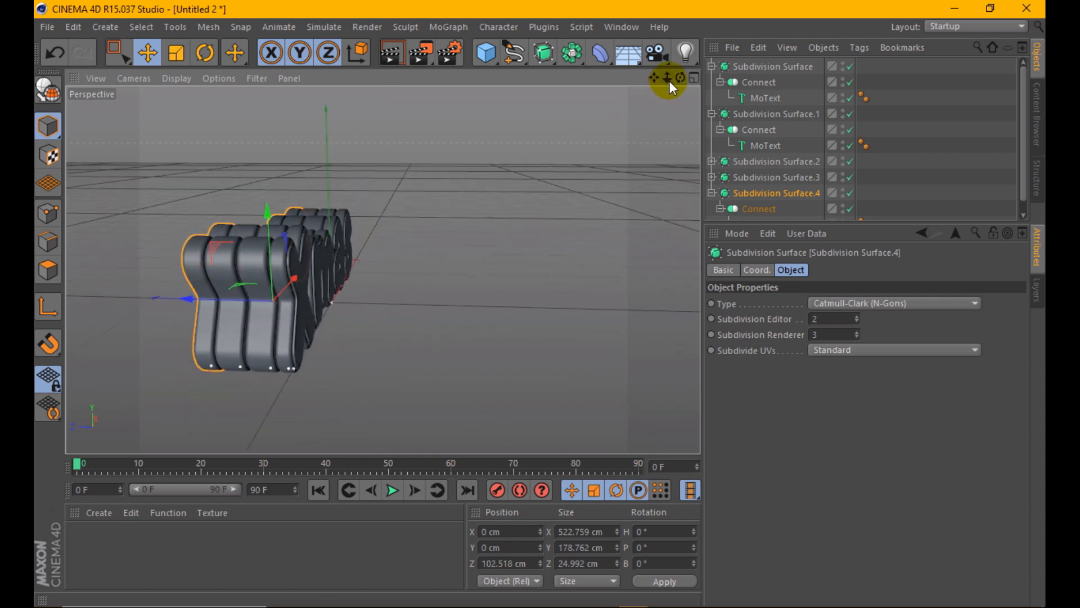
{"action": "mouse_move", "coordinate": [673, 79]}
{"action": "left_mouse_down"}
{"action": "mouse_move", "coordinate": [624, 90]}
{"action": "mouse_move", "coordinate": [674, 79]}
{"action": "left_mouse_up"}
{"action": "scroll", "coordinate": [390, 285], "scroll_direction": "up", "scroll_amount": 3}
{"action": "scroll", "coordinate": [390, 284], "scroll_direction": "down", "scroll_amount": 1}
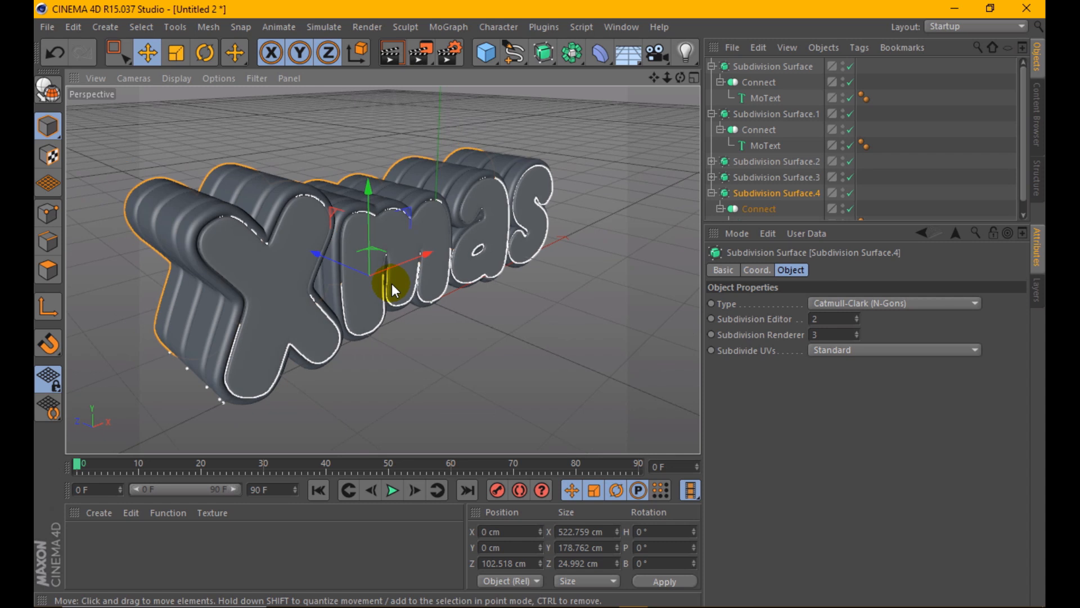
{"action": "left_click", "coordinate": [386, 57]}
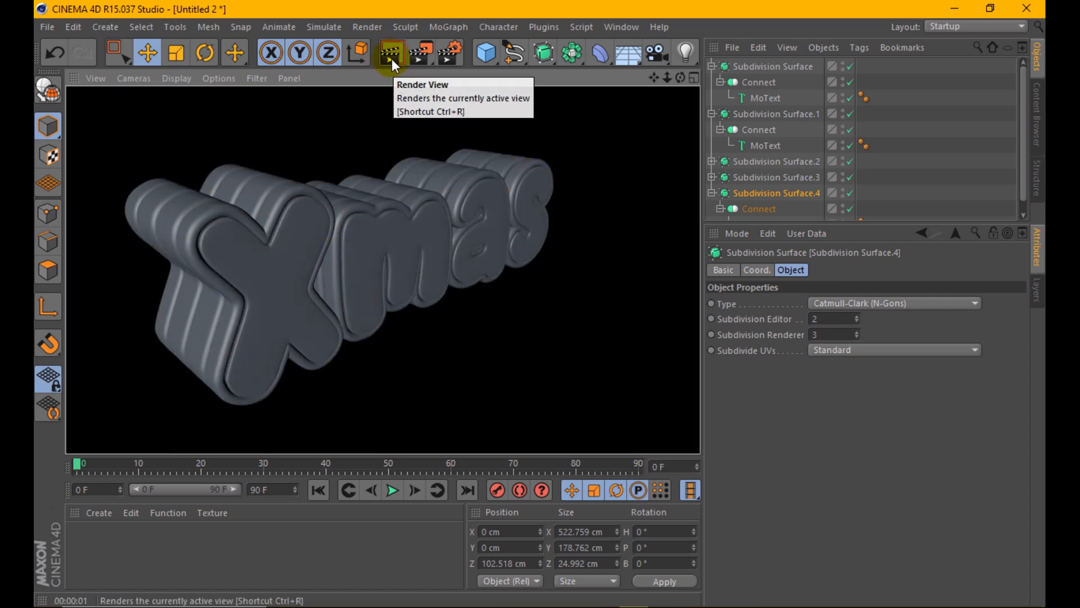
{"action": "left_click", "coordinate": [318, 249]}
Step: Add an FFD deformer under the MoText in the first Subdivision Surface and fit it to its parent
{"action": "left_click_drag", "start_coordinate": [678, 78], "coordinate": [624, 93]}
{"action": "left_click_drag", "start_coordinate": [330, 269], "coordinate": [259, 248], "text": "alt"}
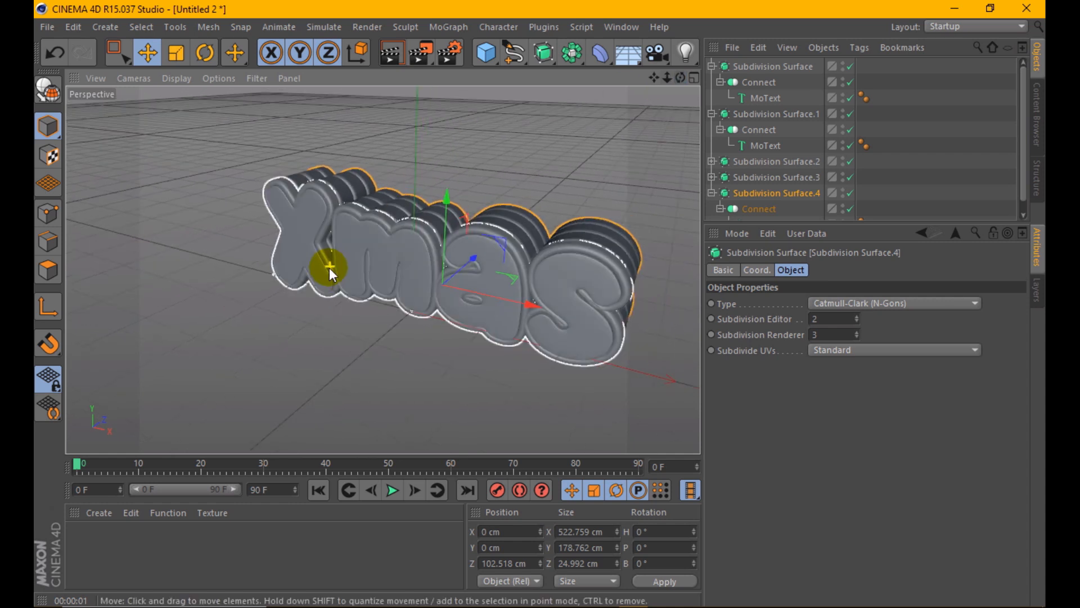
{"action": "scroll", "coordinate": [330, 268], "scroll_direction": "down", "scroll_amount": 2}
{"action": "left_click_drag", "start_coordinate": [601, 58], "coordinate": [277, 112]}
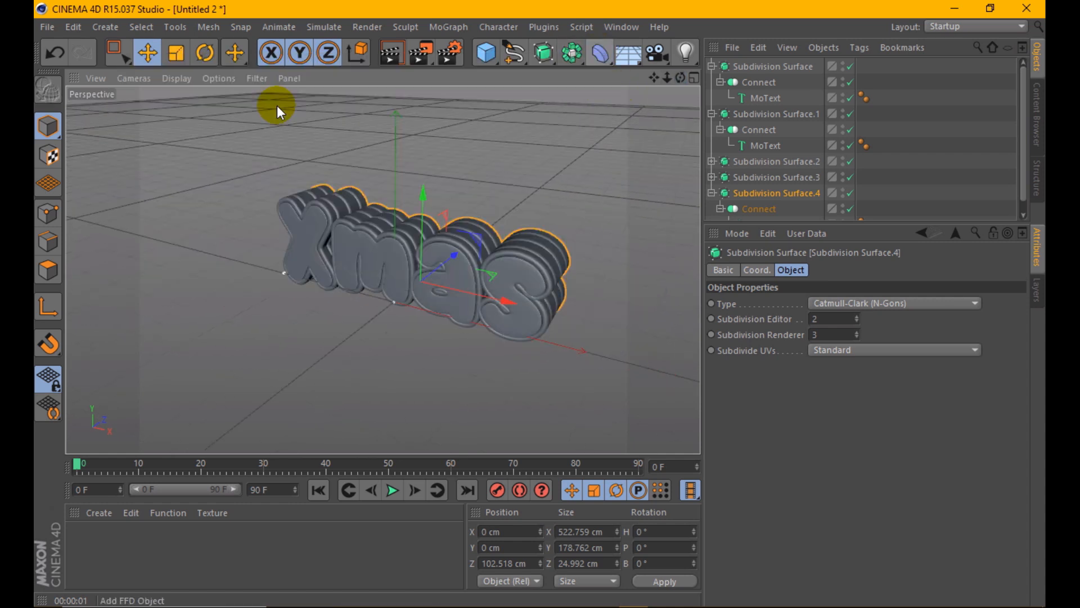
{"action": "left_click_drag", "start_coordinate": [746, 66], "coordinate": [766, 115]}
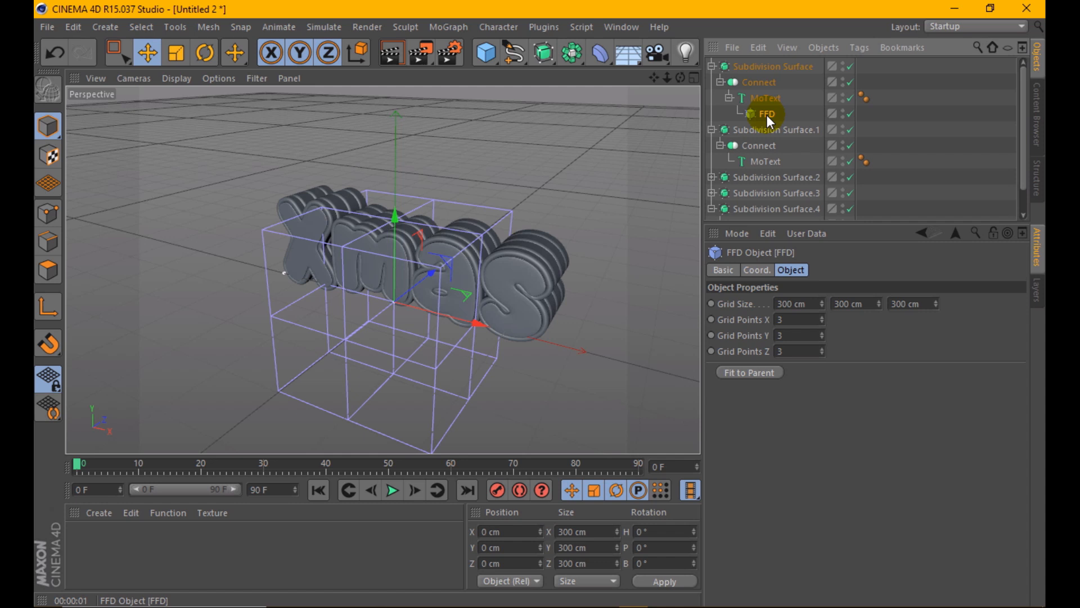
{"action": "left_click", "coordinate": [779, 372]}
{"action": "key", "text": "Return"}
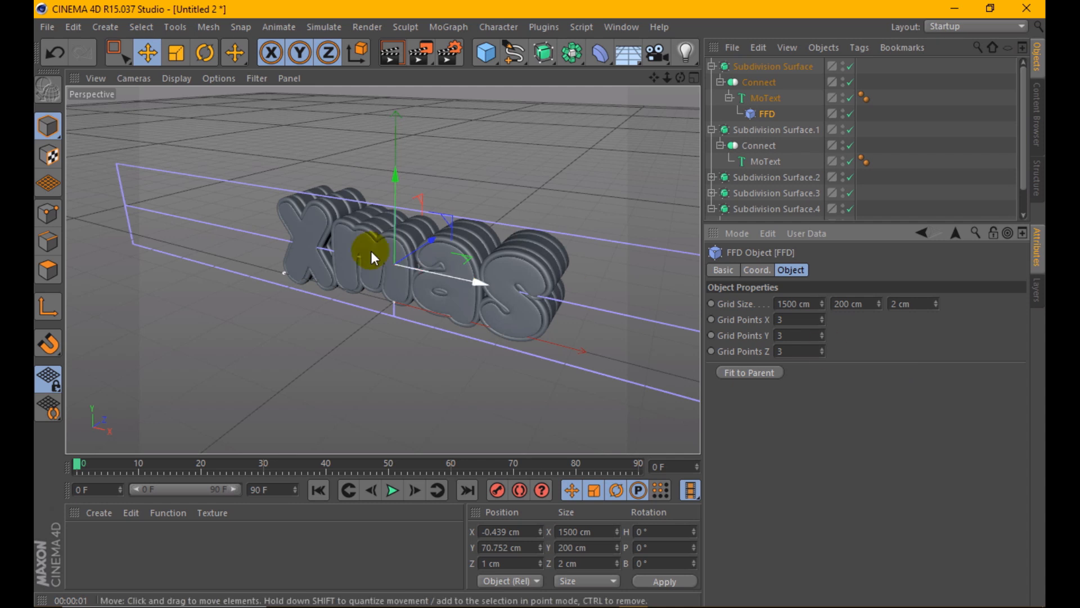
Step: Set the FFD grid size along Z to 20 cm
{"action": "scroll", "coordinate": [372, 255], "scroll_direction": "down", "scroll_amount": 3}
{"action": "left_click_drag", "start_coordinate": [680, 83], "coordinate": [977, 289]}
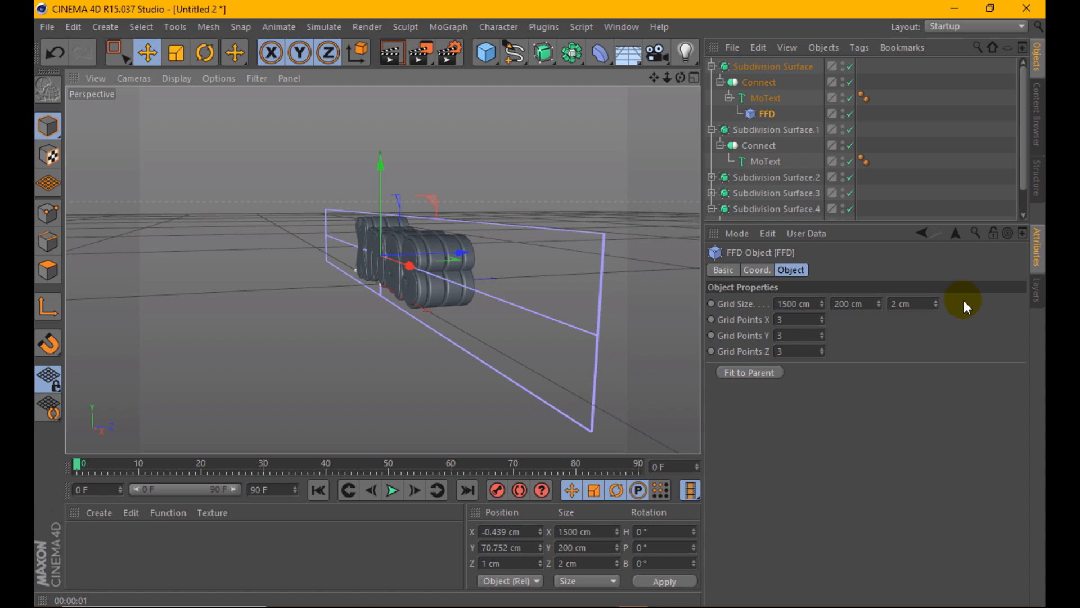
{"action": "left_click", "coordinate": [919, 304]}
{"action": "type", "text": "20"}
{"action": "key", "text": "Return"}
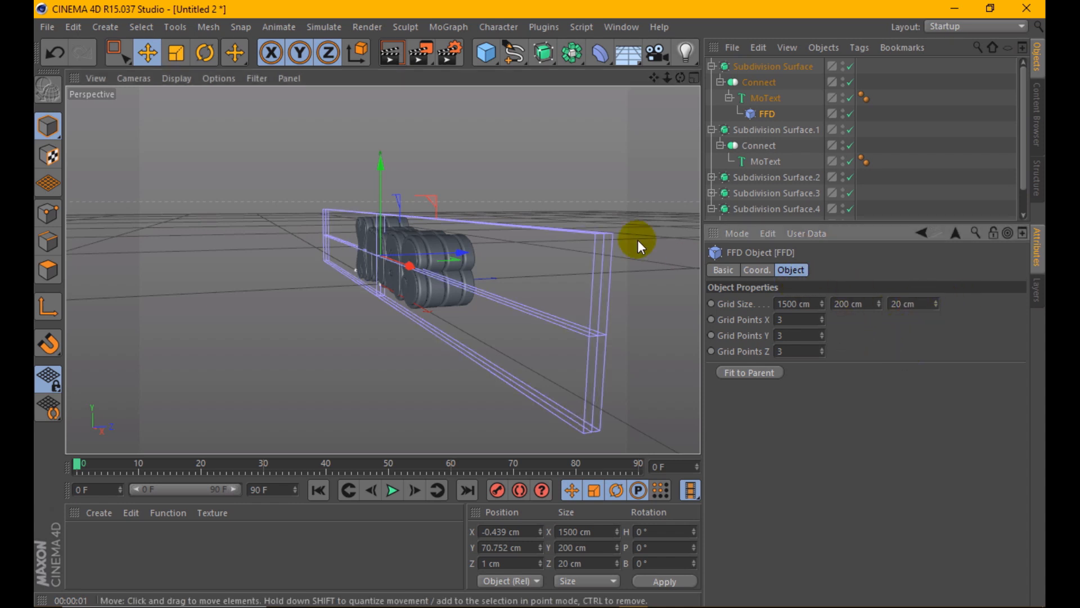
Step: In point mode in the Right view, pull the FFD cage's front middle point forward to about -352 cm in Z, bulging the text
{"action": "left_click_drag", "start_coordinate": [680, 77], "coordinate": [693, 119]}
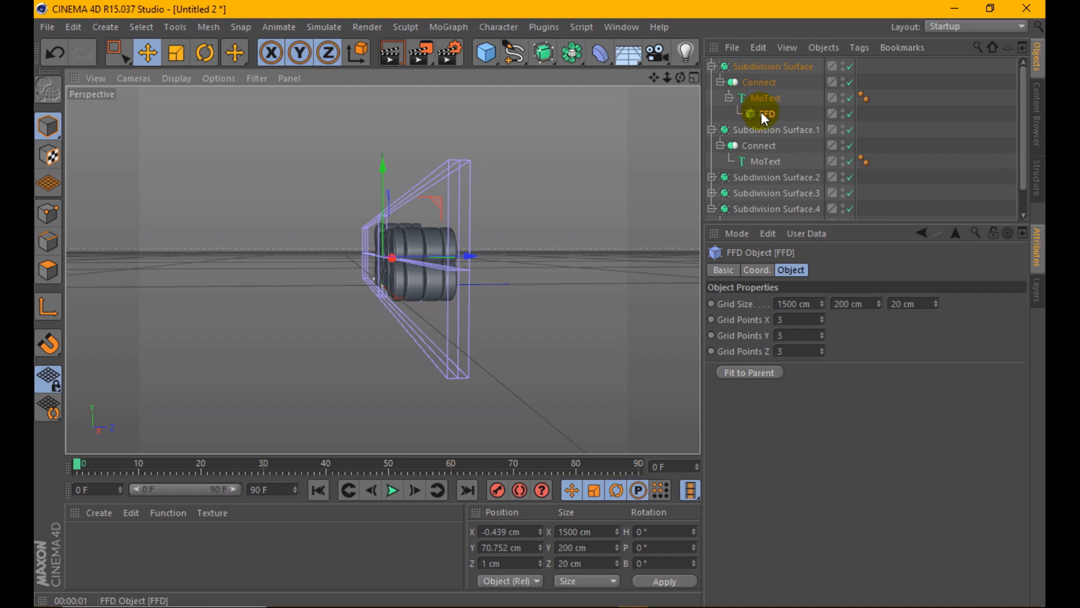
{"action": "left_click", "coordinate": [765, 115]}
{"action": "left_click_drag", "start_coordinate": [117, 55], "coordinate": [160, 101]}
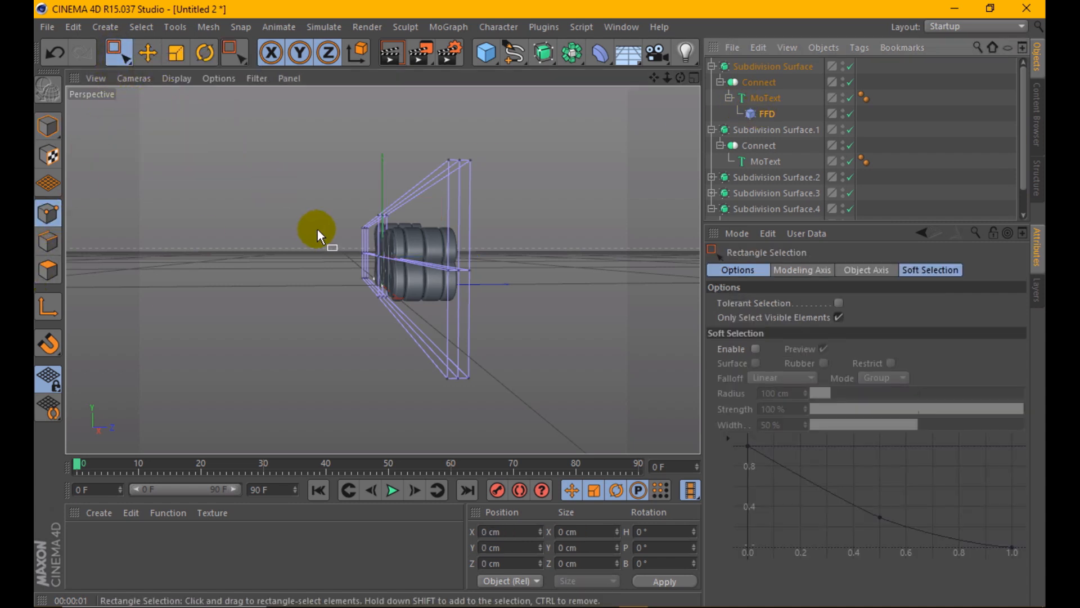
{"action": "left_click", "coordinate": [696, 77]}
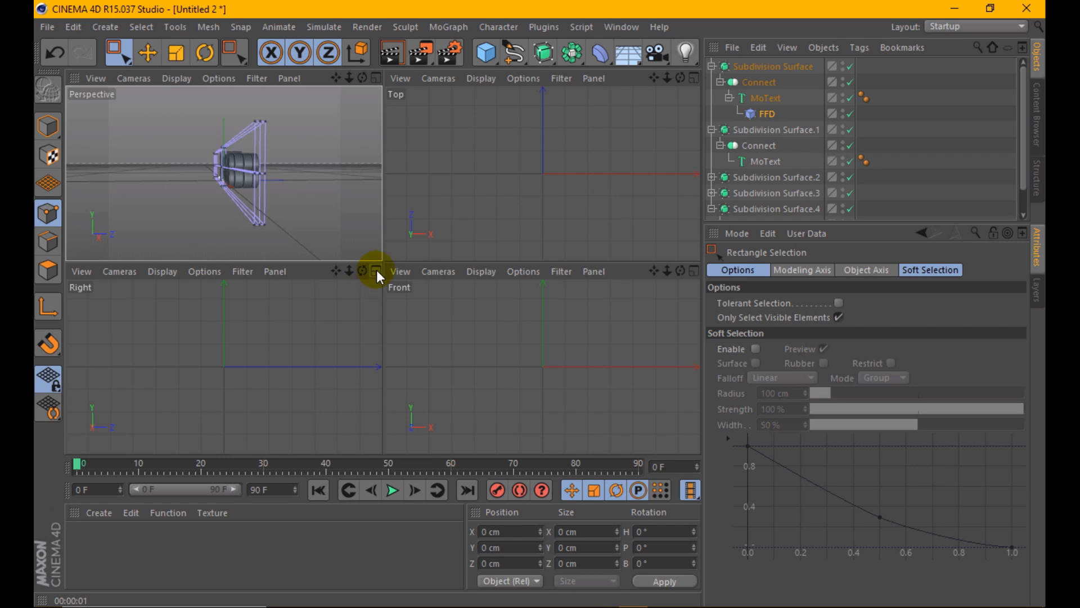
{"action": "left_click", "coordinate": [376, 271]}
{"action": "scroll", "coordinate": [403, 234], "scroll_direction": "up", "scroll_amount": 5}
{"action": "scroll", "coordinate": [373, 243], "scroll_direction": "up", "scroll_amount": 3}
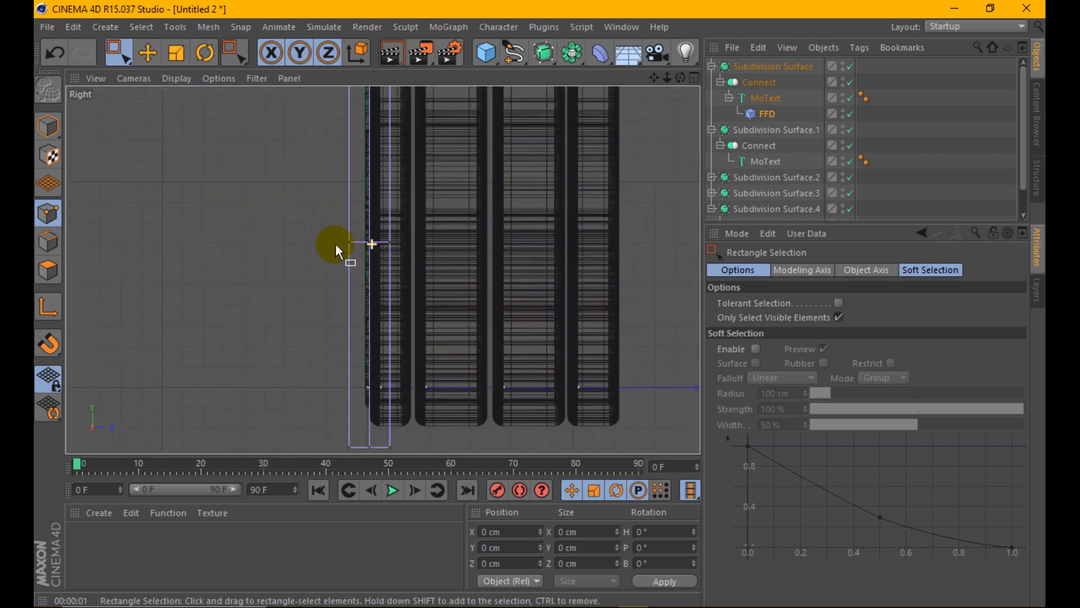
{"action": "left_click", "coordinate": [353, 267]}
{"action": "left_click_drag", "start_coordinate": [442, 235], "coordinate": [95, 229]}
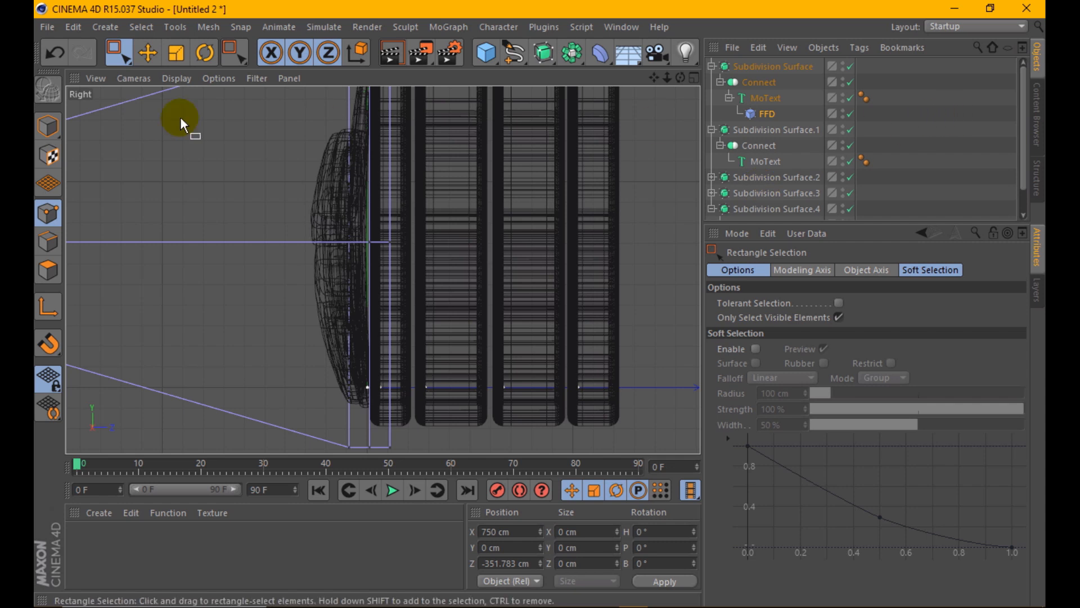
Step: Return to model mode and the perspective view, and hide the FFD cage in the editor
{"action": "left_click", "coordinate": [48, 126]}
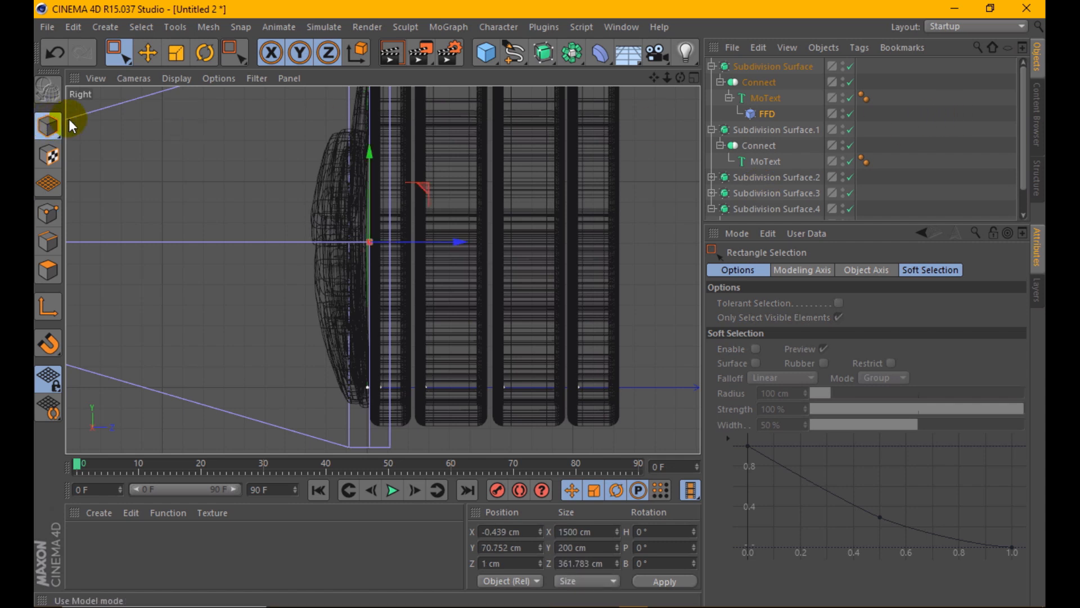
{"action": "left_click", "coordinate": [690, 75]}
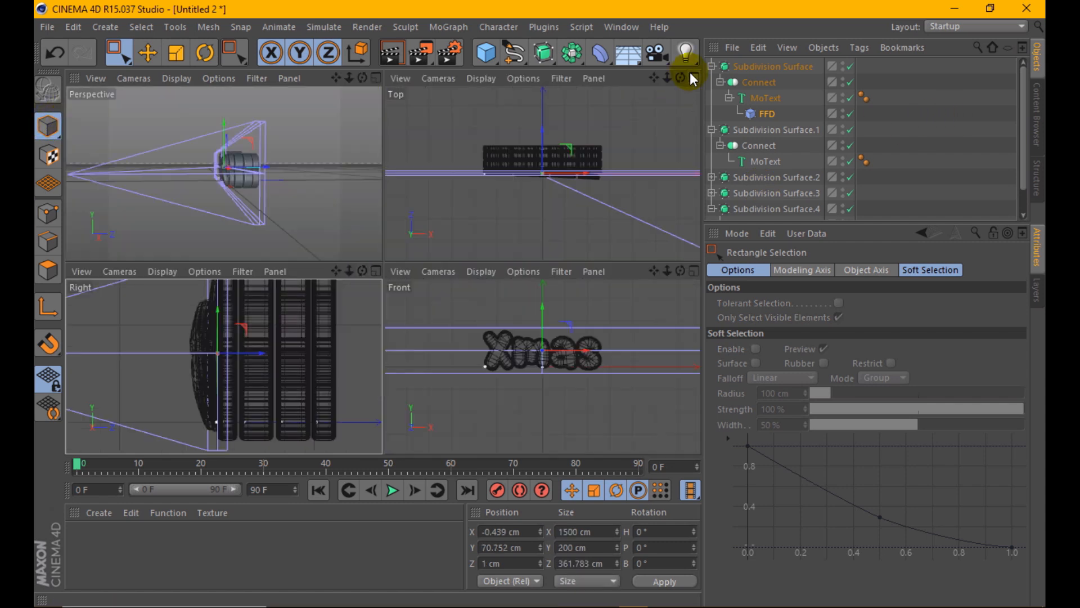
{"action": "left_click", "coordinate": [376, 78]}
{"action": "left_click_drag", "start_coordinate": [680, 77], "coordinate": [568, 78]}
{"action": "left_click_drag", "start_coordinate": [383, 270], "coordinate": [383, 269], "text": "alt"}
{"action": "left_click_drag", "start_coordinate": [680, 77], "coordinate": [681, 79]}
{"action": "left_click", "coordinate": [844, 109]}
{"action": "scroll", "coordinate": [285, 241], "scroll_direction": "up", "scroll_amount": 5}
{"action": "key", "text": "e"}
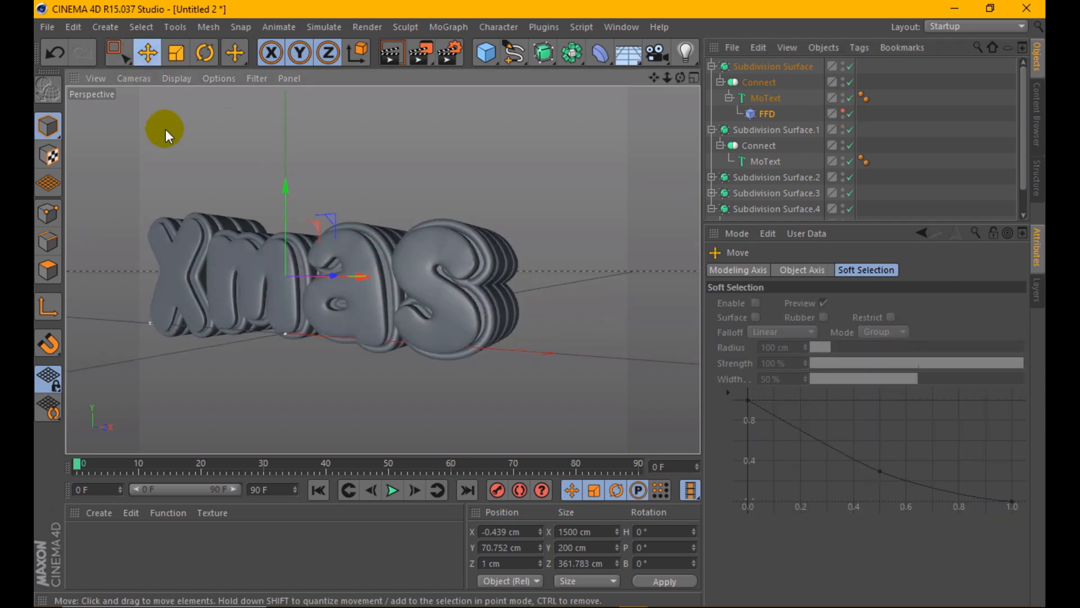
Step: Select the four Subdivision Surface layers behind the front one and shift them along Z to 47.12 cm
{"action": "scroll", "coordinate": [162, 201], "scroll_direction": "up", "scroll_amount": 5}
{"action": "left_click_drag", "start_coordinate": [680, 77], "coordinate": [681, 77]}
{"action": "left_click_drag", "start_coordinate": [382, 269], "coordinate": [531, 175], "text": "alt"}
{"action": "left_click_drag", "start_coordinate": [678, 78], "coordinate": [679, 77]}
{"action": "left_click_drag", "start_coordinate": [213, 291], "coordinate": [190, 310], "text": "alt"}
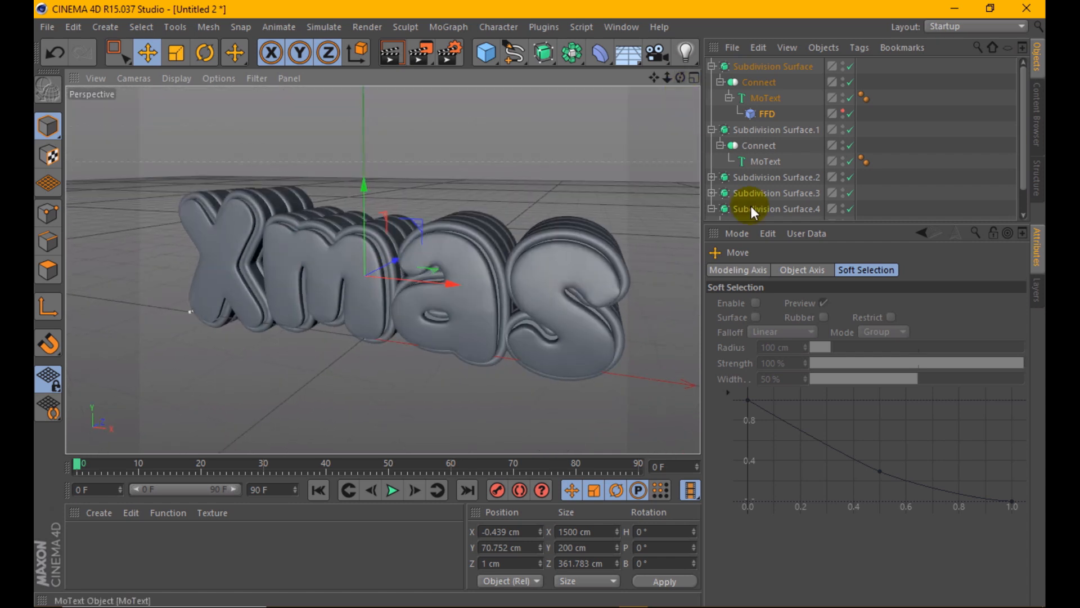
{"action": "left_click_drag", "start_coordinate": [755, 223], "coordinate": [764, 354]}
{"action": "left_click_drag", "start_coordinate": [757, 304], "coordinate": [754, 131]}
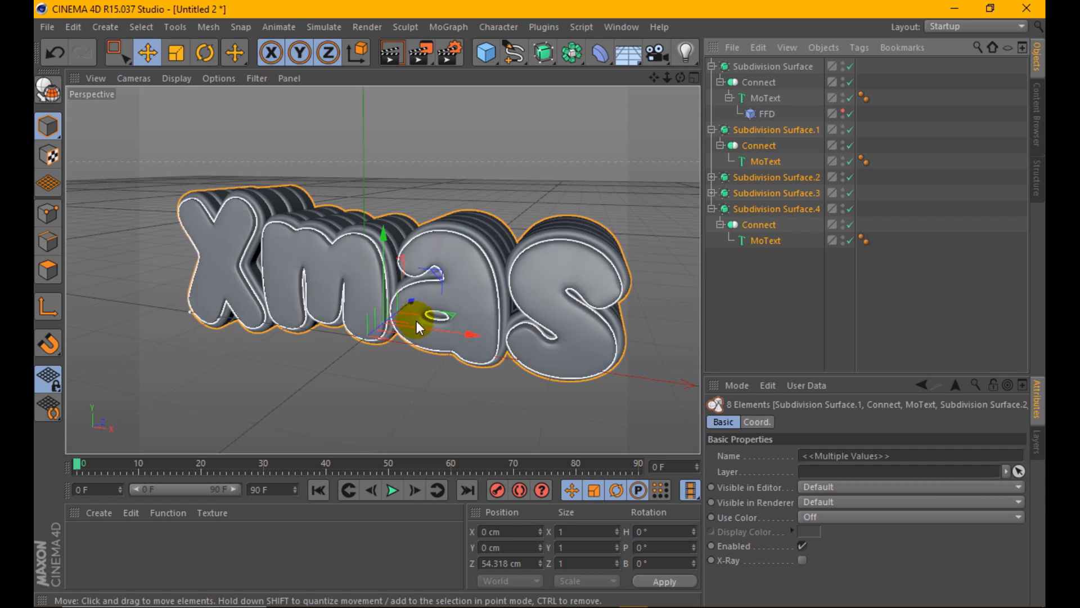
{"action": "left_click_drag", "start_coordinate": [411, 303], "coordinate": [428, 293]}
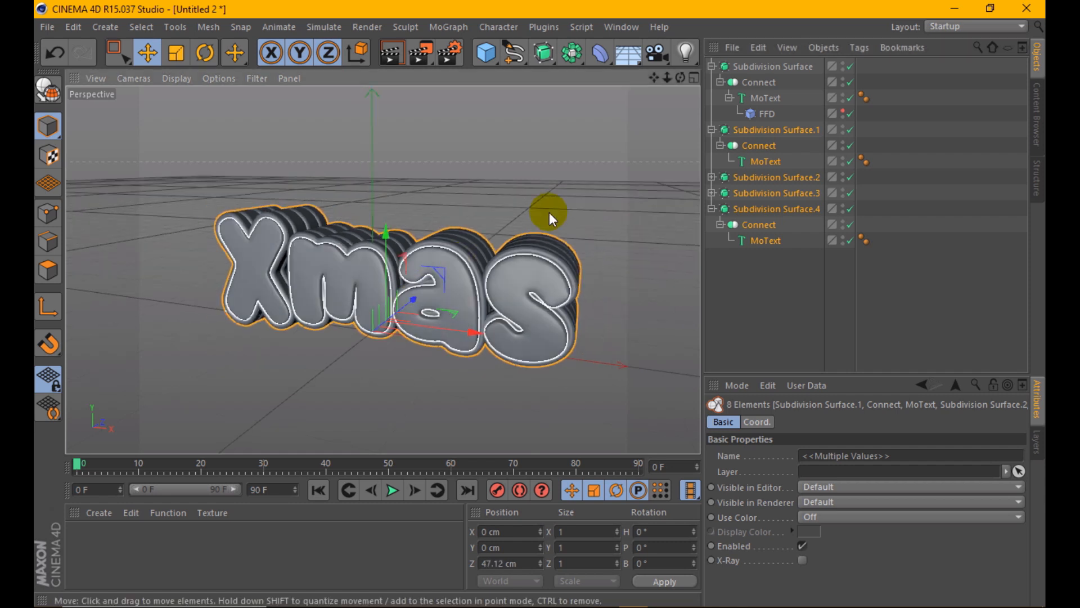
{"action": "left_click_drag", "start_coordinate": [681, 77], "coordinate": [675, 79]}
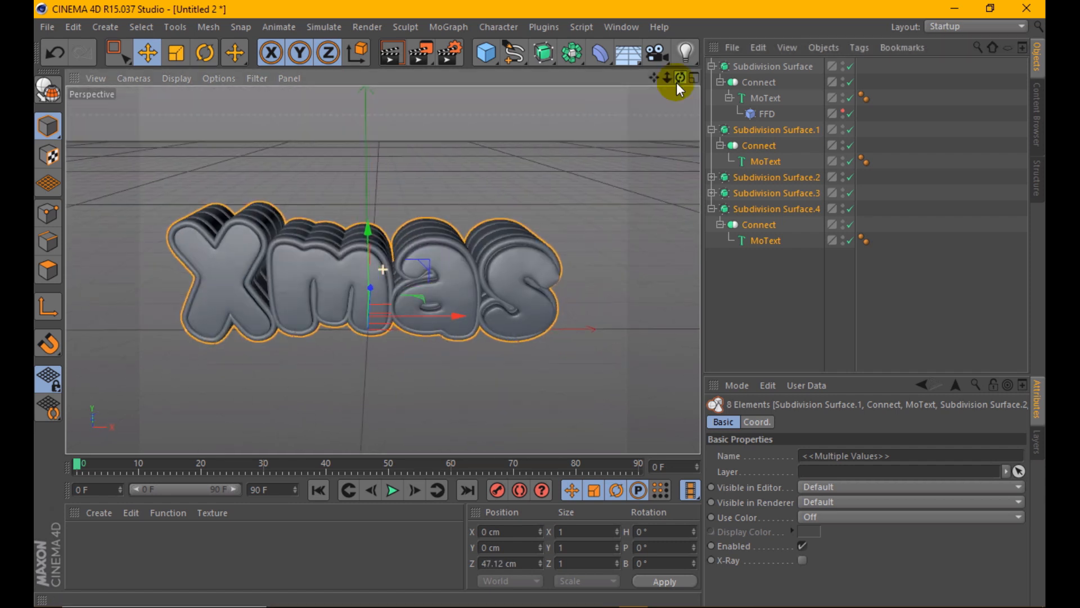
{"action": "scroll", "coordinate": [373, 291], "scroll_direction": "up", "scroll_amount": 2}
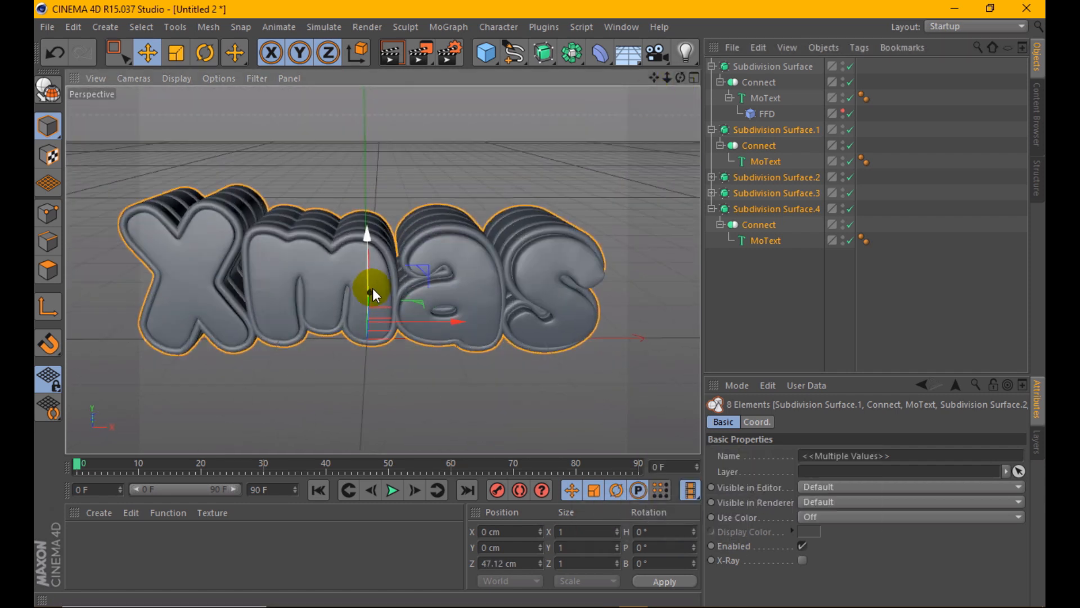
Step: Create a new material and set its color to pure red, RGB 255, 0, 0
{"action": "left_click", "coordinate": [95, 512]}
{"action": "left_click", "coordinate": [113, 378]}
{"action": "double_click", "coordinate": [84, 552]}
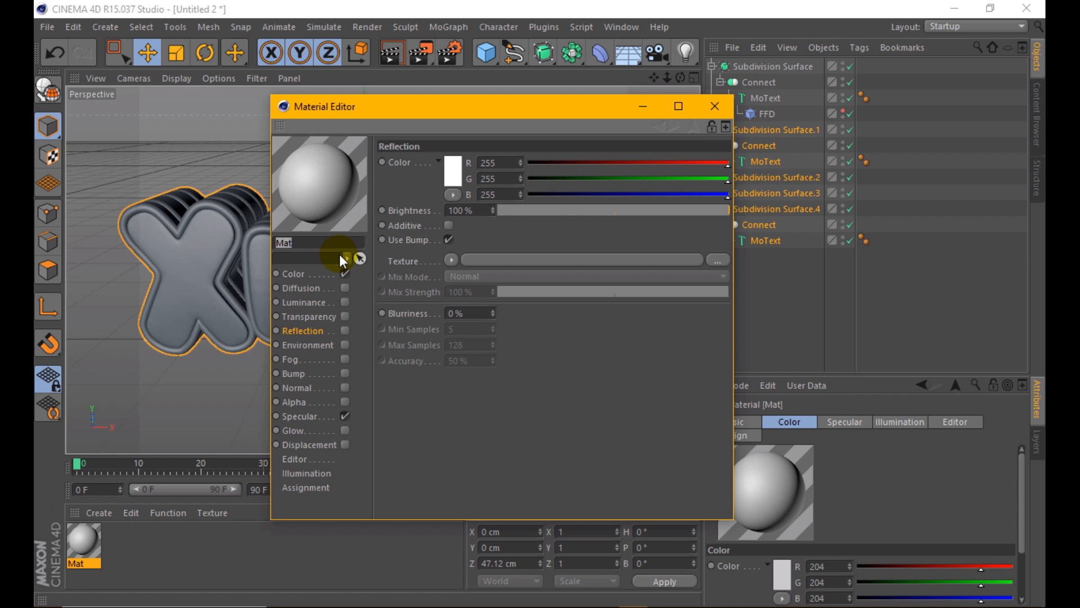
{"action": "left_click", "coordinate": [292, 274]}
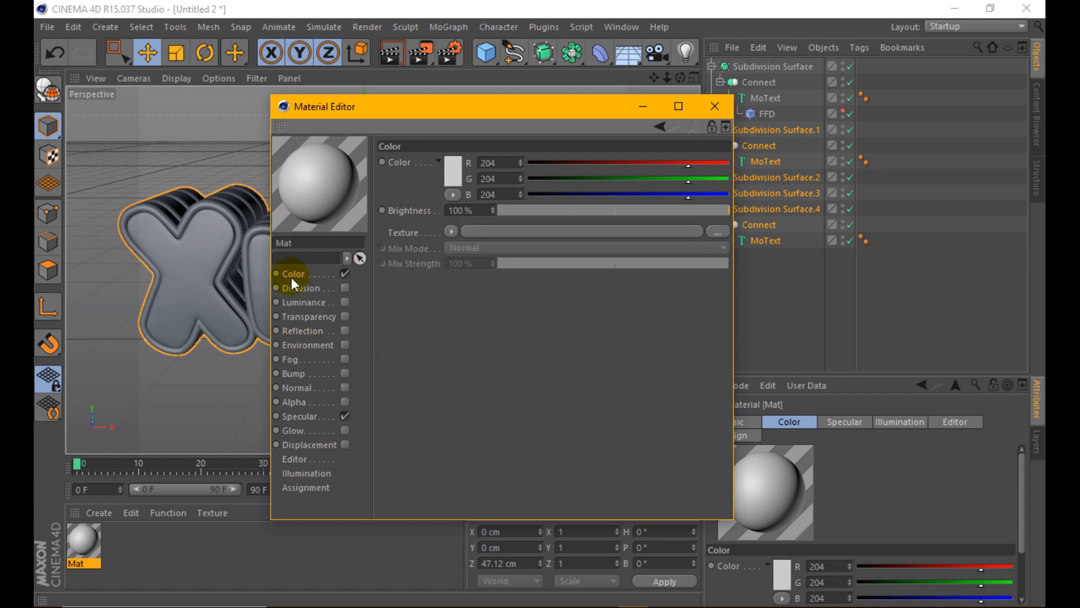
{"action": "left_click", "coordinate": [456, 166]}
{"action": "left_click_drag", "start_coordinate": [454, 130], "coordinate": [467, 144]}
{"action": "left_click", "coordinate": [427, 242]}
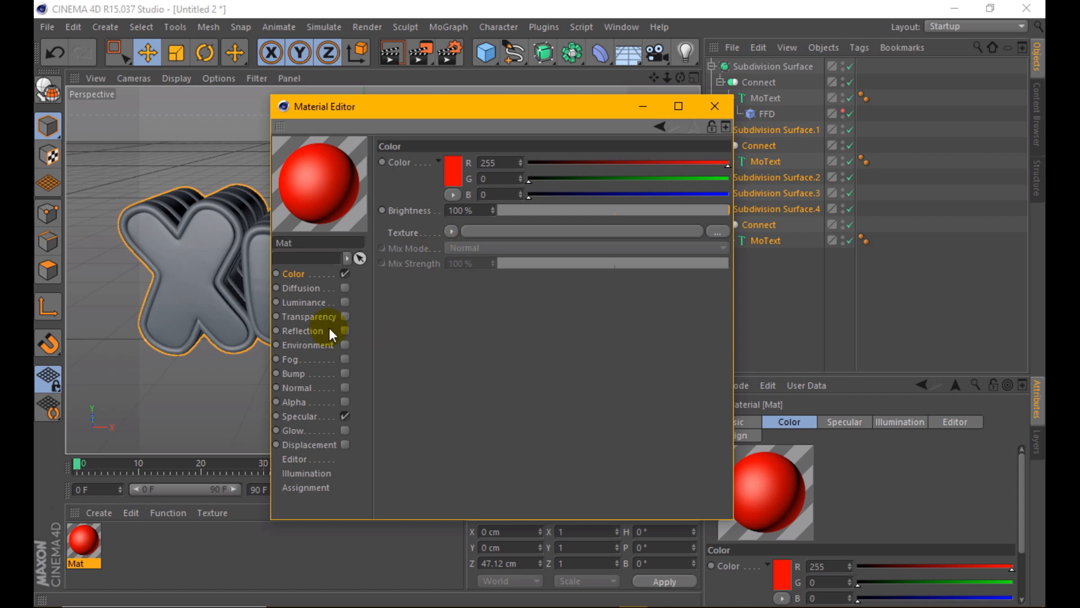
Step: Enable reflection on the red material with color RGB 255, 105, 105 and make it additive
{"action": "left_click", "coordinate": [345, 330]}
{"action": "left_click", "coordinate": [453, 166]}
{"action": "left_click_drag", "start_coordinate": [429, 120], "coordinate": [423, 105]}
{"action": "left_click", "coordinate": [419, 233]}
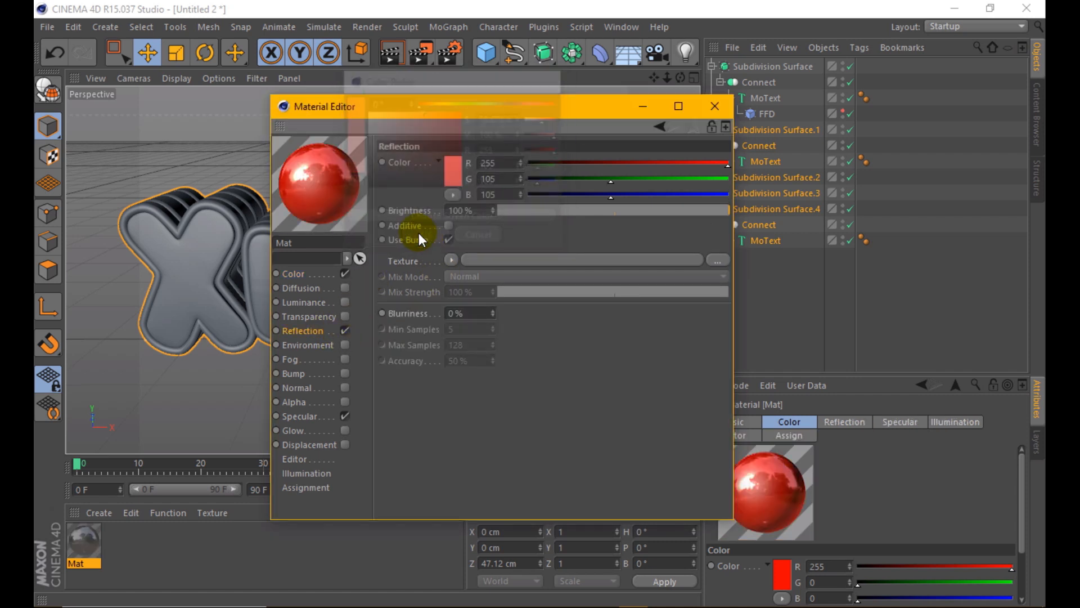
{"action": "left_click", "coordinate": [448, 226]}
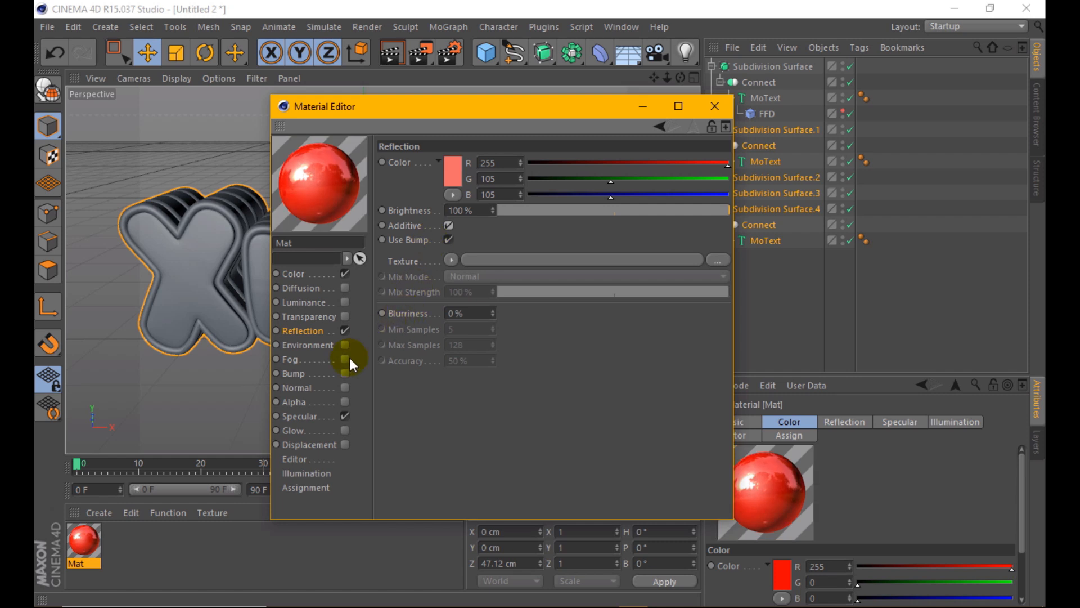
Step: Set the red material's specular mode to Metal and close the Material Editor
{"action": "left_click", "coordinate": [313, 421]}
{"action": "left_click", "coordinate": [462, 372]}
{"action": "left_click", "coordinate": [466, 399]}
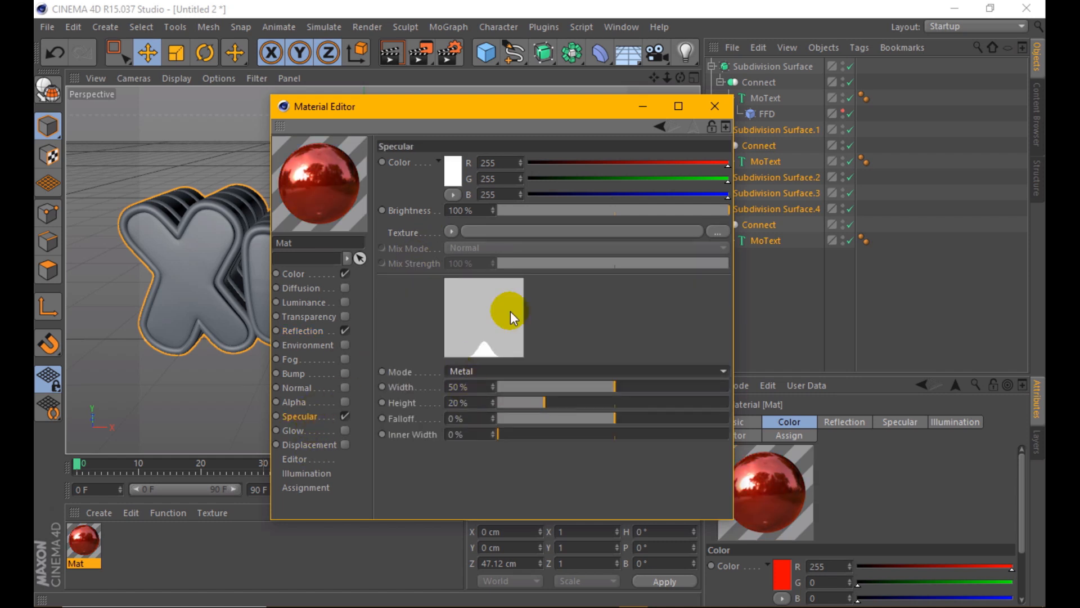
{"action": "left_click", "coordinate": [716, 107]}
Step: Apply the red material to the front text layer's Subdivision Surface
{"action": "left_click_drag", "start_coordinate": [84, 540], "coordinate": [771, 67]}
{"action": "mouse_move", "coordinate": [680, 78]}
{"action": "left_mouse_down"}
{"action": "mouse_move", "coordinate": [613, 85]}
{"action": "mouse_move", "coordinate": [663, 86]}
{"action": "left_mouse_up"}
{"action": "scroll", "coordinate": [353, 252], "scroll_direction": "up", "scroll_amount": 2}
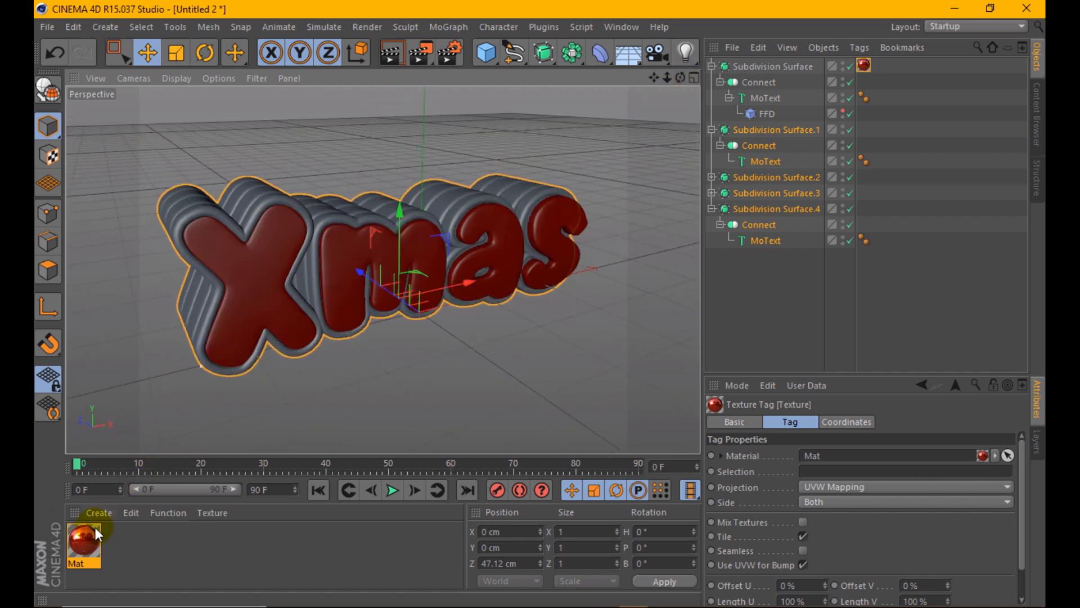
Step: Duplicate the red material and set the copy's color to gold, RGB 255, 210, 122
{"action": "left_click_drag", "start_coordinate": [89, 539], "coordinate": [123, 540], "text": "ctrl"}
{"action": "double_click", "coordinate": [124, 539]}
{"action": "left_click", "coordinate": [323, 274]}
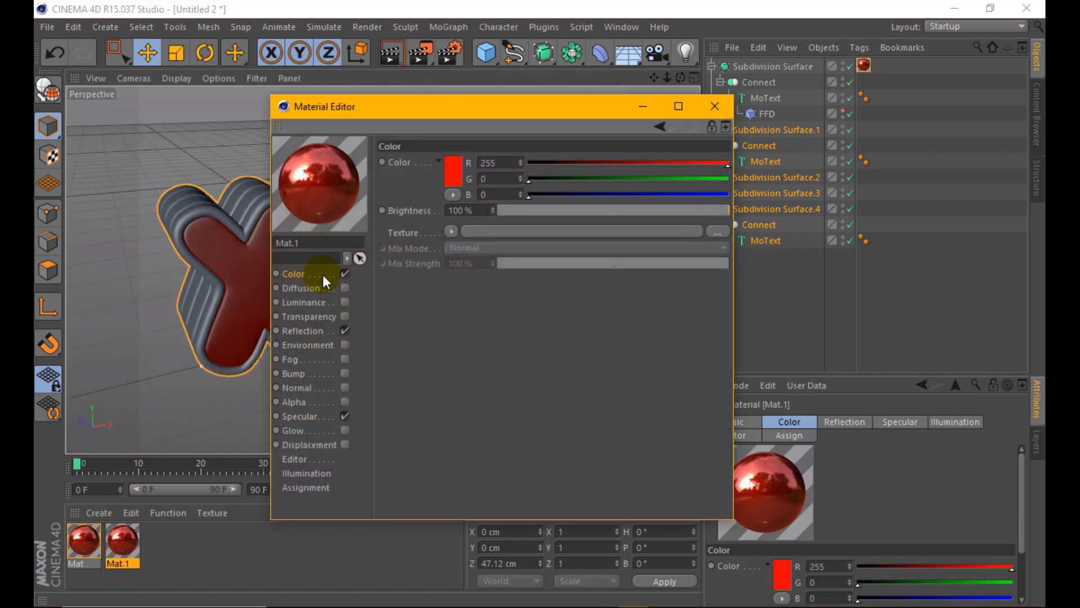
{"action": "left_click", "coordinate": [450, 189]}
{"action": "left_click", "coordinate": [436, 108]}
{"action": "left_click", "coordinate": [419, 118]}
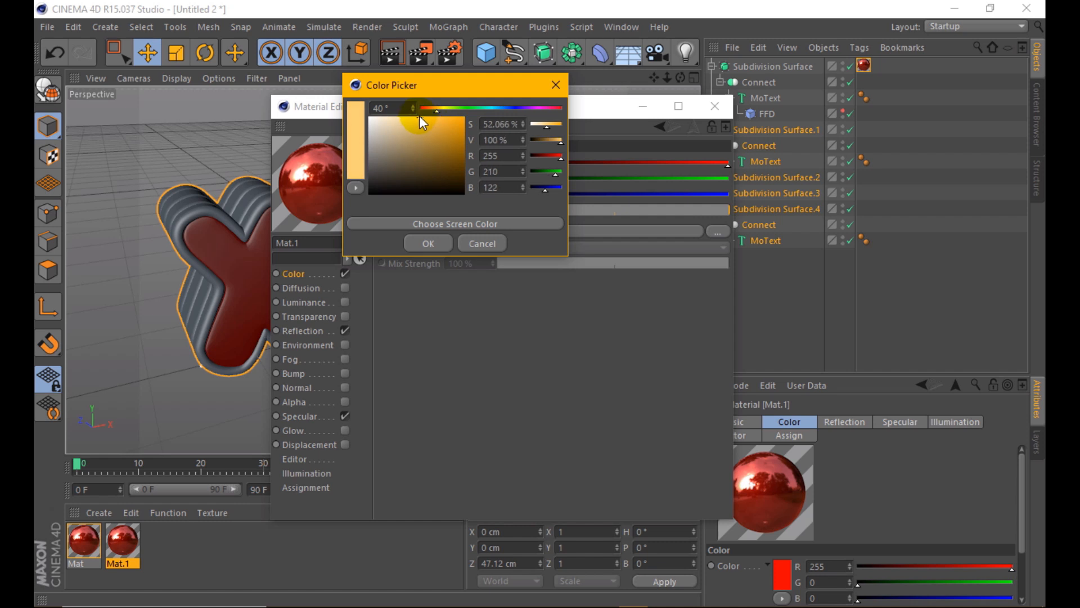
{"action": "left_click", "coordinate": [423, 247]}
Step: Set the gold material's reflection color to pale yellow, RGB 255, 237, 179, and close the Material Editor
{"action": "left_click", "coordinate": [304, 330]}
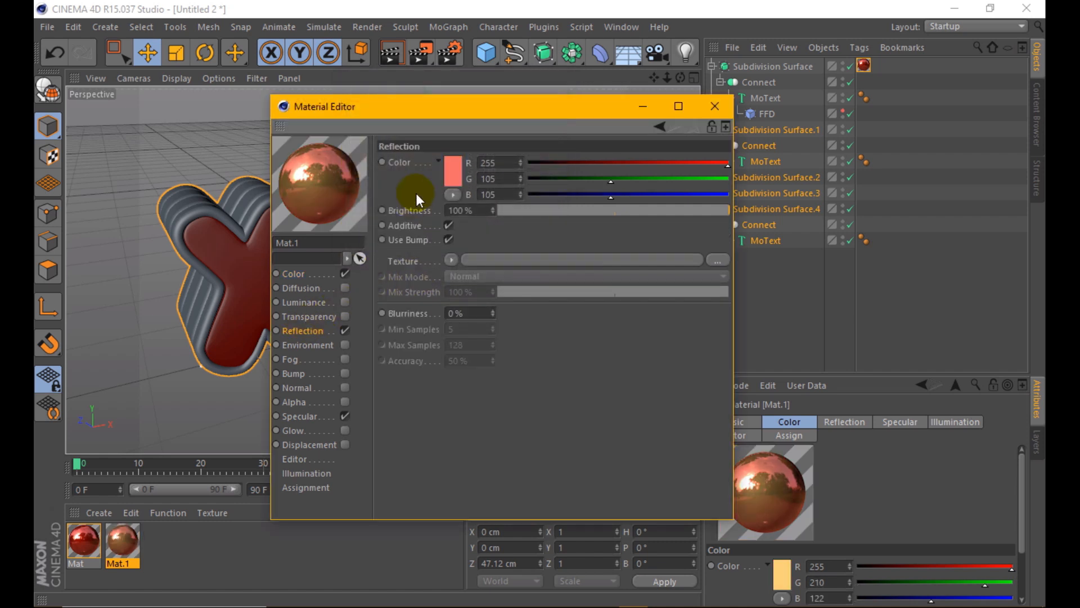
{"action": "left_click", "coordinate": [453, 169]}
{"action": "left_click", "coordinate": [440, 105]}
{"action": "left_click", "coordinate": [407, 115]}
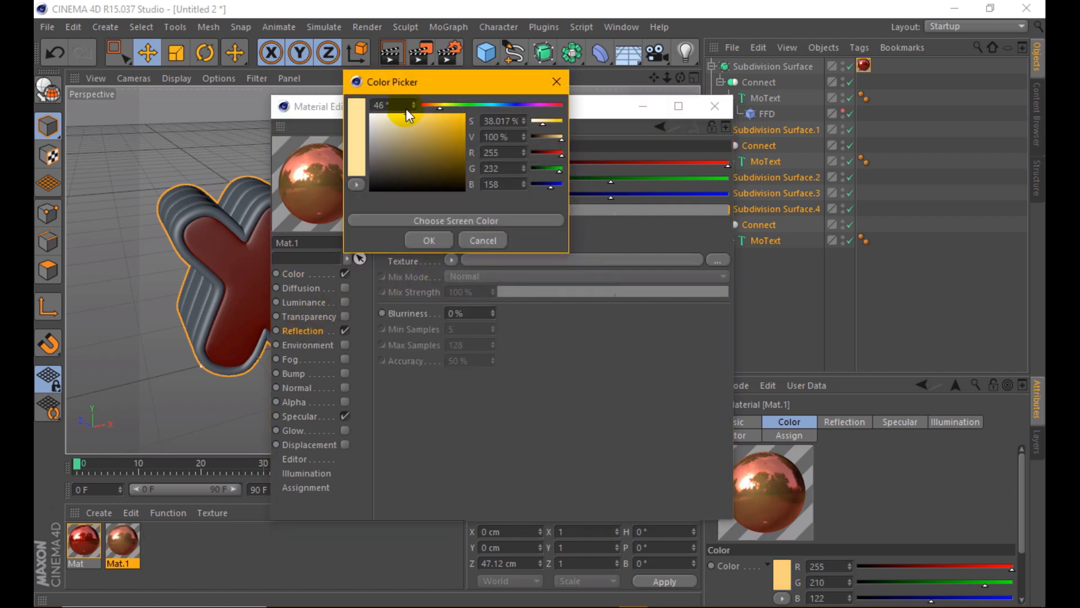
{"action": "left_click", "coordinate": [397, 118]}
{"action": "left_click", "coordinate": [427, 239]}
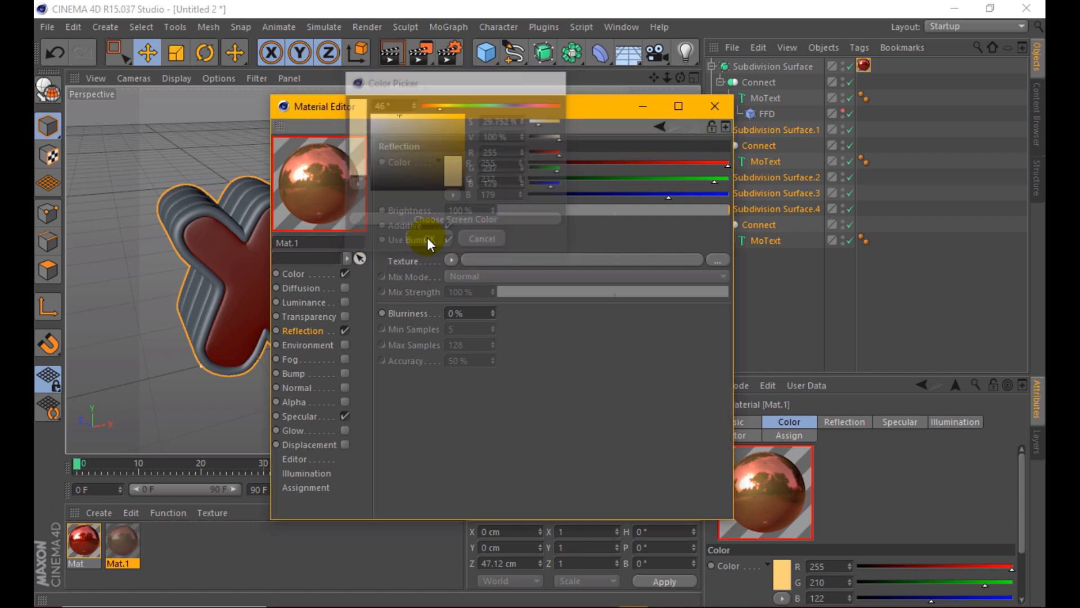
{"action": "left_click", "coordinate": [715, 104]}
Step: Apply the gold material to Subdivision Surface.1 and Subdivision Surface.4, and clear the object selection
{"action": "left_click_drag", "start_coordinate": [123, 540], "coordinate": [741, 132]}
{"action": "left_click_drag", "start_coordinate": [121, 541], "coordinate": [790, 210]}
{"action": "left_click", "coordinate": [748, 271]}
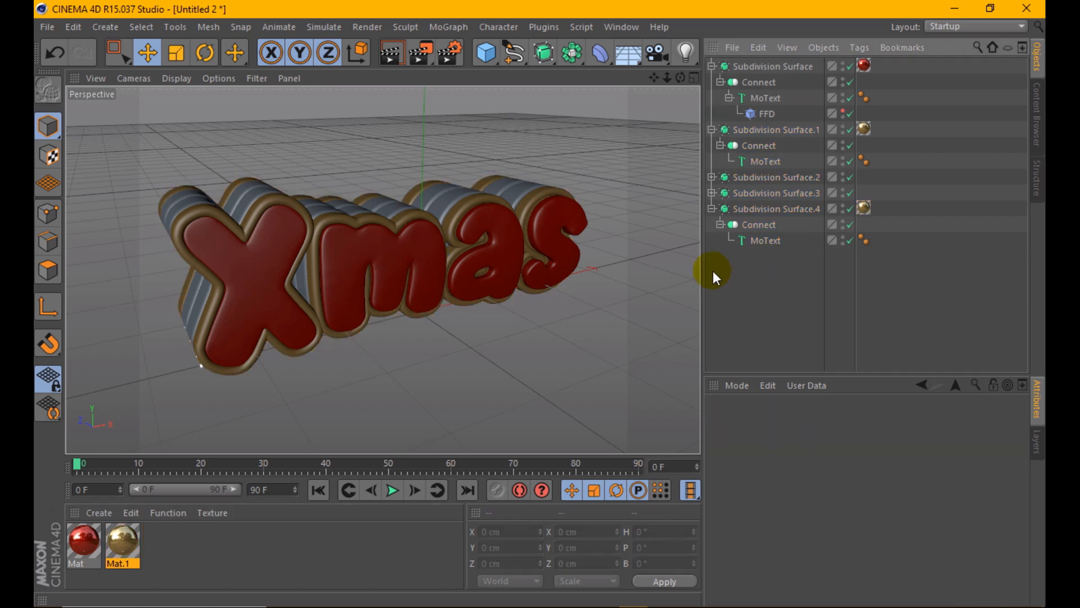
{"action": "left_click_drag", "start_coordinate": [619, 248], "coordinate": [475, 209], "text": "alt"}
{"action": "left_click_drag", "start_coordinate": [680, 77], "coordinate": [406, 207]}
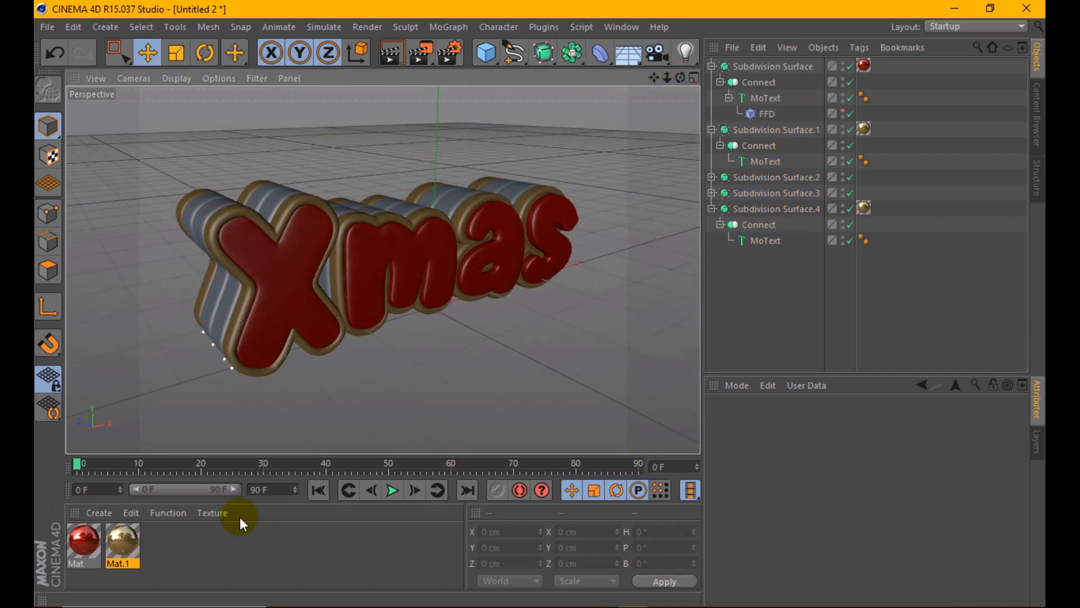
Step: Duplicate the gold material and set the copy's color to green, RGB 84, 148, 0
{"action": "left_click_drag", "start_coordinate": [112, 534], "coordinate": [161, 539], "text": "ctrl"}
{"action": "double_click", "coordinate": [162, 539]}
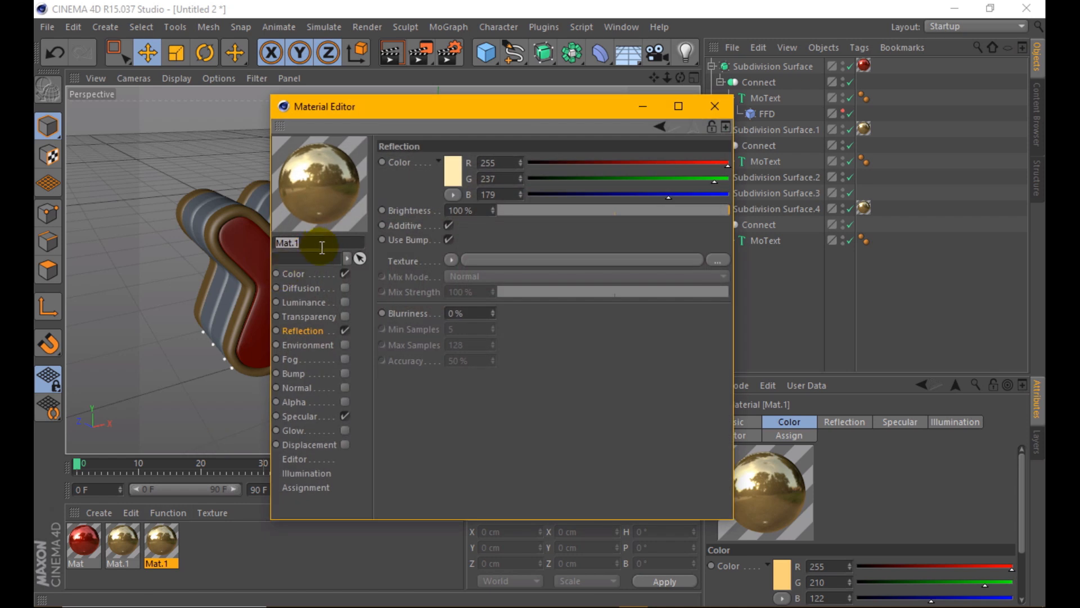
{"action": "left_click", "coordinate": [315, 274]}
{"action": "left_click", "coordinate": [450, 179]}
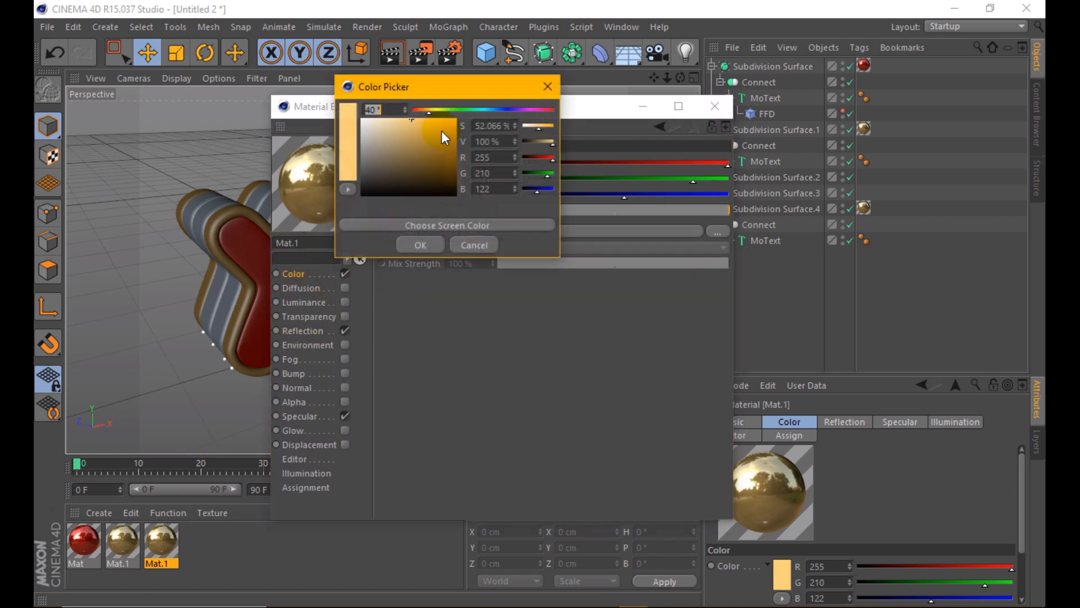
{"action": "left_click", "coordinate": [446, 110]}
{"action": "left_click", "coordinate": [448, 130]}
{"action": "left_click_drag", "start_coordinate": [448, 133], "coordinate": [466, 148]}
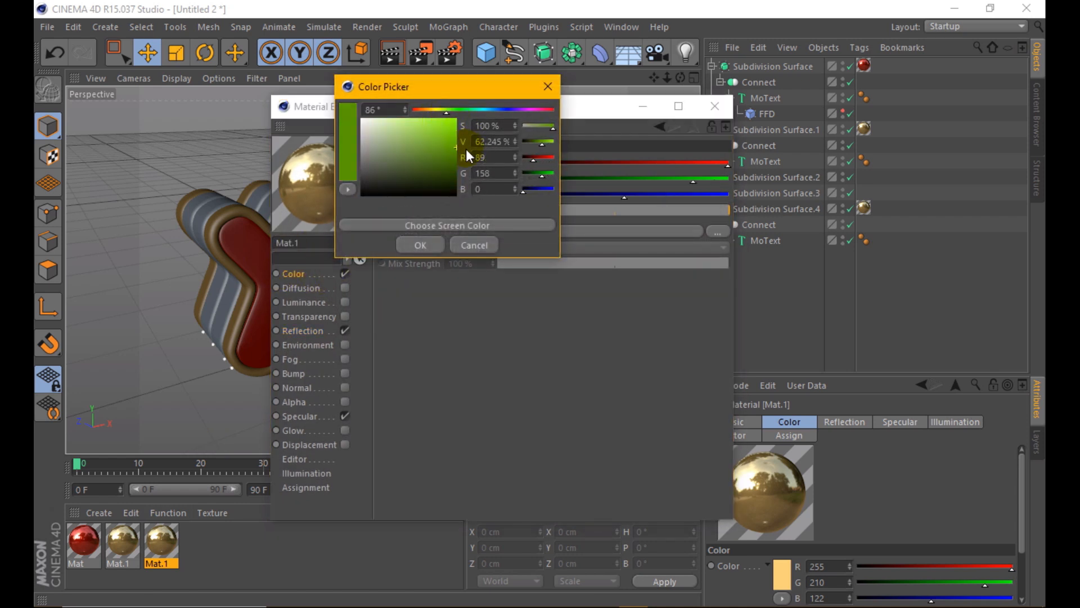
{"action": "left_click", "coordinate": [420, 245]}
Step: Set the green material's reflection color to light green, RGB 176, 255, 111, and close the Material Editor
{"action": "left_click", "coordinate": [316, 331]}
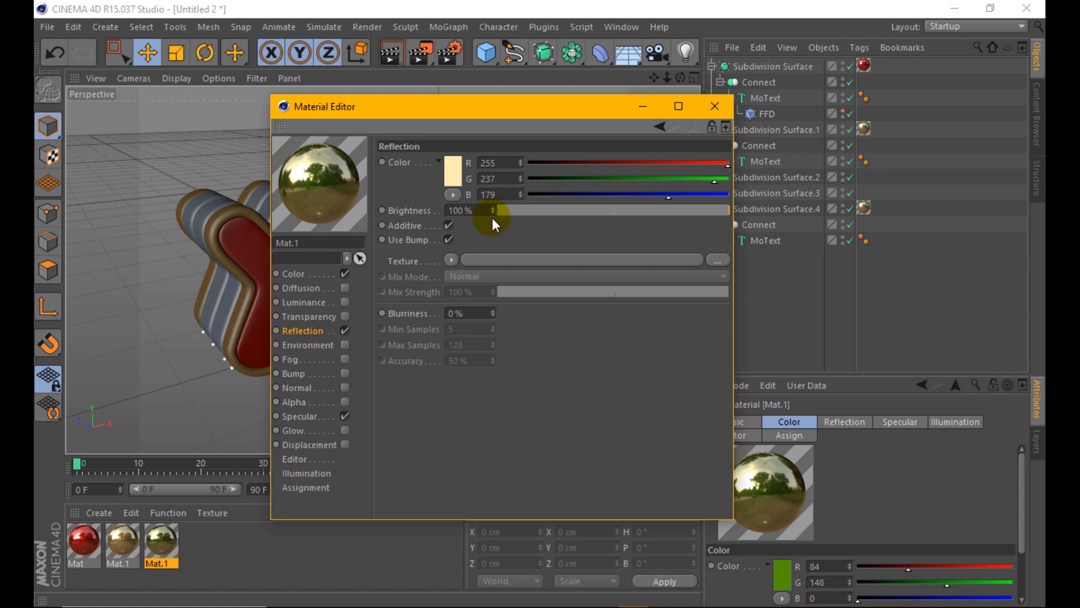
{"action": "left_click", "coordinate": [450, 169]}
{"action": "left_click_drag", "start_coordinate": [434, 110], "coordinate": [454, 109]}
{"action": "left_click", "coordinate": [421, 120]}
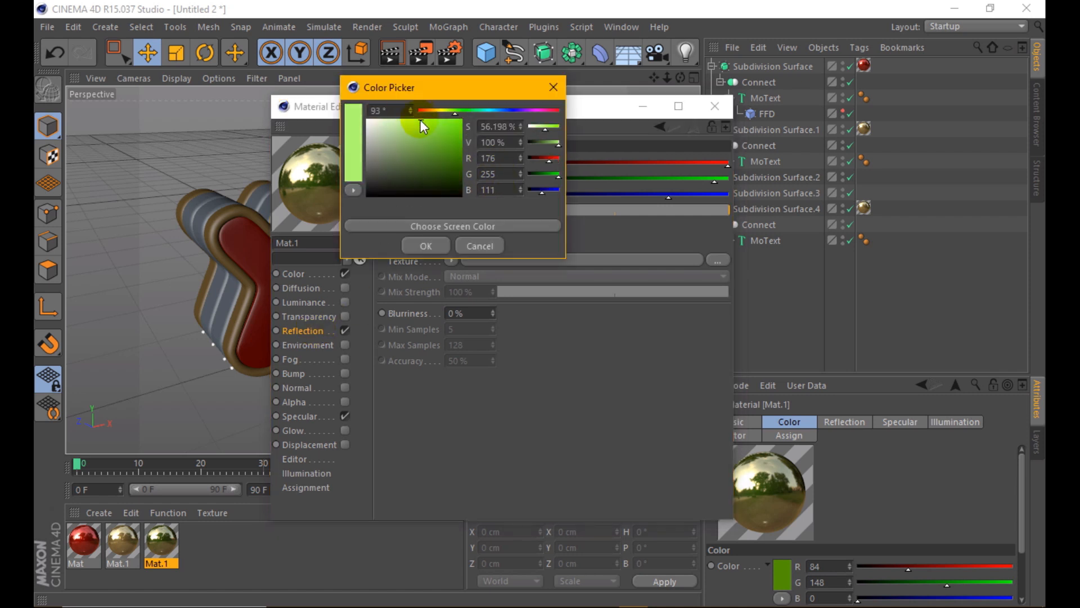
{"action": "left_click", "coordinate": [435, 244]}
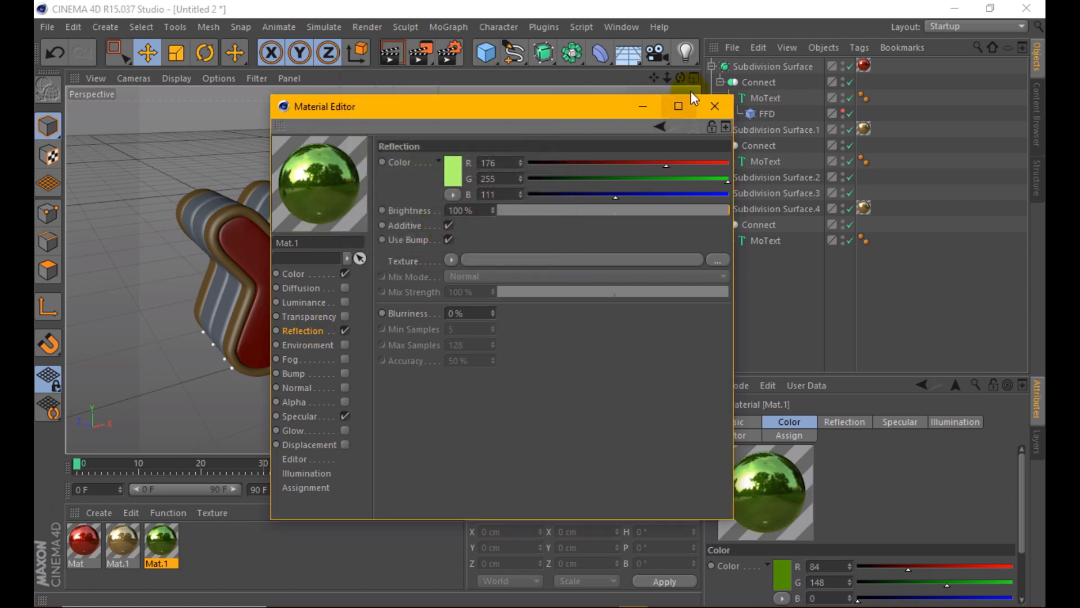
{"action": "left_click", "coordinate": [723, 102]}
Step: Apply the green material to Subdivision Surface.2 and Subdivision Surface.3, and render a preview of the view
{"action": "left_click_drag", "start_coordinate": [160, 540], "coordinate": [761, 178]}
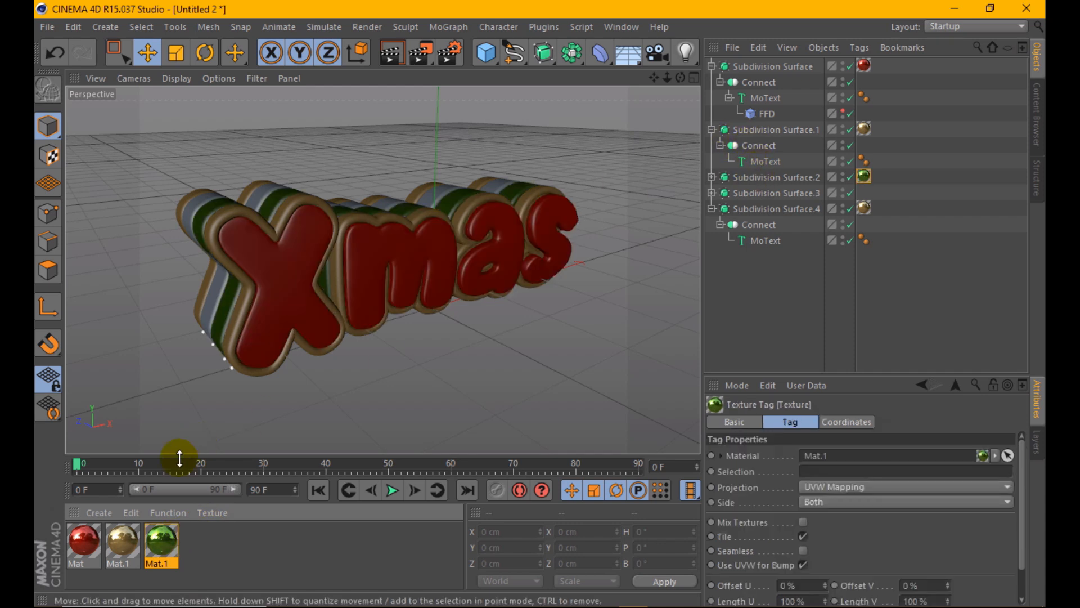
{"action": "mouse_move", "coordinate": [161, 538]}
{"action": "left_mouse_down"}
{"action": "mouse_move", "coordinate": [722, 203]}
{"action": "mouse_move", "coordinate": [789, 193]}
{"action": "left_mouse_up"}
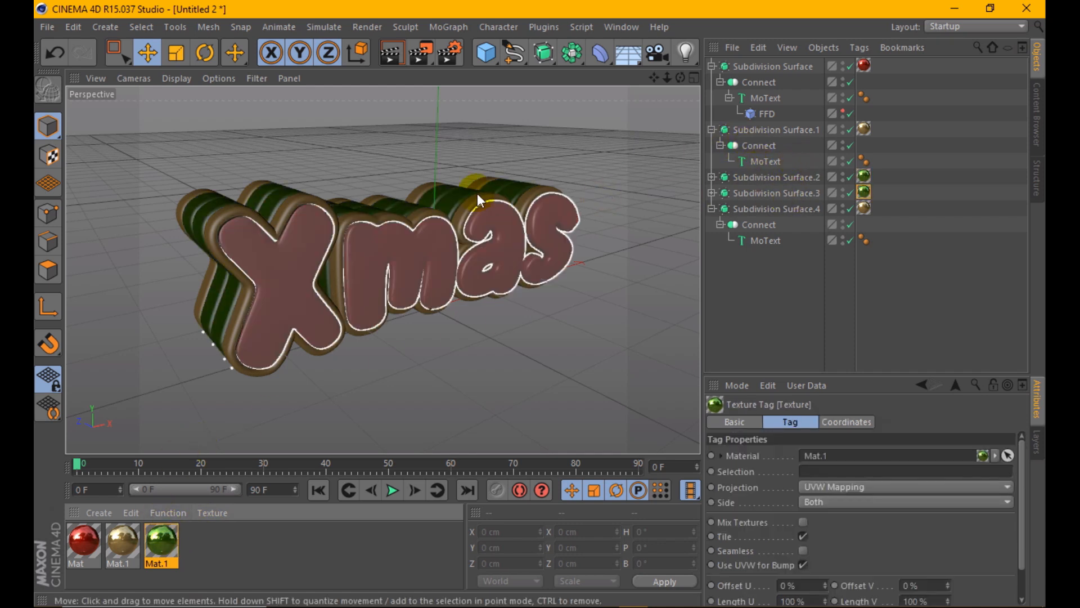
{"action": "left_click", "coordinate": [383, 52]}
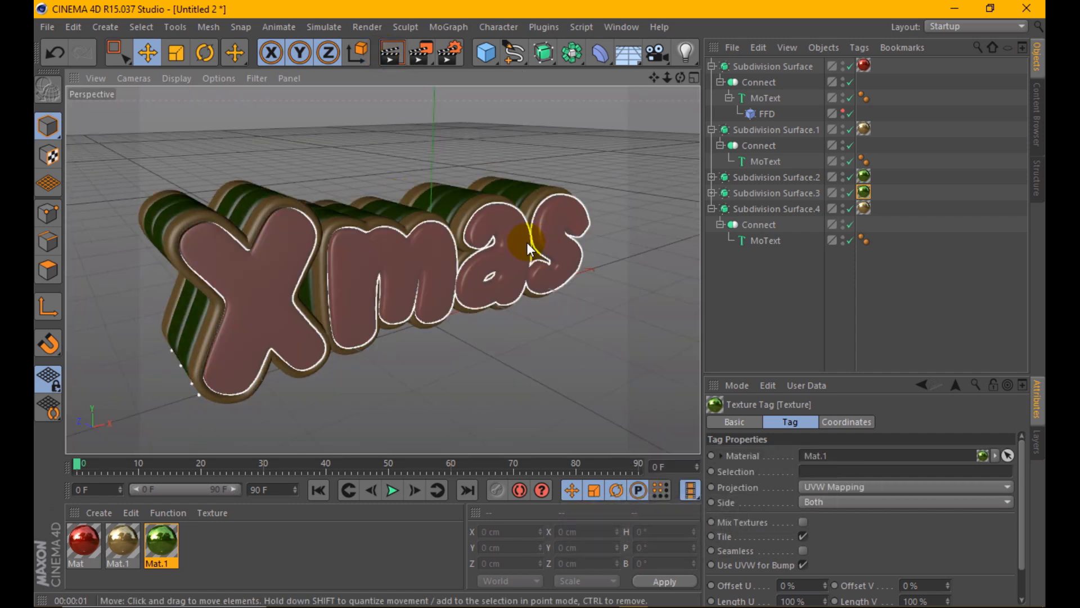
Step: Set the render output to the Film/Video preset PAL D1/DV Widescreen Square Pixel
{"action": "left_click", "coordinate": [446, 49]}
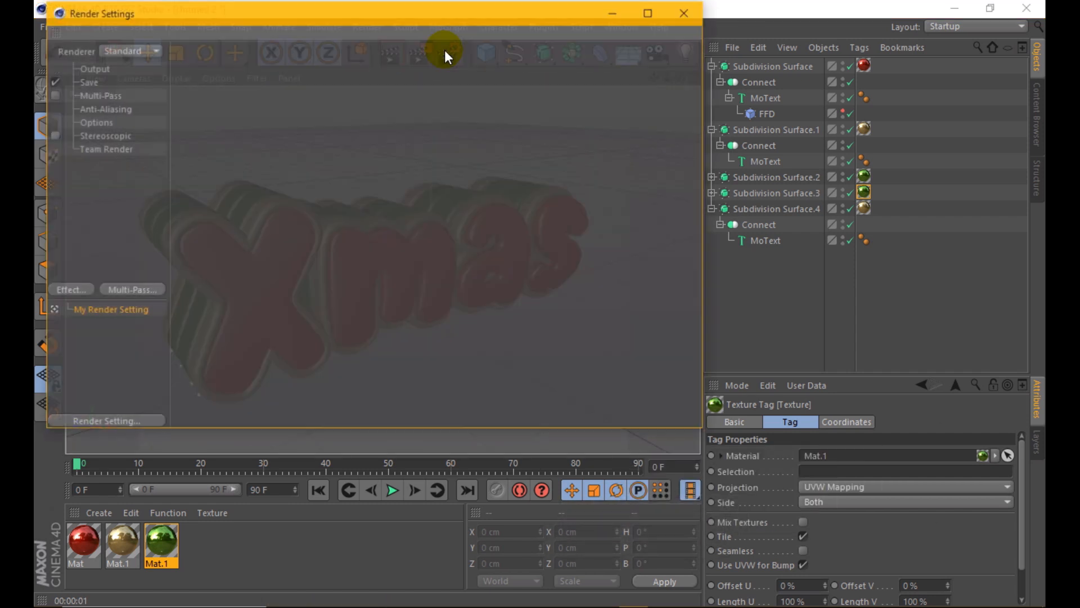
{"action": "left_click", "coordinate": [103, 69]}
{"action": "left_click", "coordinate": [192, 68]}
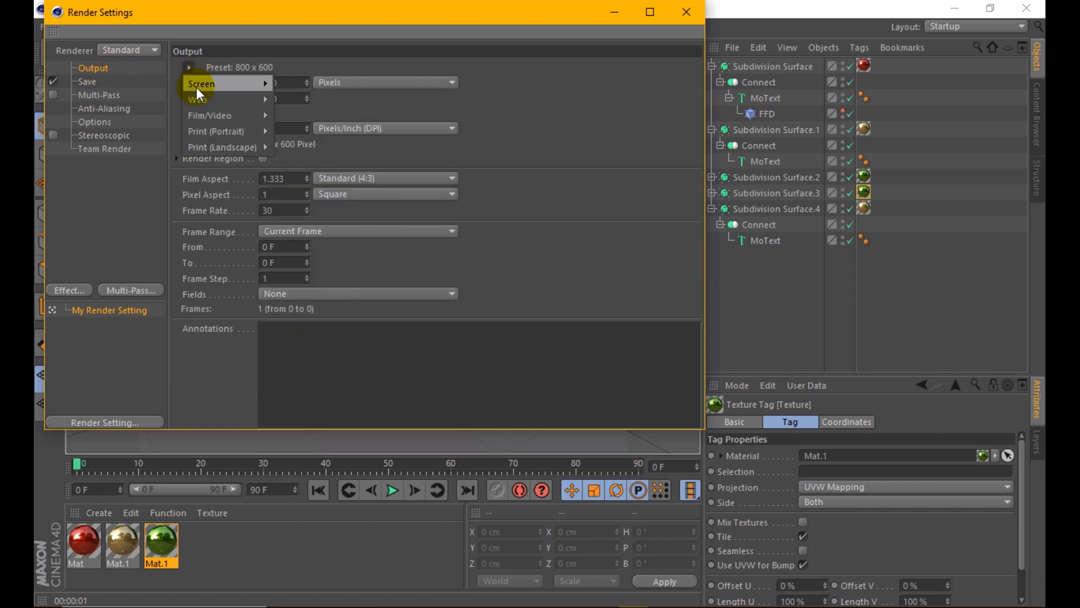
{"action": "mouse_move", "coordinate": [220, 115]}
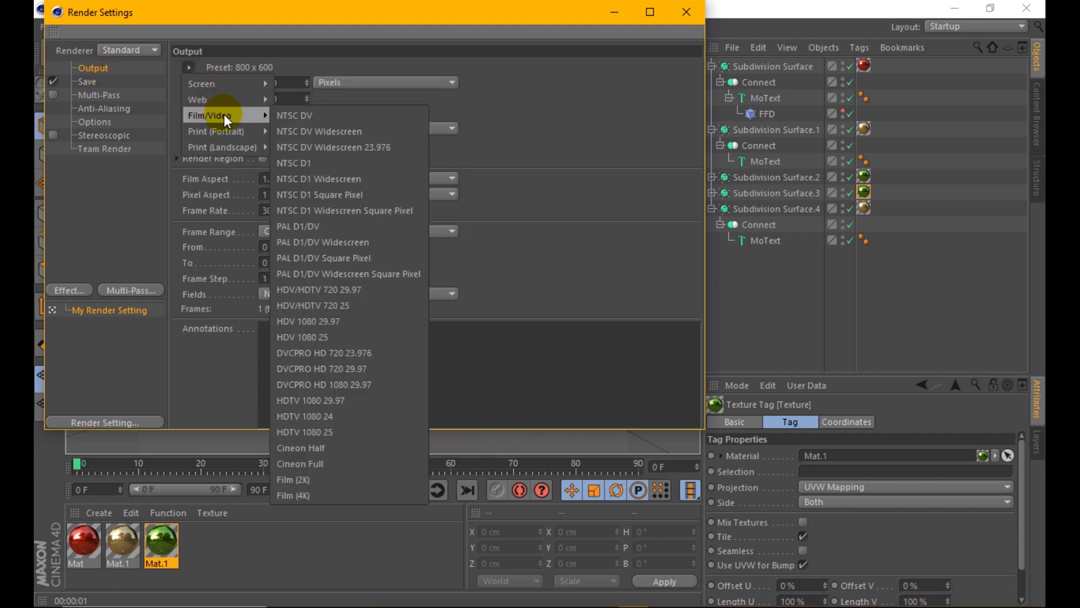
{"action": "left_click", "coordinate": [370, 269]}
Step: Set the render's anti-aliasing to Best
{"action": "left_click", "coordinate": [104, 108]}
{"action": "left_click", "coordinate": [320, 67]}
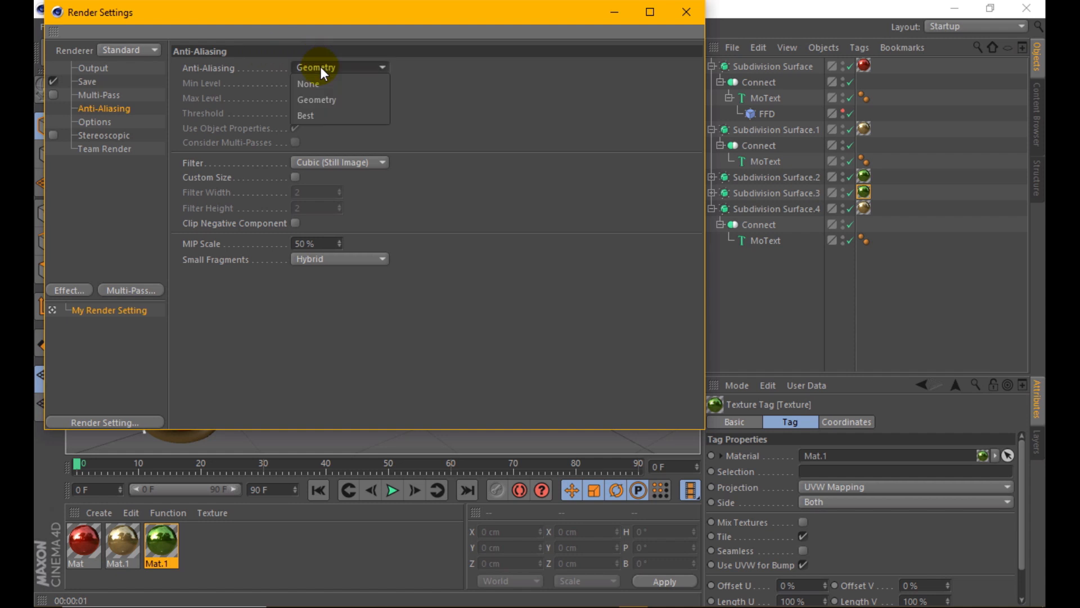
{"action": "left_click", "coordinate": [316, 114]}
Step: Set the render's save format to PNG with the alpha channel enabled, and close the render settings
{"action": "left_click", "coordinate": [95, 82]}
{"action": "left_click", "coordinate": [306, 111]}
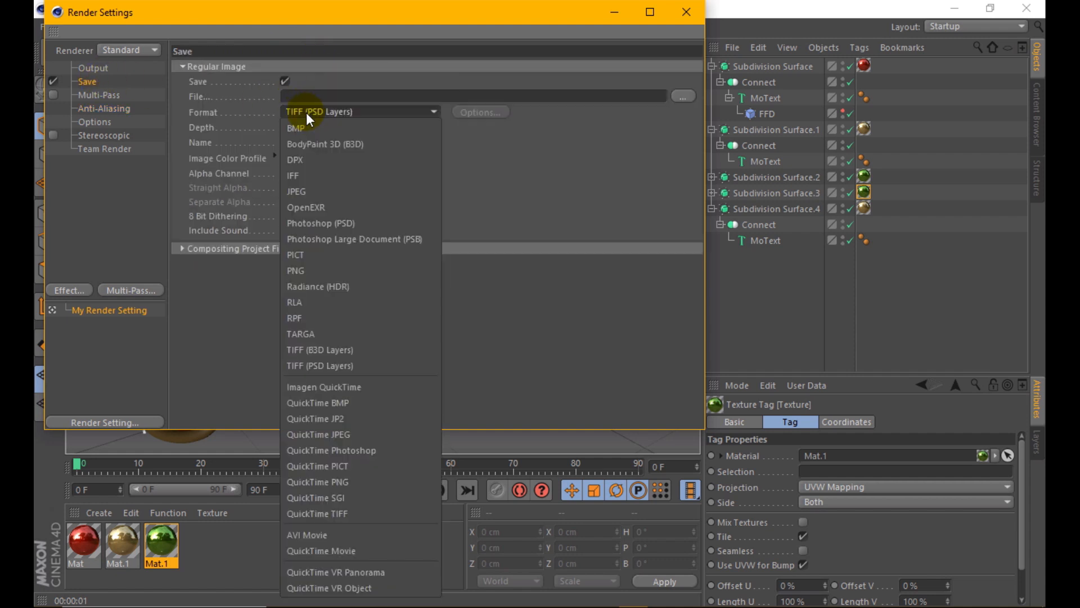
{"action": "left_click", "coordinate": [298, 271]}
{"action": "left_click", "coordinate": [292, 175]}
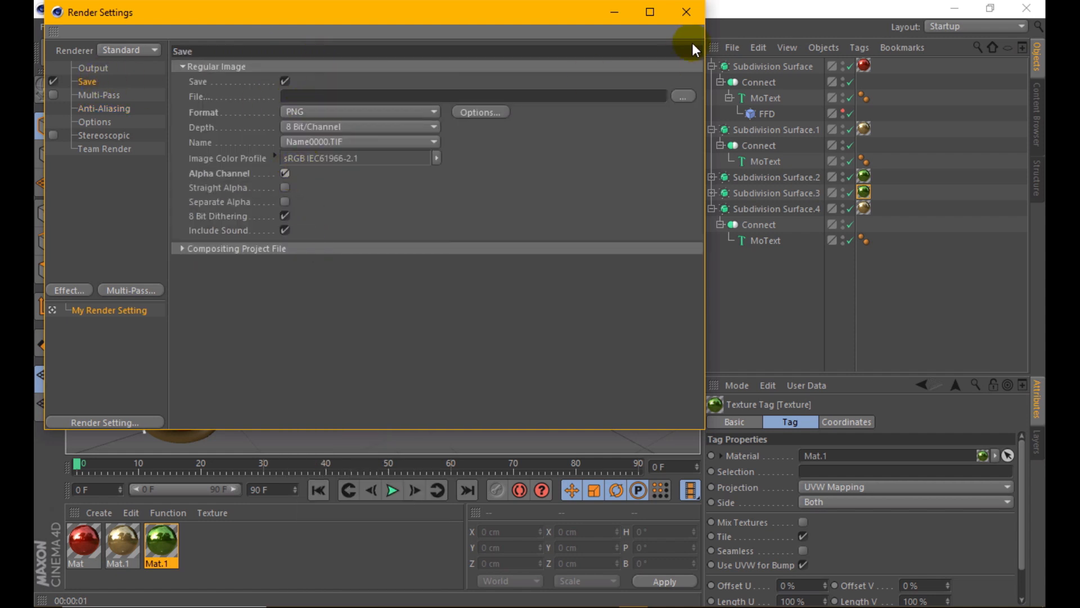
{"action": "left_click", "coordinate": [686, 12]}
{"action": "left_click", "coordinate": [448, 220]}
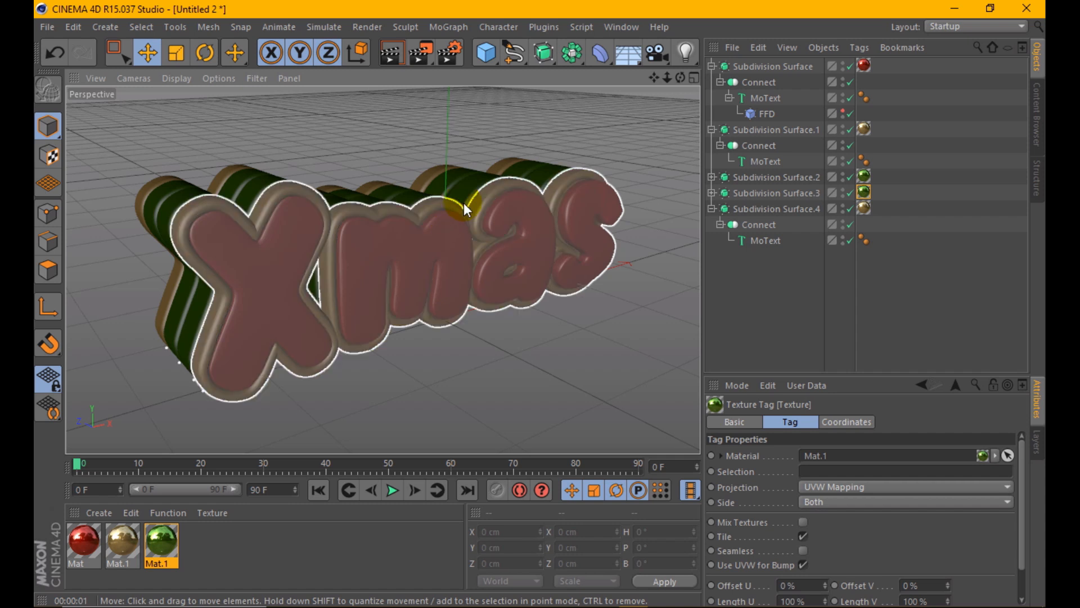
Step: Add a Sky object and give it a Compositing tag
{"action": "scroll", "coordinate": [451, 287], "scroll_direction": "down", "scroll_amount": 2}
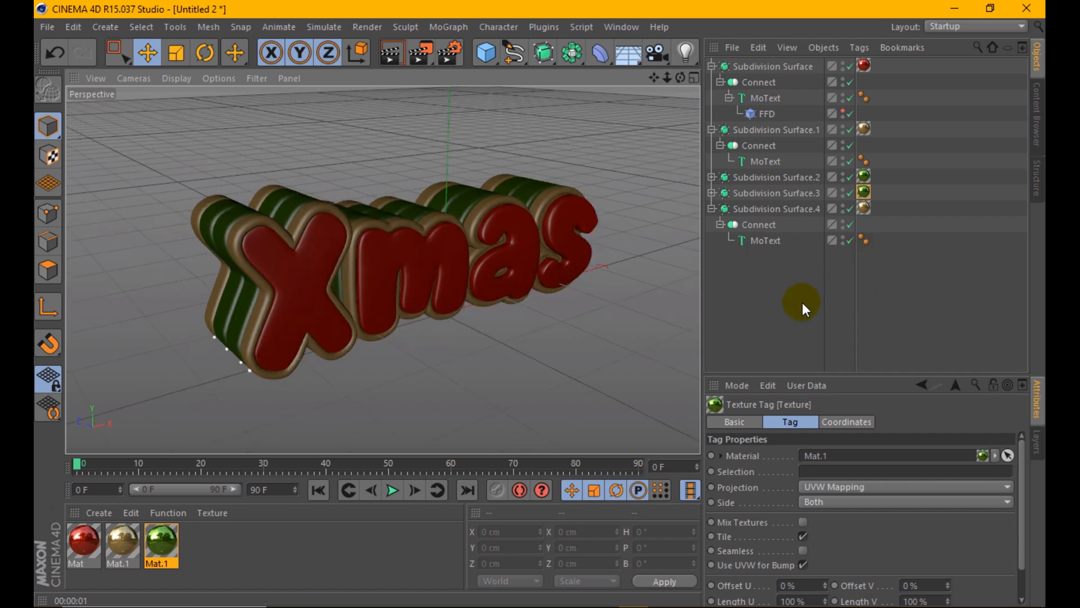
{"action": "left_click", "coordinate": [624, 53]}
{"action": "left_click", "coordinate": [682, 101]}
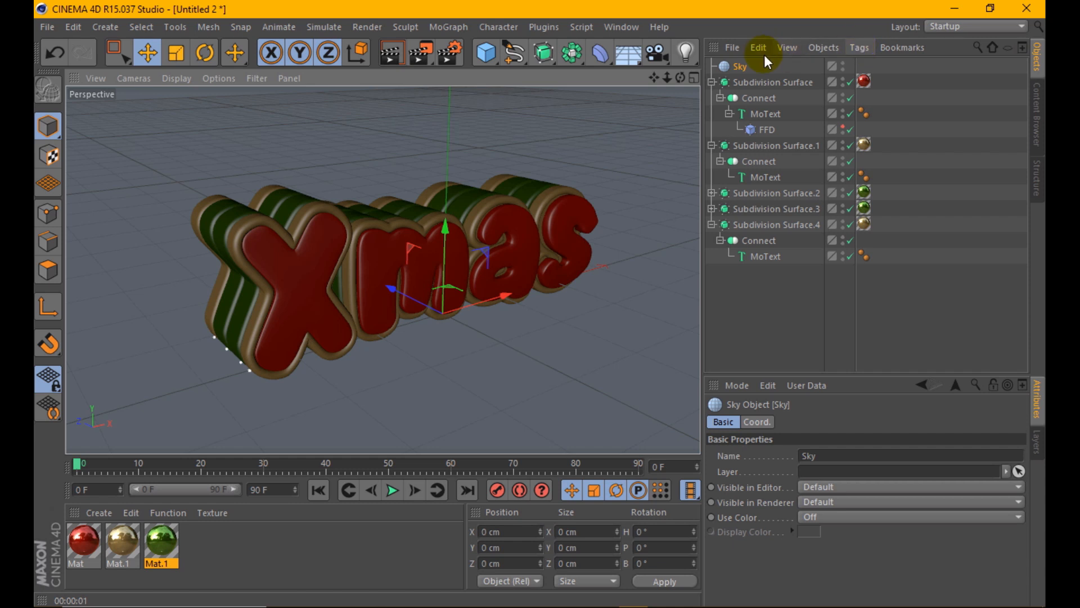
{"action": "left_click", "coordinate": [857, 48]}
{"action": "mouse_move", "coordinate": [872, 67]}
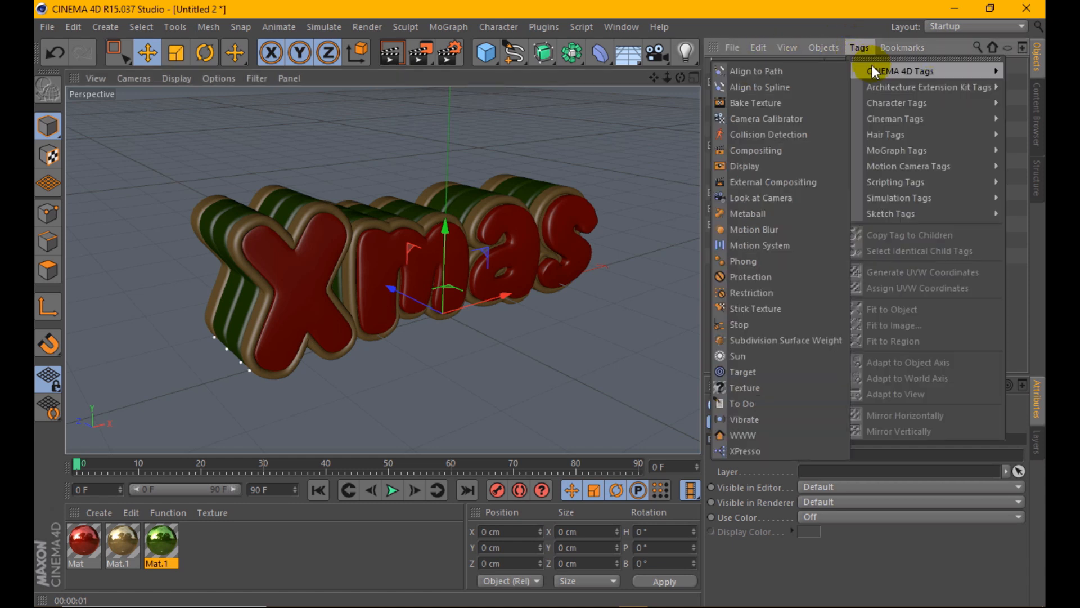
{"action": "left_click", "coordinate": [754, 151]}
{"action": "left_click", "coordinate": [795, 503]}
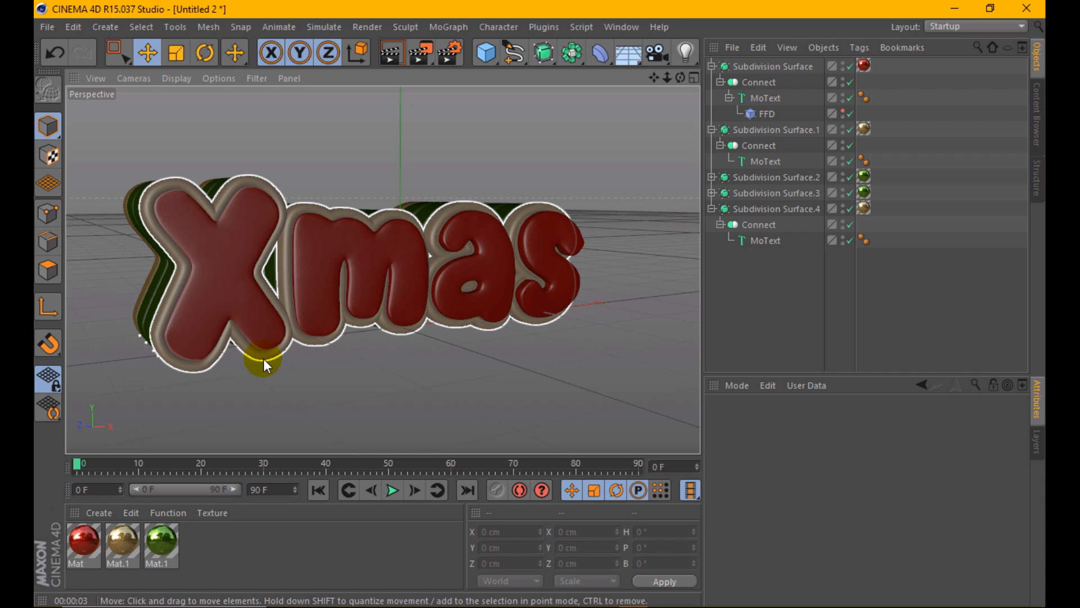
Step: Set the gold material's color to RGB 255, 193, 69, and open its reflection color for editing
{"action": "left_click", "coordinate": [264, 365]}
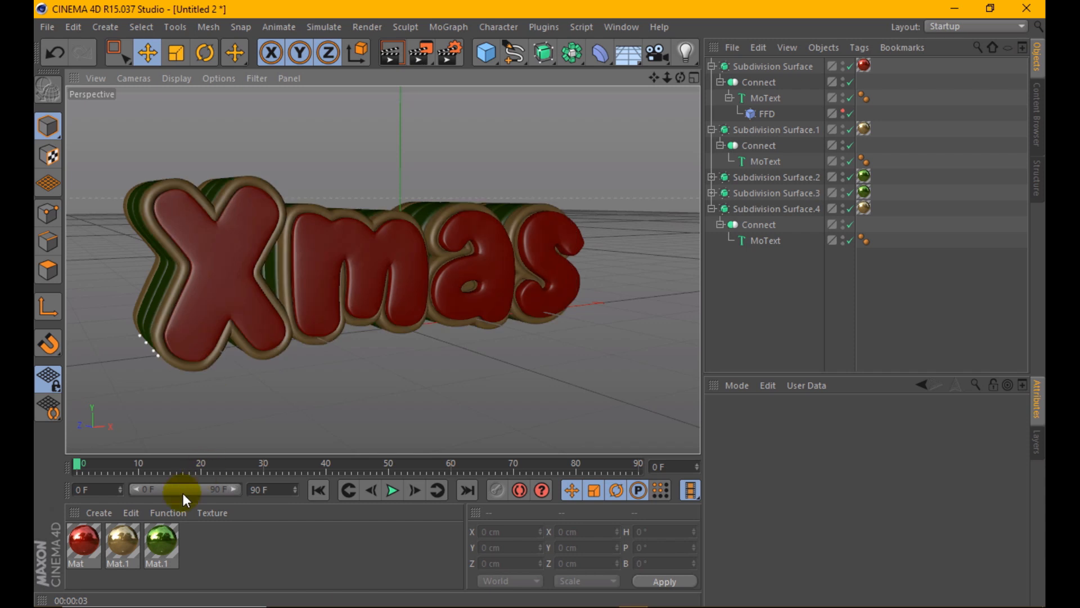
{"action": "double_click", "coordinate": [122, 540]}
{"action": "left_click", "coordinate": [313, 274]}
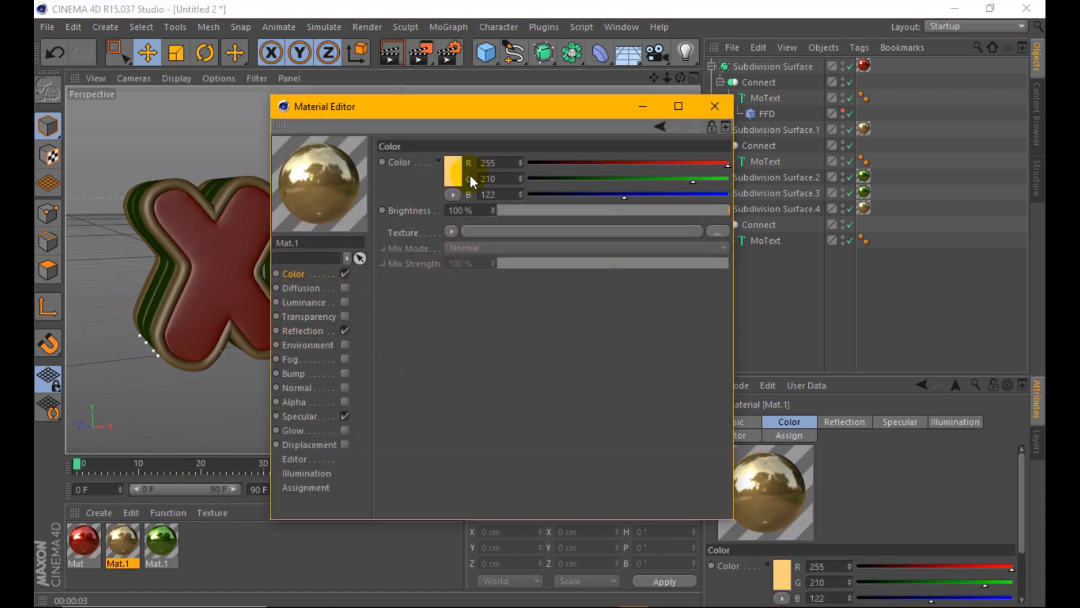
{"action": "left_click", "coordinate": [454, 171]}
{"action": "left_click", "coordinate": [421, 124]}
{"action": "left_click", "coordinate": [417, 243]}
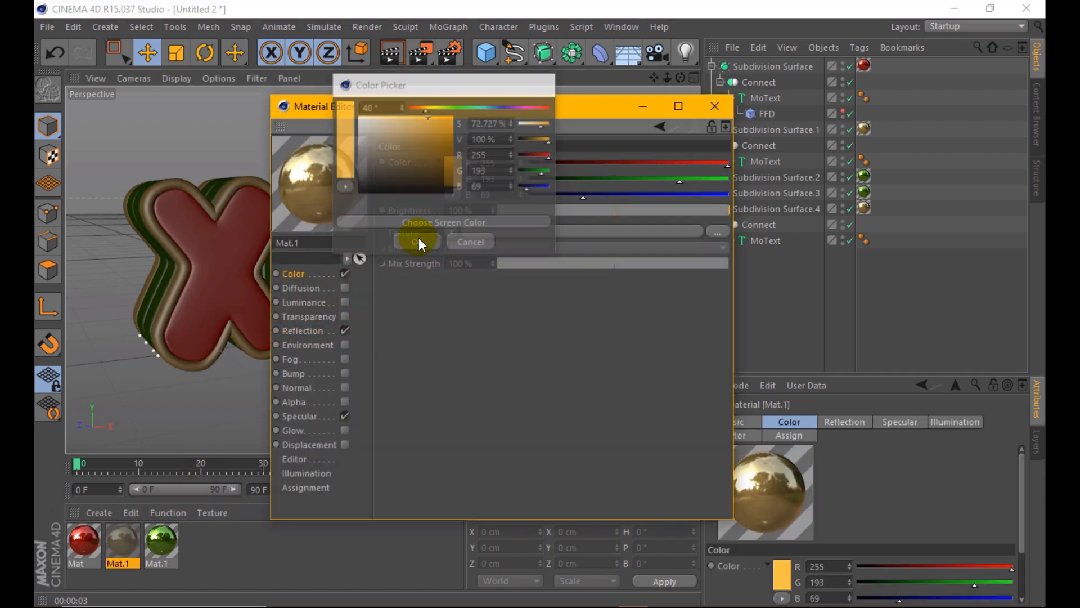
{"action": "left_click", "coordinate": [303, 331]}
{"action": "left_click", "coordinate": [454, 174]}
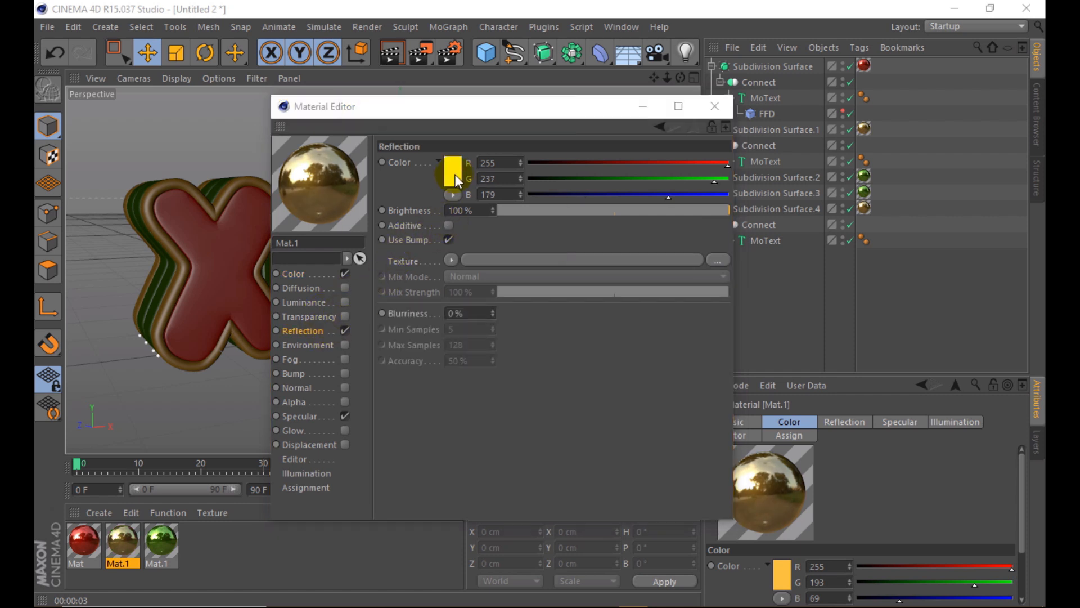
{"action": "left_click", "coordinate": [478, 249]}
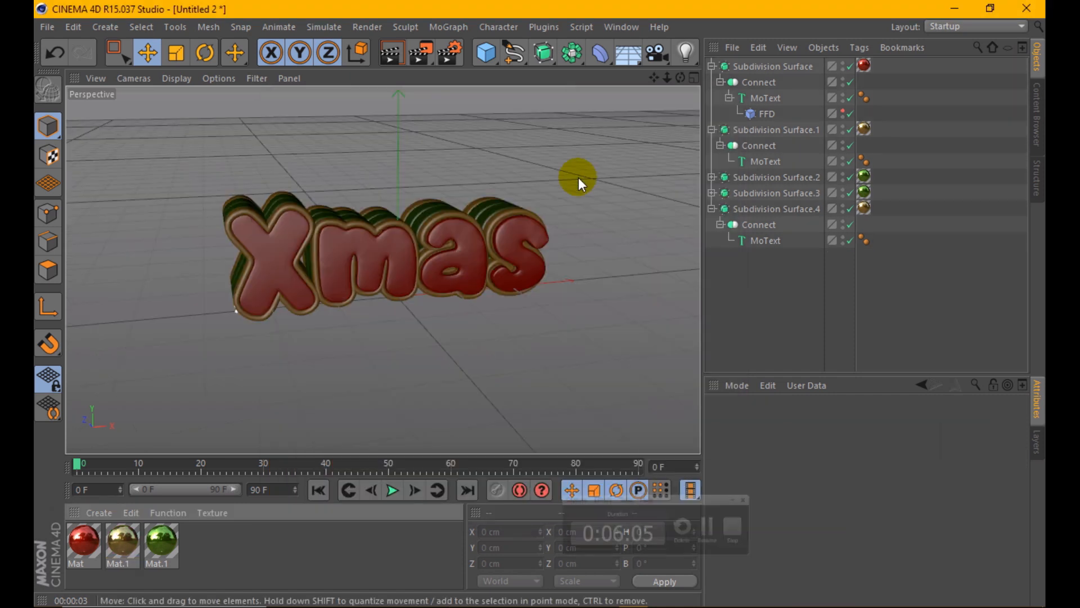
Step: Hide the Sky object in both the editor and the renderer
{"action": "scroll", "coordinate": [400, 220], "scroll_direction": "up", "scroll_amount": 3}
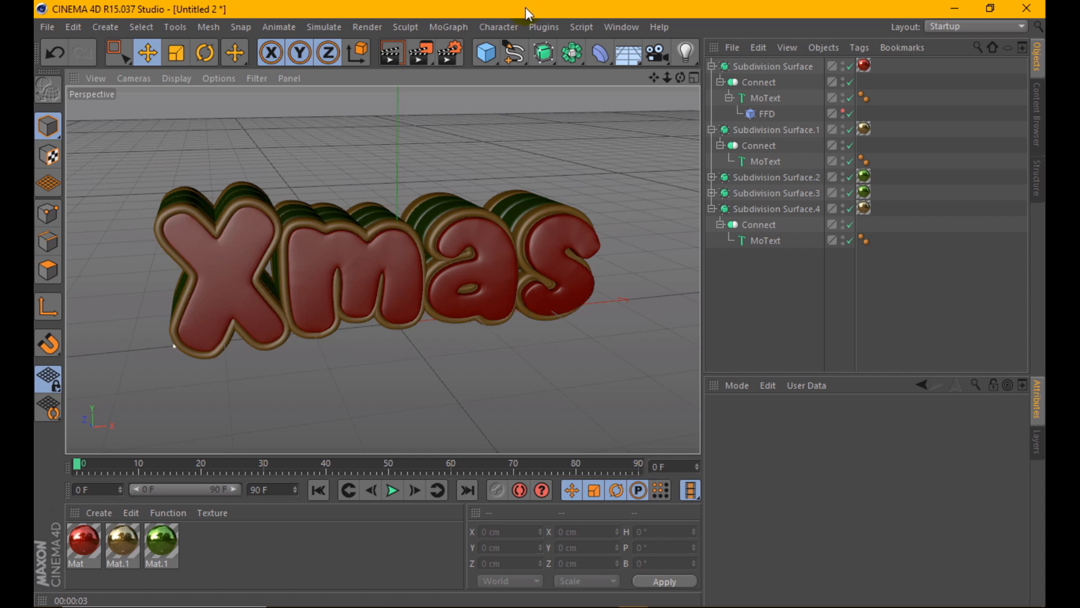
{"action": "left_click", "coordinate": [484, 51]}
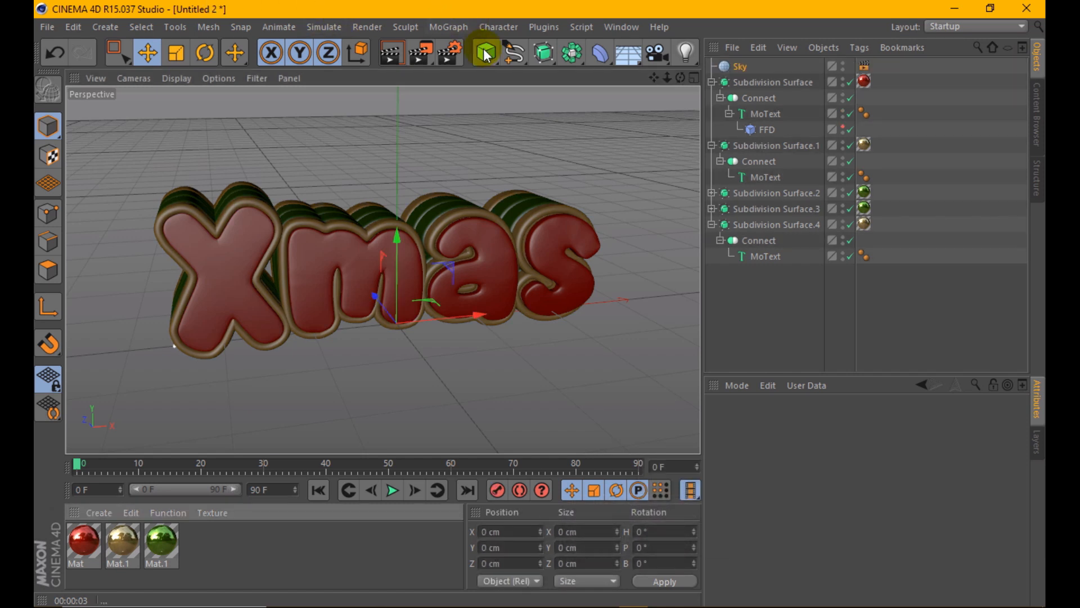
{"action": "left_click", "coordinate": [485, 52]}
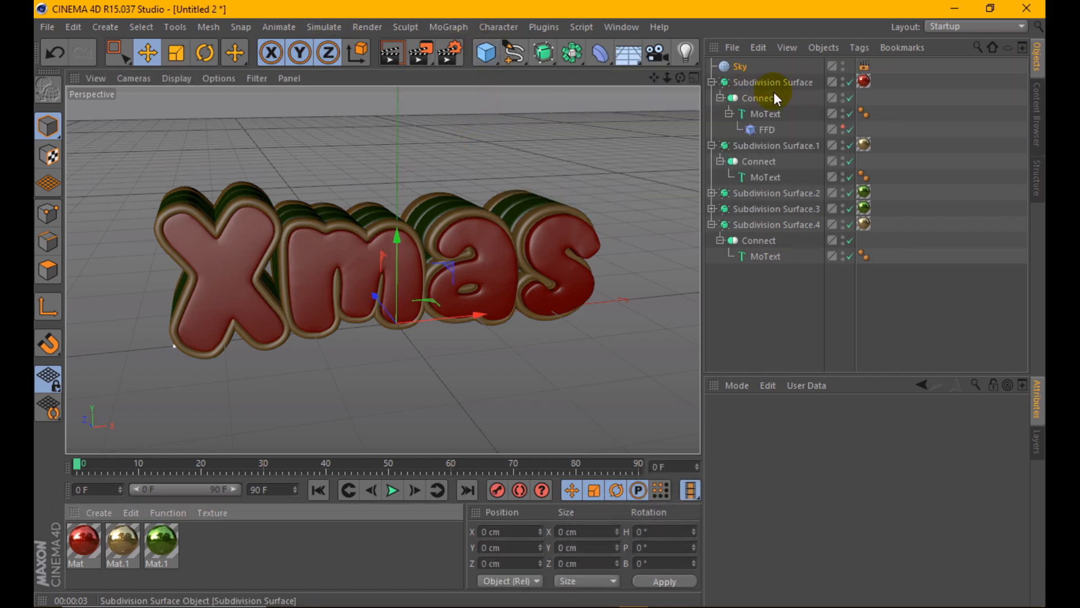
{"action": "left_click", "coordinate": [842, 69]}
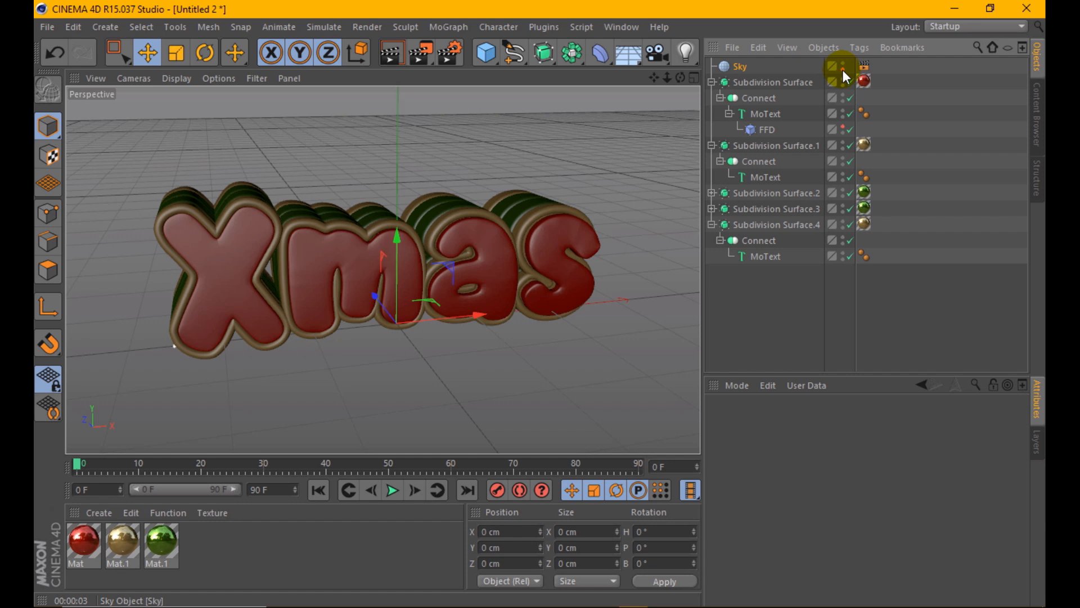
Step: Add a Plane object and raise it above the text to about Y 226 cm
{"action": "left_click", "coordinate": [485, 53]}
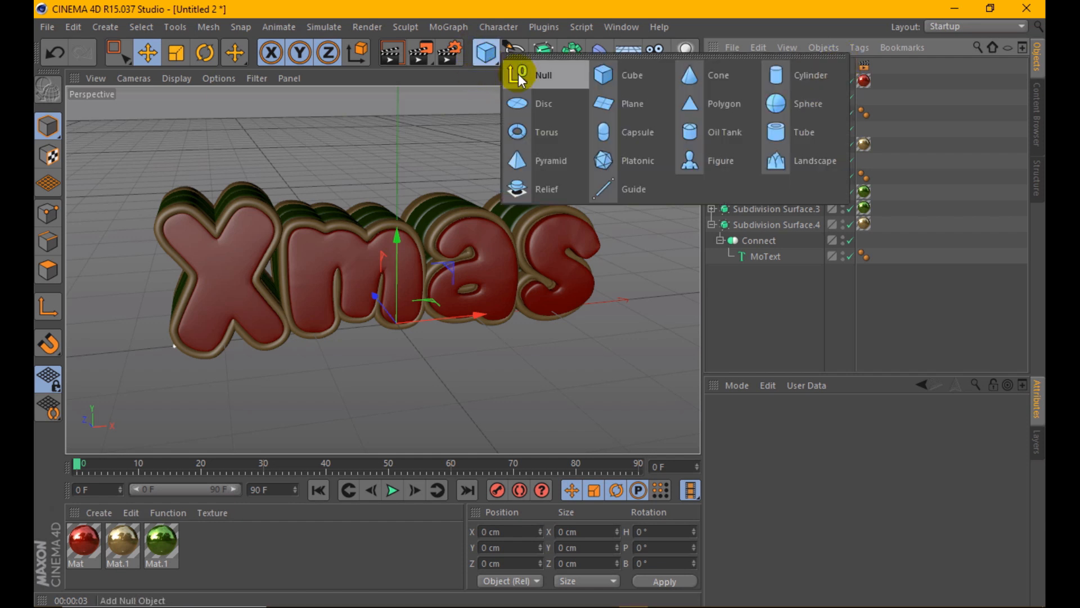
{"action": "left_click", "coordinate": [620, 101]}
{"action": "left_click_drag", "start_coordinate": [387, 245], "coordinate": [396, 108]}
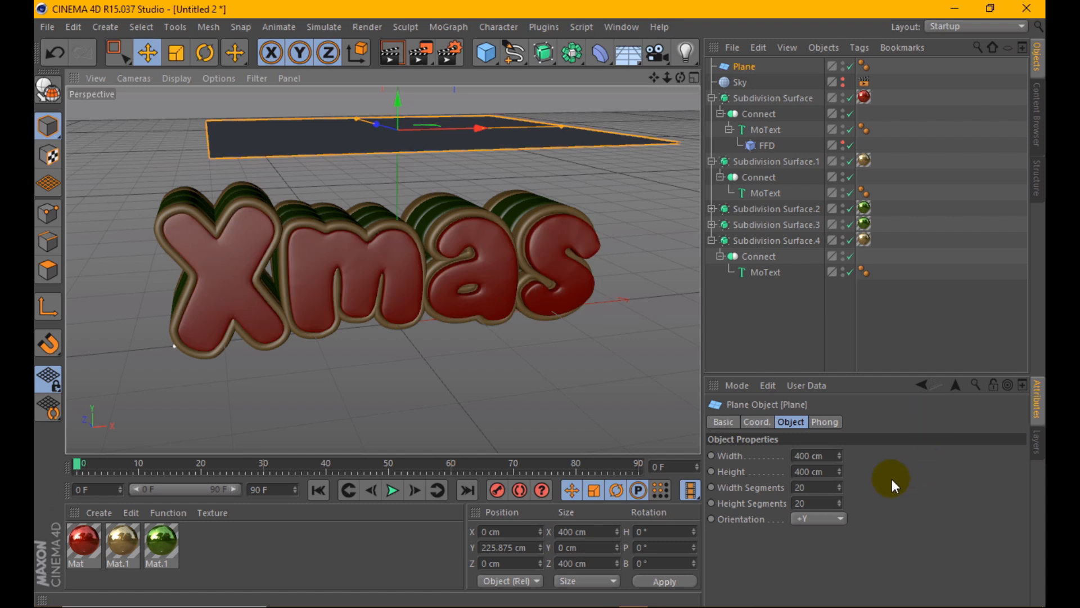
Step: Set the plane's width to 2000 cm and its height to 700 cm
{"action": "double_click", "coordinate": [837, 456]}
{"action": "type", "text": "2000"}
{"action": "key", "text": "Return"}
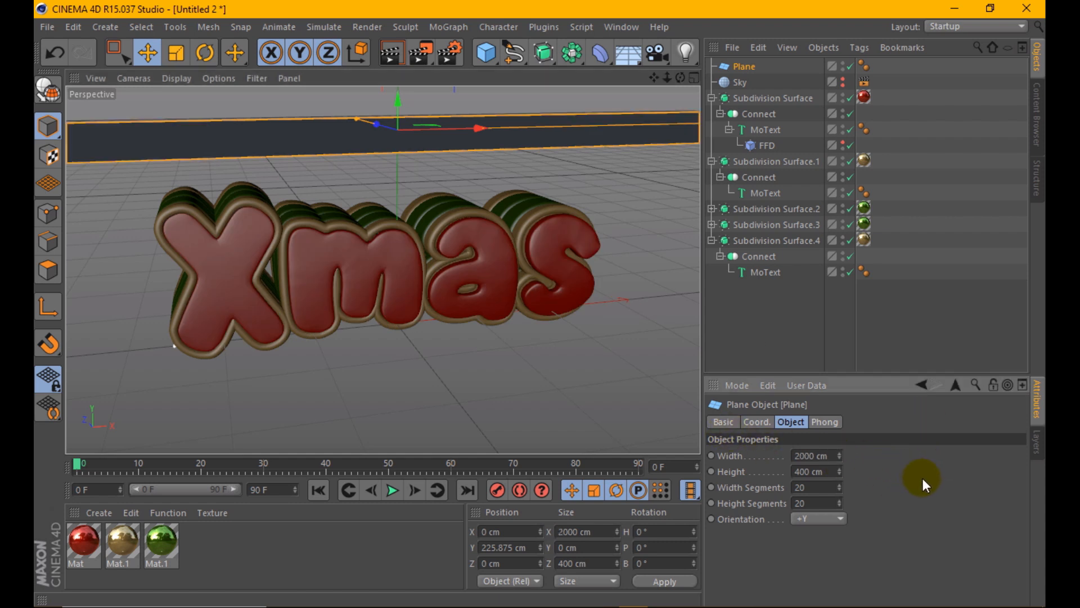
{"action": "double_click", "coordinate": [810, 472]}
{"action": "type", "text": "700"}
{"action": "key", "text": "Return"}
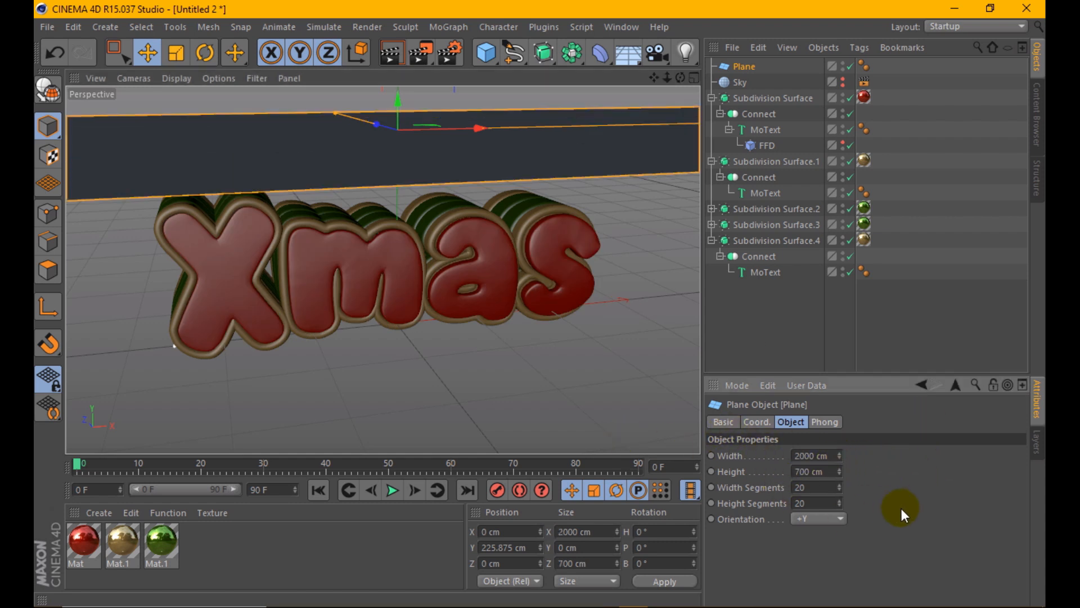
Step: Create a new material with Color and Specular disabled and white Luminance enabled, and close the Material Editor
{"action": "left_click_drag", "start_coordinate": [679, 77], "coordinate": [664, 90]}
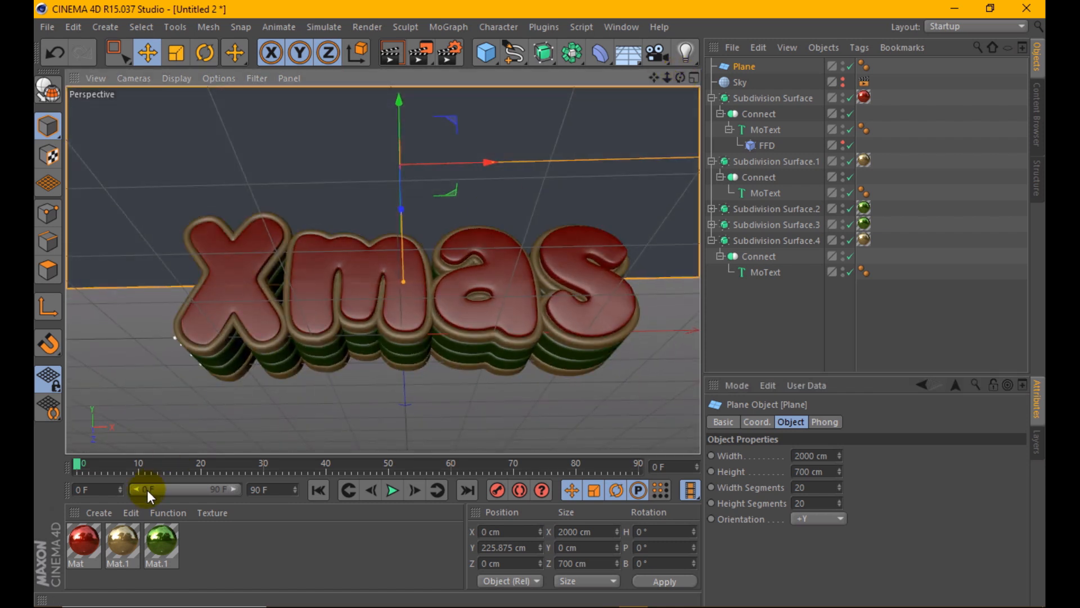
{"action": "left_click", "coordinate": [130, 514]}
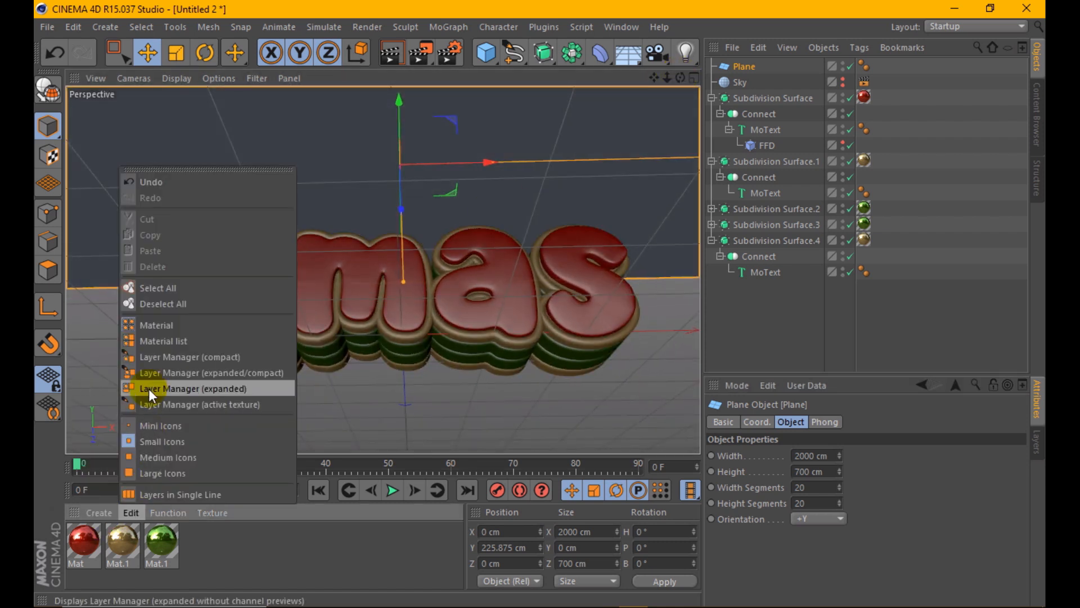
{"action": "mouse_move", "coordinate": [105, 516]}
{"action": "left_click", "coordinate": [129, 377]}
{"action": "double_click", "coordinate": [83, 540]}
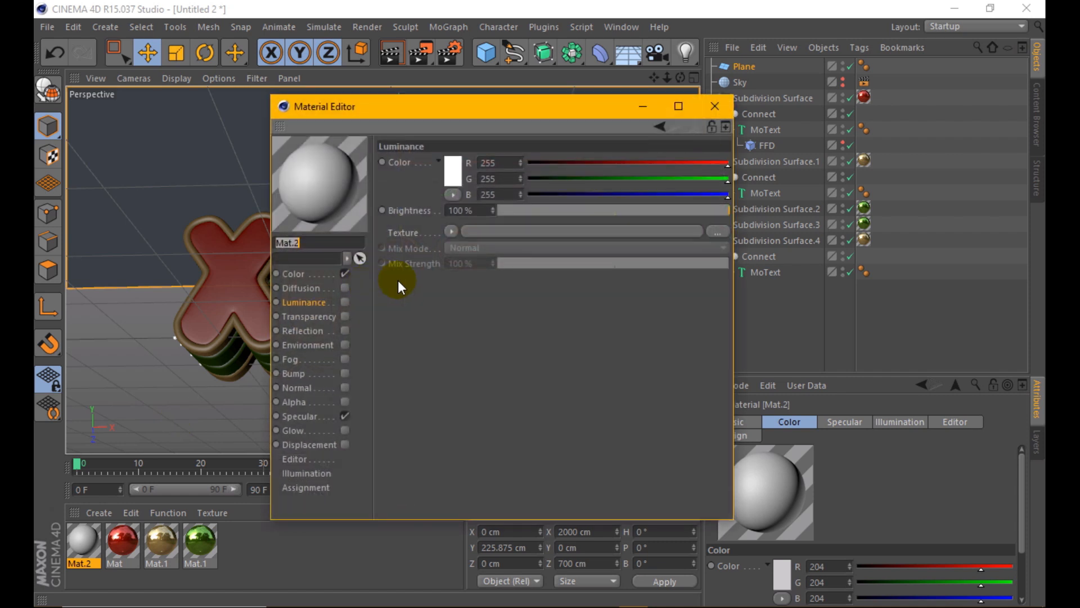
{"action": "left_click", "coordinate": [345, 273]}
{"action": "left_click", "coordinate": [345, 416]}
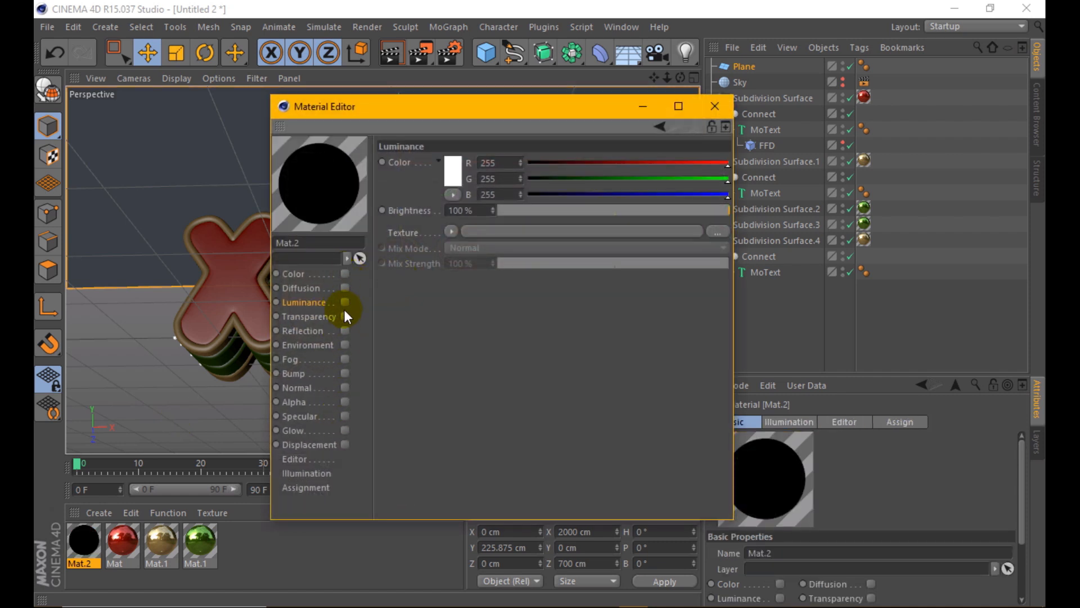
{"action": "left_click", "coordinate": [345, 302]}
{"action": "left_click", "coordinate": [708, 112]}
Step: Apply the white luminance material to the plane above the text, and render a preview of the view
{"action": "left_click_drag", "start_coordinate": [84, 539], "coordinate": [782, 69]}
{"action": "left_click", "coordinate": [393, 53]}
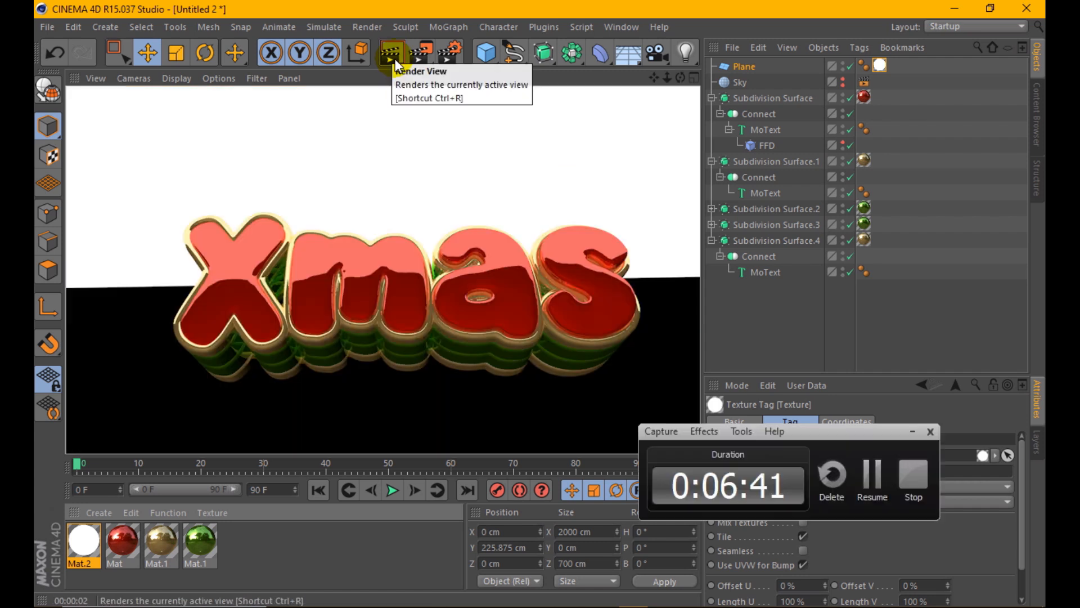
Step: Duplicate the plane and move the copy below the text to about Y -181 cm and Z 399 cm
{"action": "scroll", "coordinate": [345, 264], "scroll_direction": "down", "scroll_amount": 7}
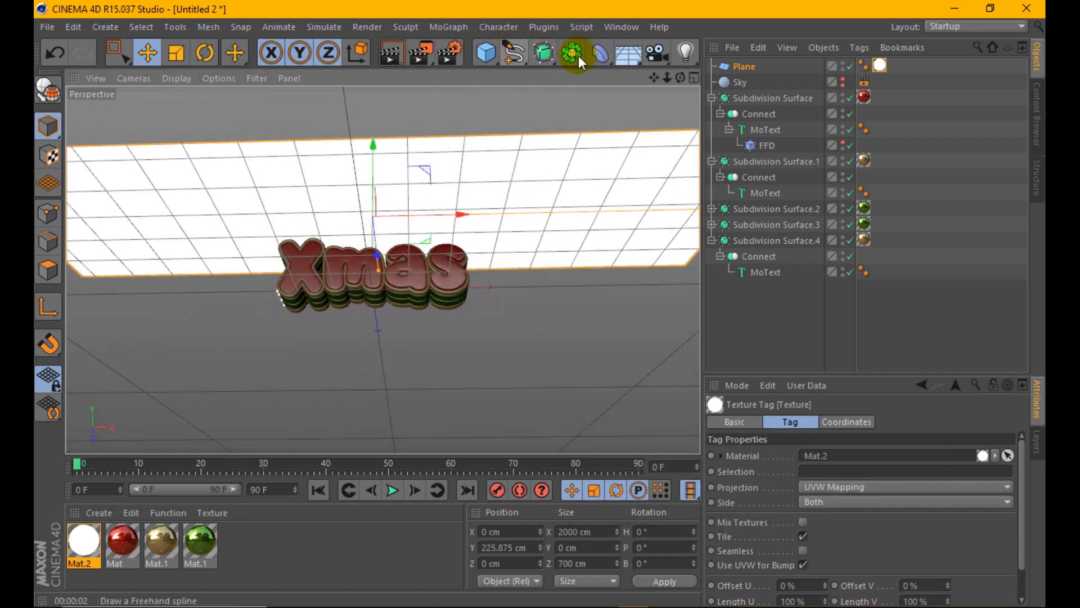
{"action": "left_click_drag", "start_coordinate": [748, 67], "coordinate": [745, 76], "text": "ctrl"}
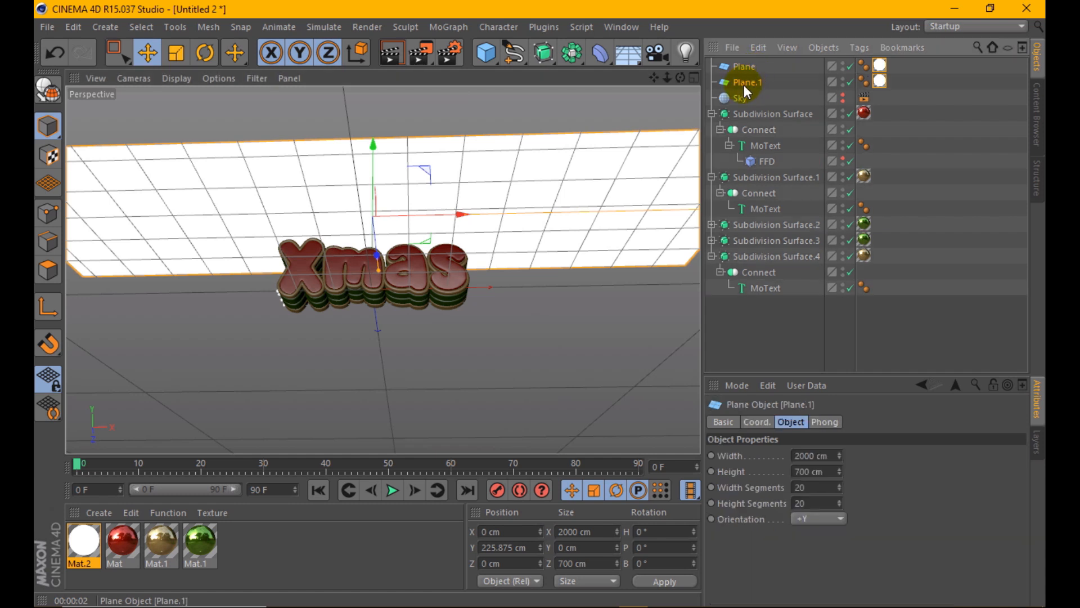
{"action": "left_click_drag", "start_coordinate": [374, 169], "coordinate": [376, 374]}
{"action": "left_click_drag", "start_coordinate": [397, 400], "coordinate": [369, 345]}
Step: Render a preview of the text with both luminous planes reflected in it
{"action": "scroll", "coordinate": [341, 288], "scroll_direction": "up", "scroll_amount": 3}
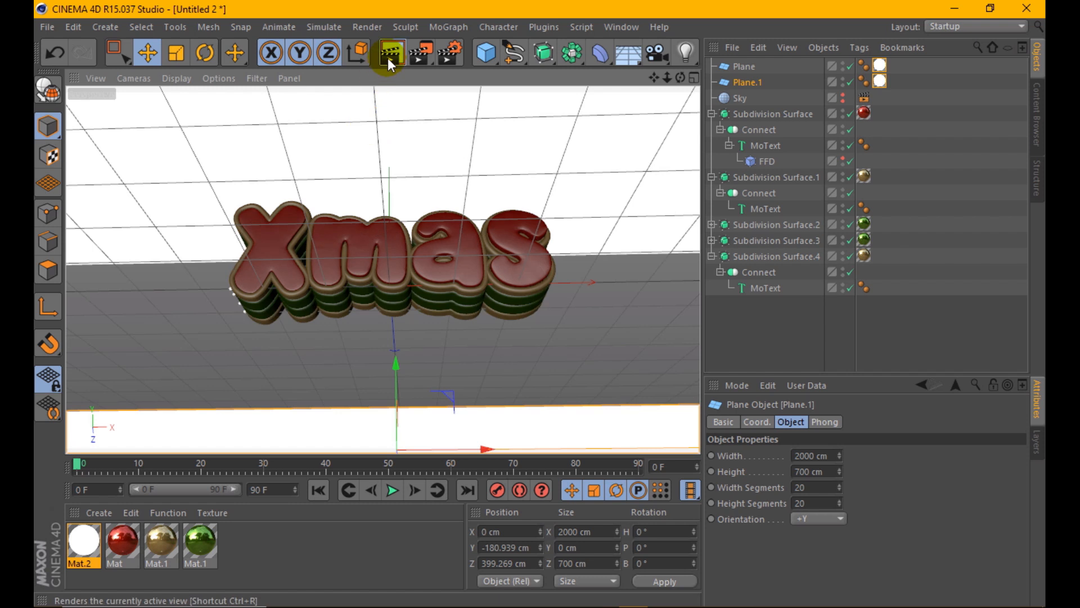
{"action": "left_click", "coordinate": [388, 56]}
{"action": "left_click", "coordinate": [417, 155]}
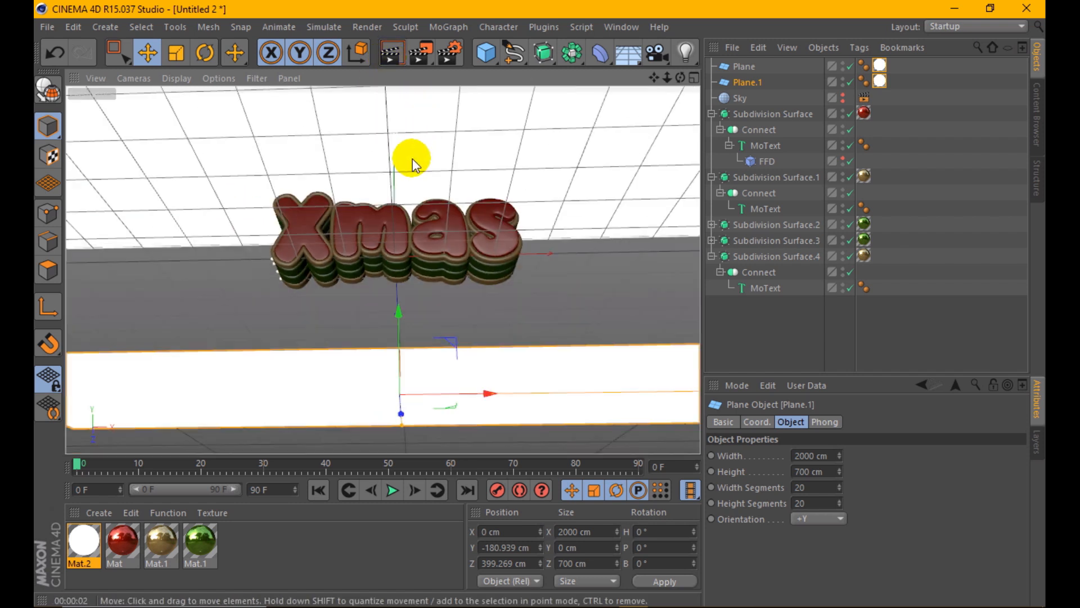
Step: Reduce the lower plane's width to 1029 cm and lower it to about Y -292 cm
{"action": "scroll", "coordinate": [416, 158], "scroll_direction": "down", "scroll_amount": 4}
{"action": "mouse_move", "coordinate": [838, 456]}
{"action": "left_mouse_down"}
{"action": "mouse_move", "coordinate": [839, 499]}
{"action": "mouse_move", "coordinate": [843, 458]}
{"action": "left_mouse_up"}
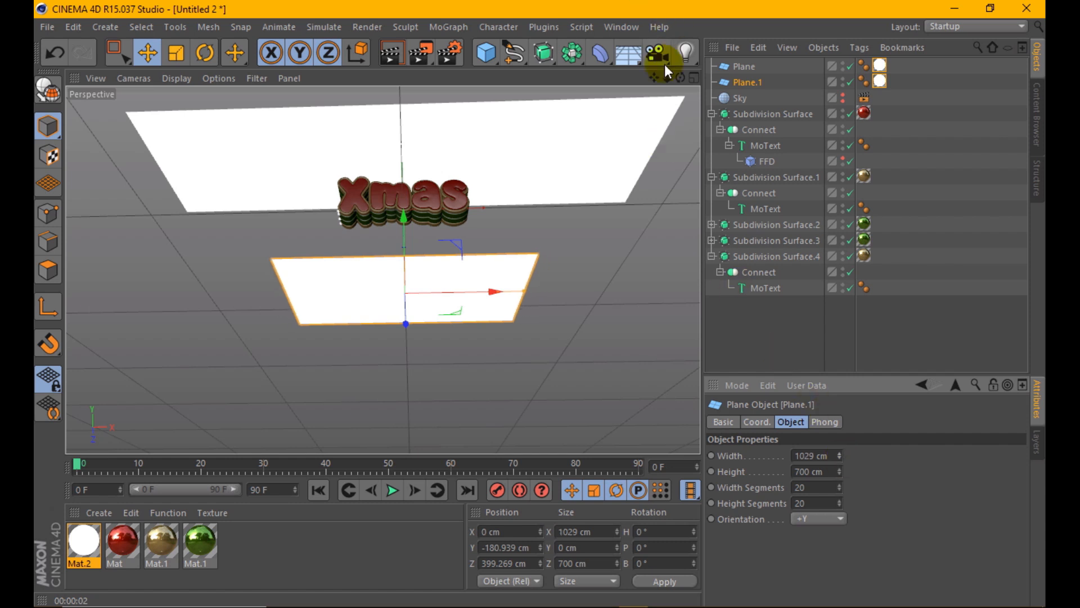
{"action": "left_click_drag", "start_coordinate": [681, 78], "coordinate": [472, 169]}
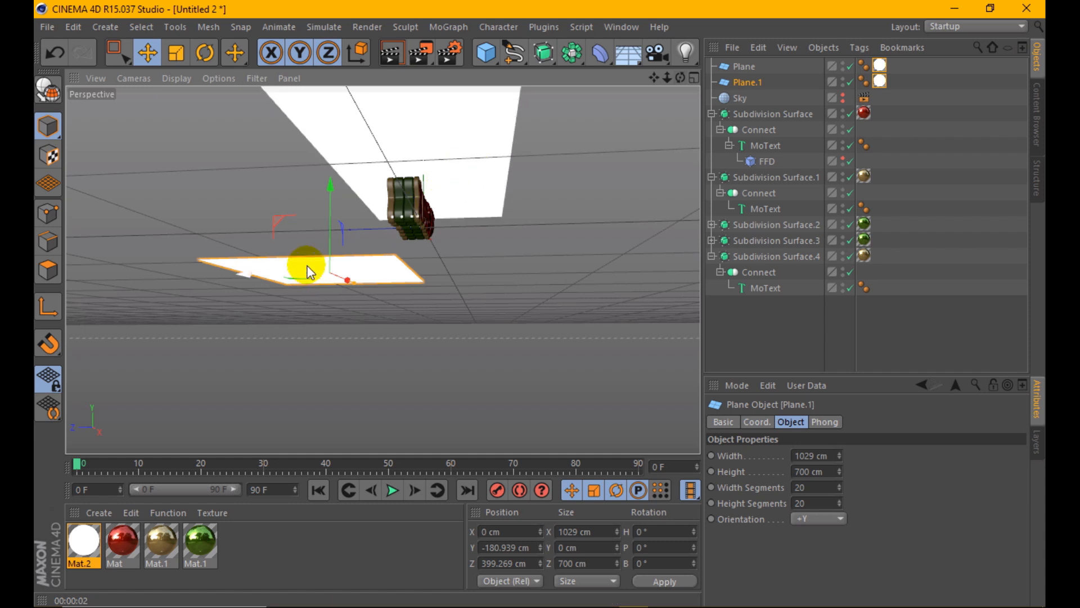
{"action": "left_click_drag", "start_coordinate": [331, 221], "coordinate": [329, 260]}
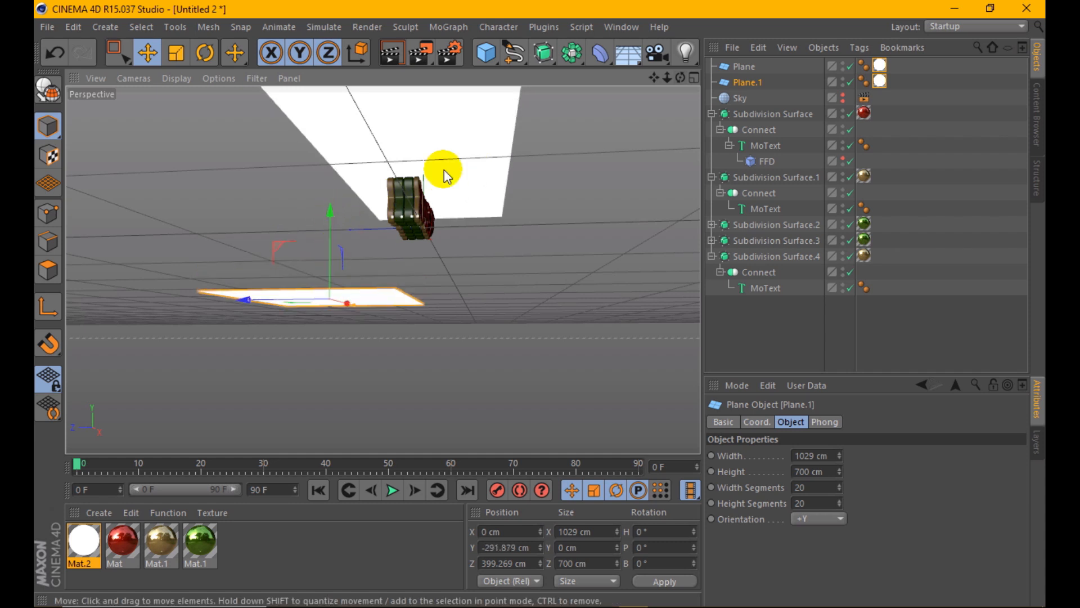
Step: Render a preview of the text from the front to check the lower plane's reflections
{"action": "left_click_drag", "start_coordinate": [677, 78], "coordinate": [473, 179]}
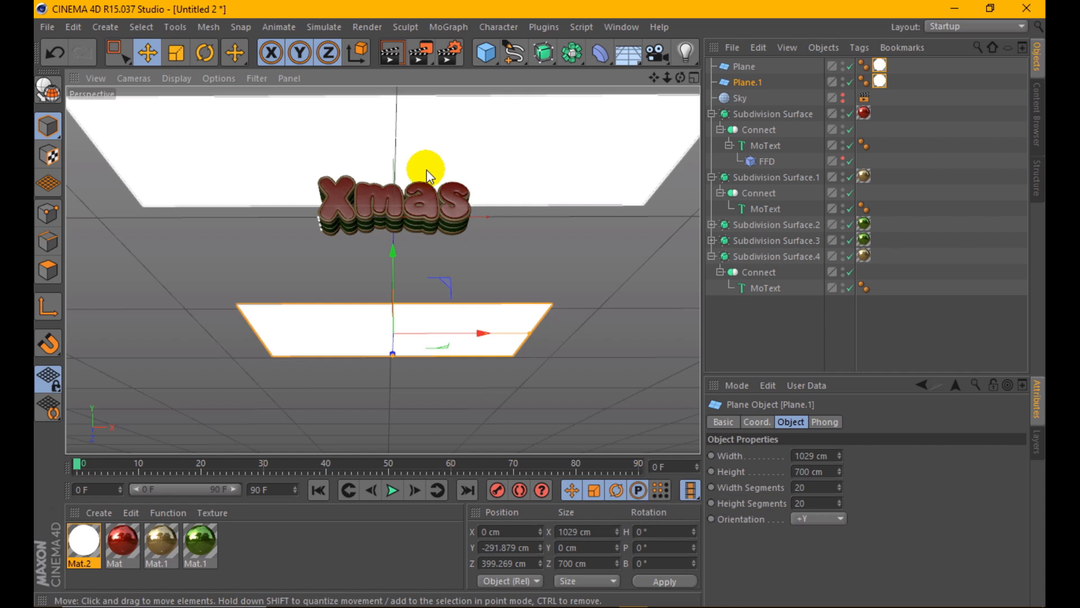
{"action": "scroll", "coordinate": [420, 161], "scroll_direction": "up", "scroll_amount": 5}
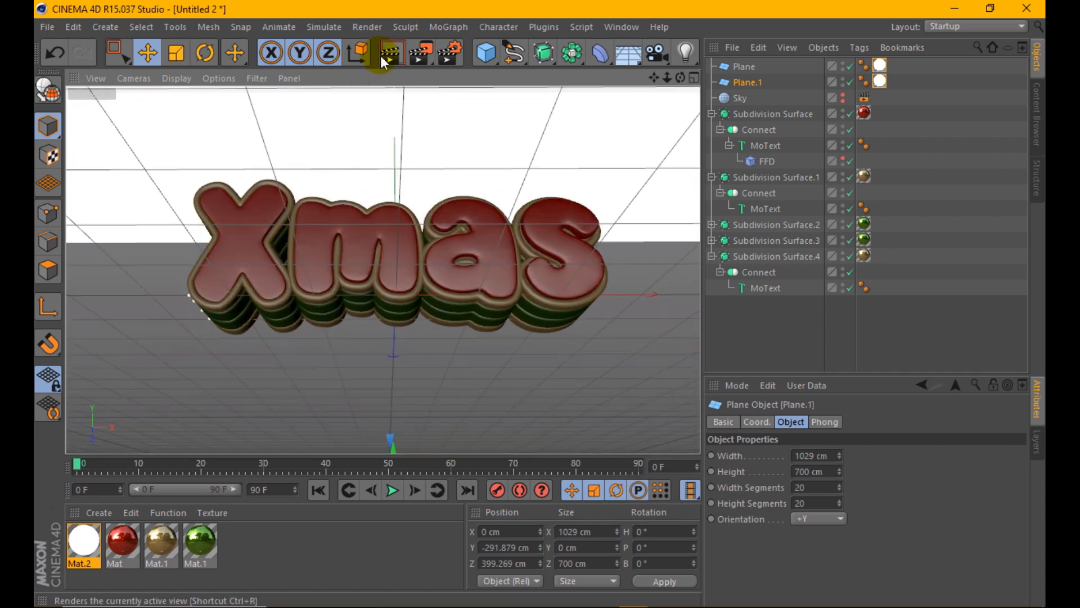
{"action": "left_click", "coordinate": [382, 56]}
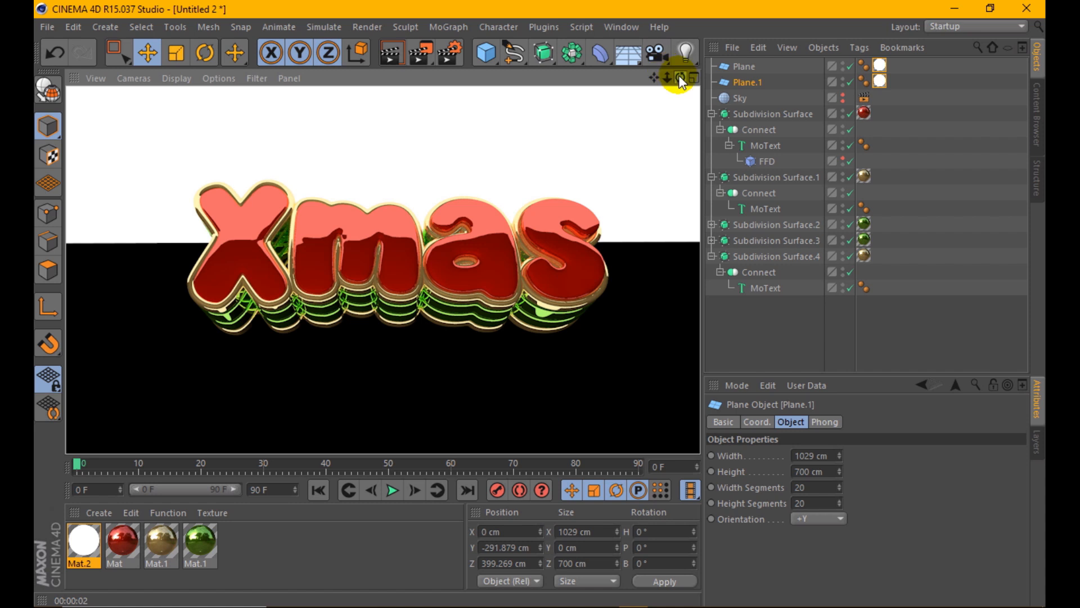
Step: Raise the lower plane and shift it along Z, to about Y -226 cm and Z 309 cm
{"action": "left_click", "coordinate": [336, 227]}
{"action": "right_click_drag", "start_coordinate": [335, 227], "coordinate": [338, 234], "text": "alt"}
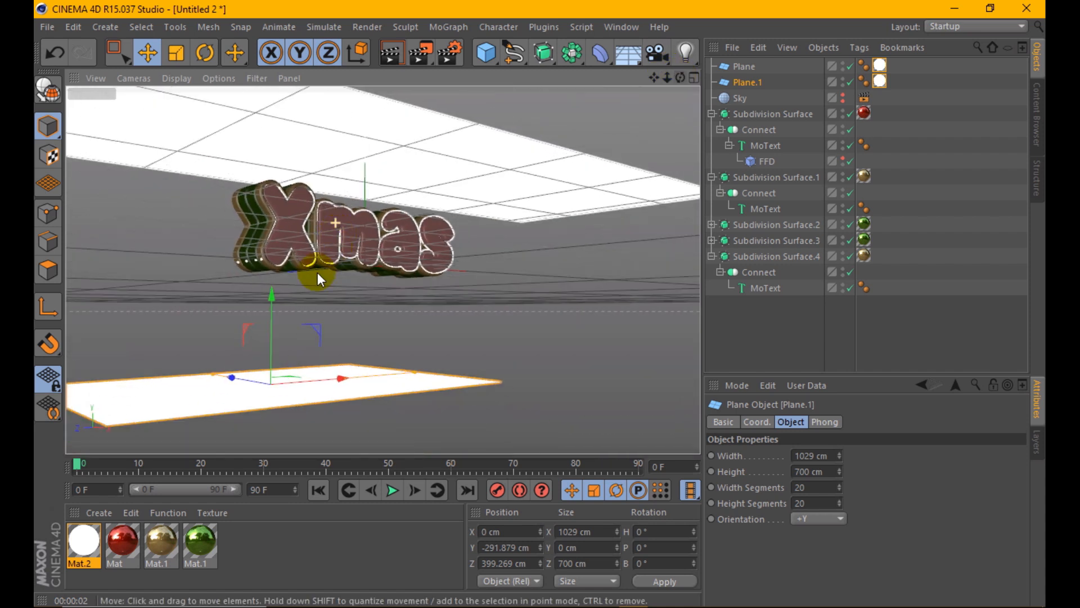
{"action": "left_click_drag", "start_coordinate": [274, 333], "coordinate": [268, 304]}
{"action": "left_click_drag", "start_coordinate": [249, 362], "coordinate": [270, 361]}
{"action": "left_click_drag", "start_coordinate": [680, 77], "coordinate": [673, 116]}
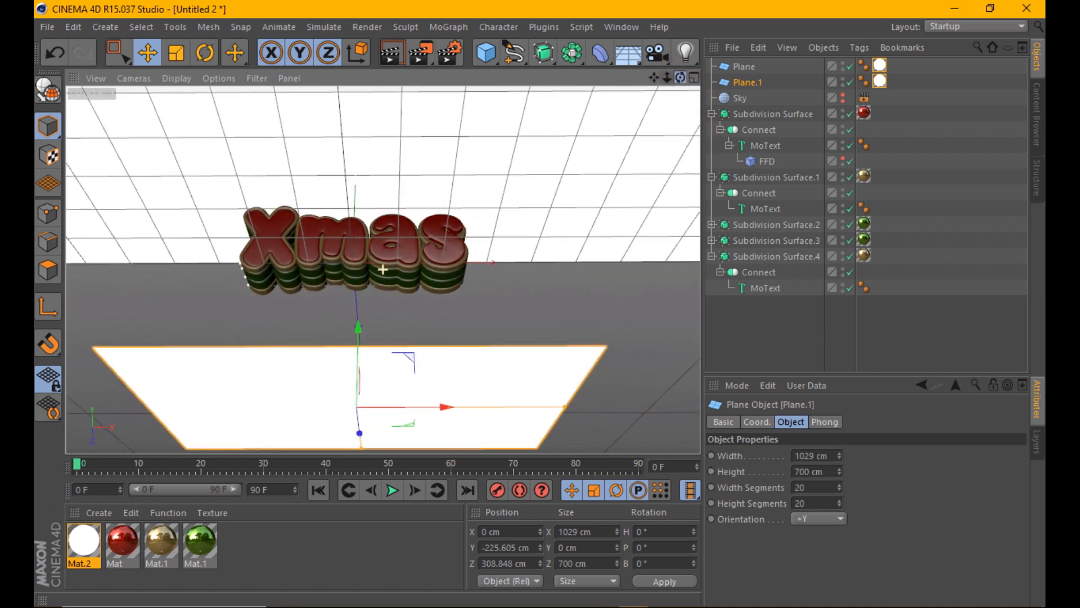
{"action": "right_click_drag", "start_coordinate": [318, 214], "coordinate": [316, 232], "text": "alt"}
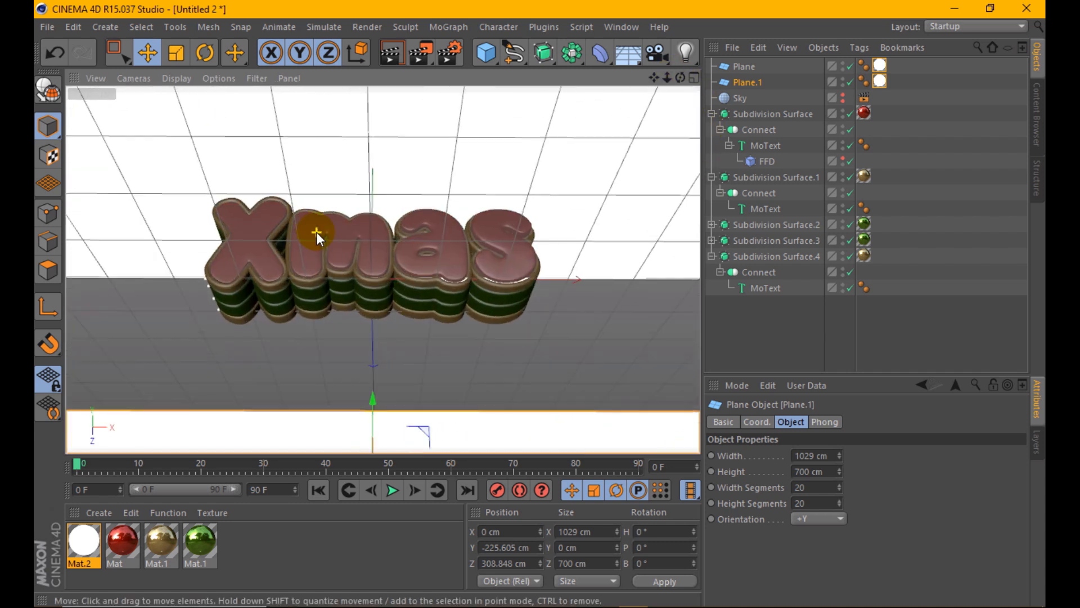
Step: Render previews of the text from the front at slightly different angles to check both planes' reflections
{"action": "key", "text": "ctrl+r"}
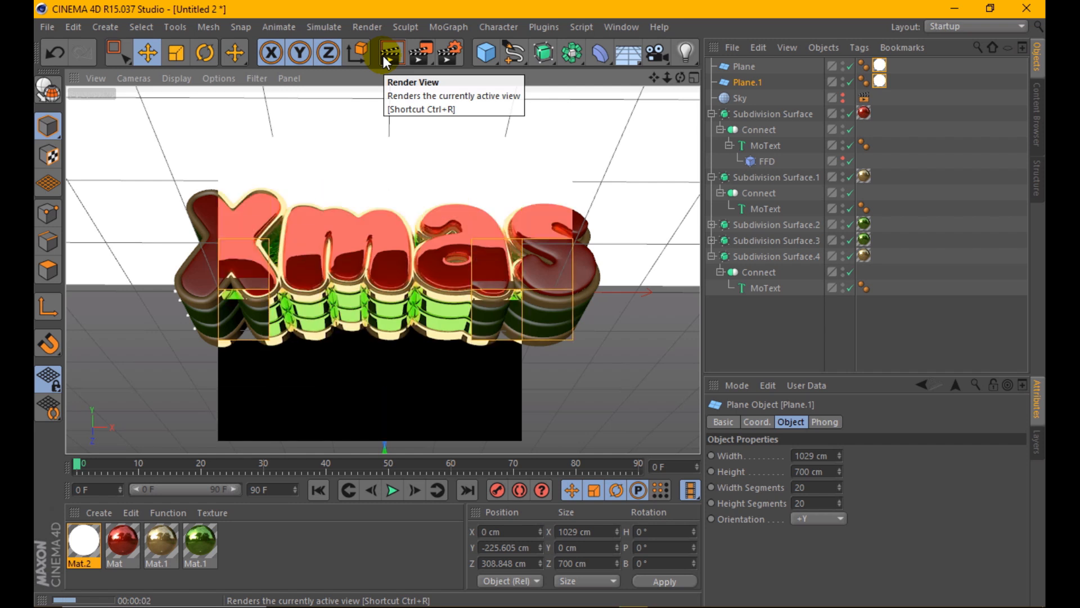
{"action": "left_click_drag", "start_coordinate": [682, 78], "coordinate": [695, 85]}
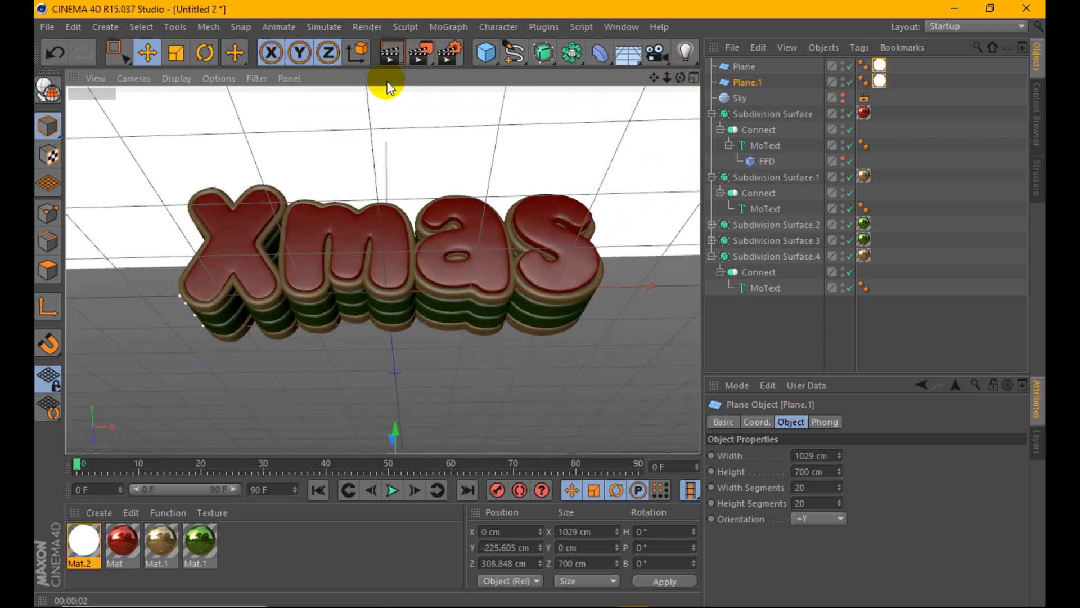
{"action": "left_click", "coordinate": [398, 52]}
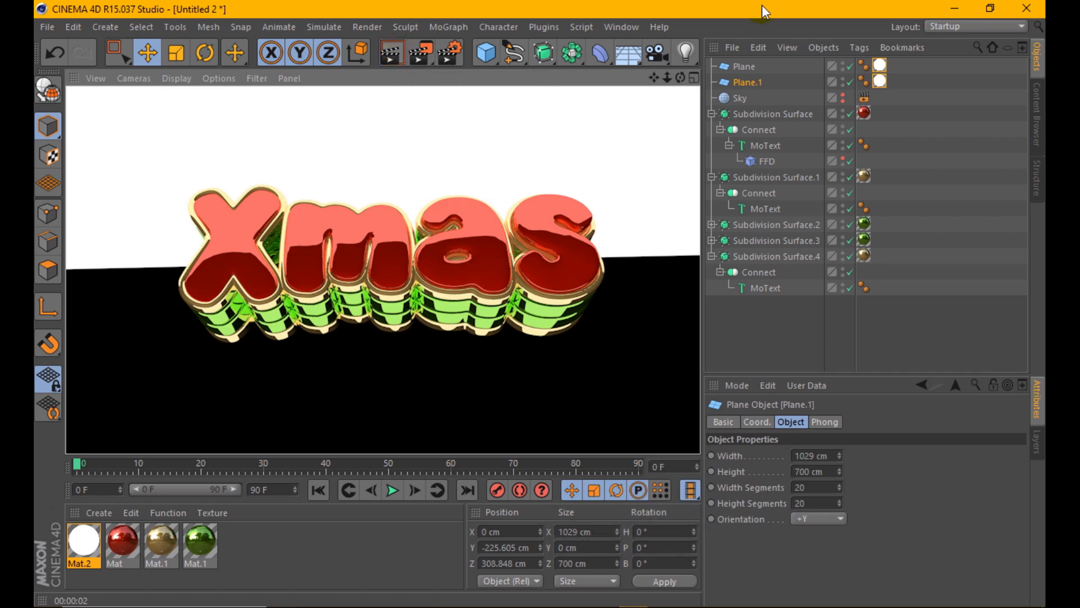
Step: Add Compositing tags to both planes, turn off Seen by Camera for them, and render a preview
{"action": "left_click", "coordinate": [734, 66], "text": "ctrl"}
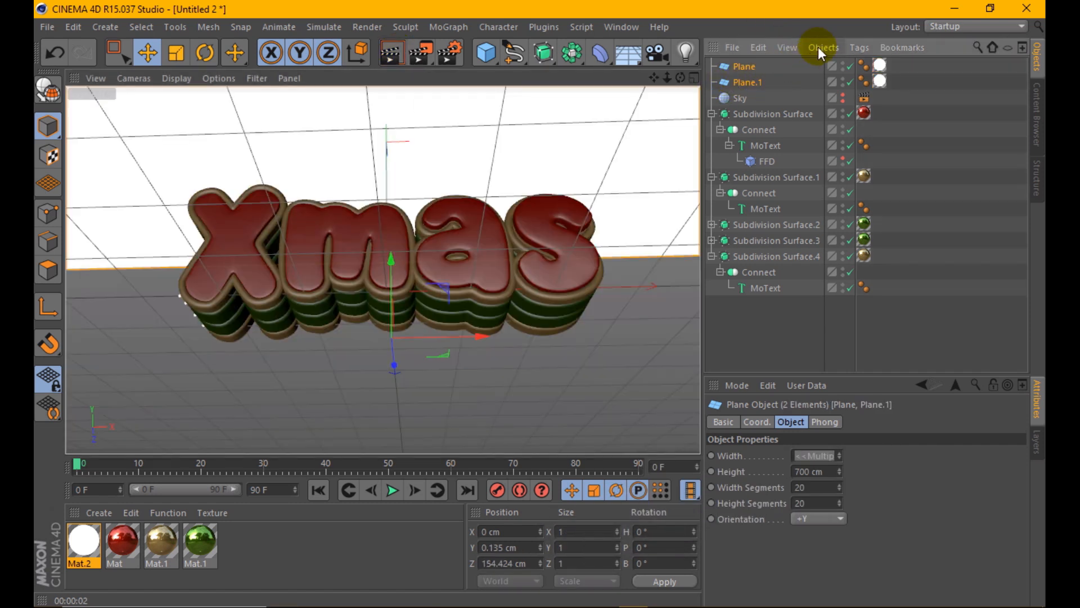
{"action": "left_click", "coordinate": [821, 48]}
{"action": "mouse_move", "coordinate": [889, 71]}
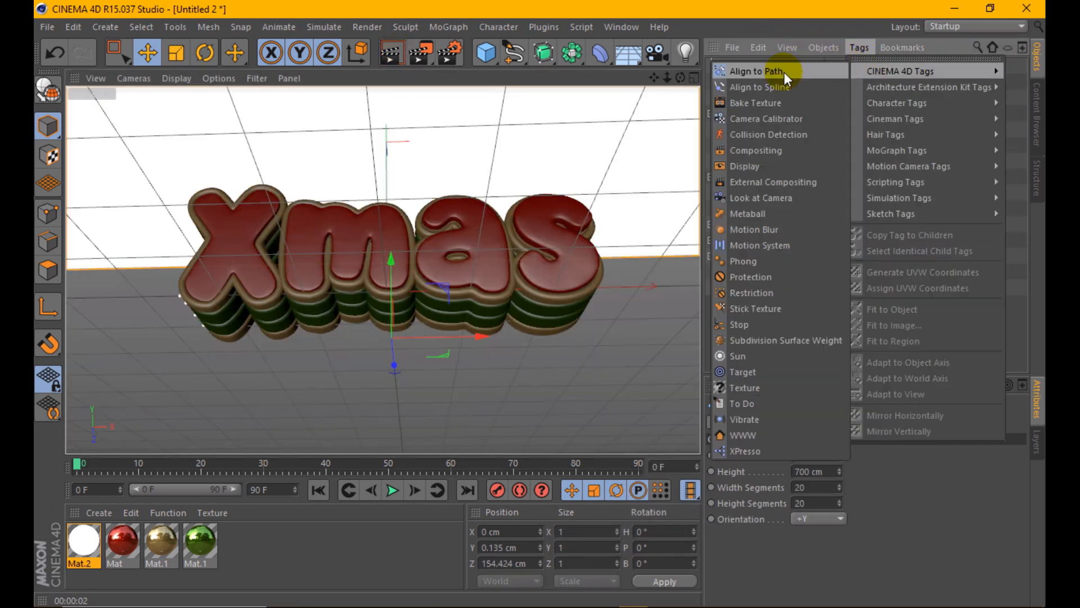
{"action": "left_click", "coordinate": [744, 151]}
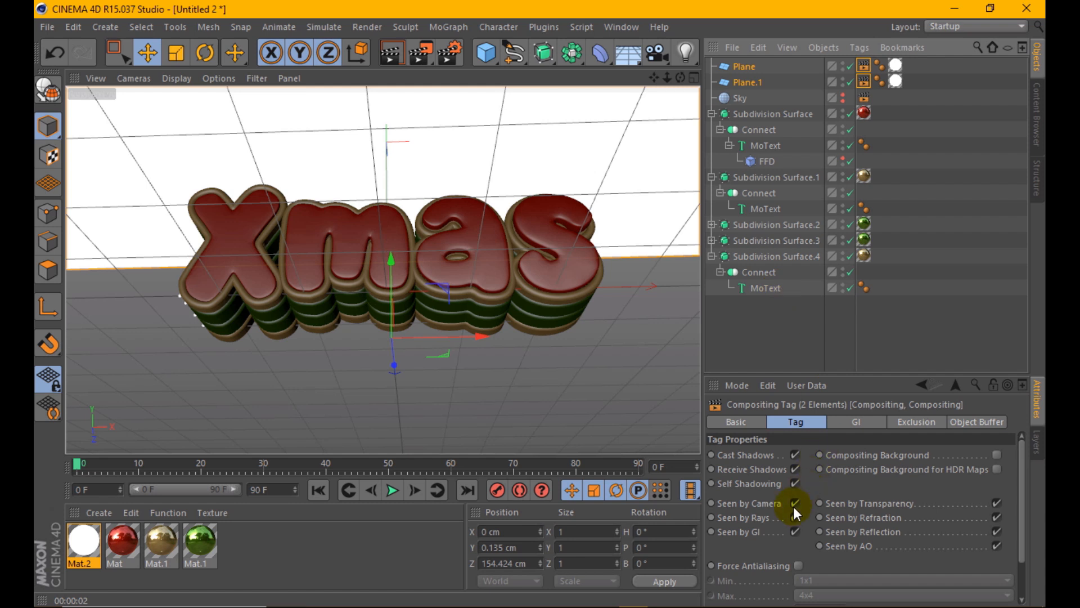
{"action": "left_click", "coordinate": [795, 502]}
{"action": "left_click", "coordinate": [396, 59]}
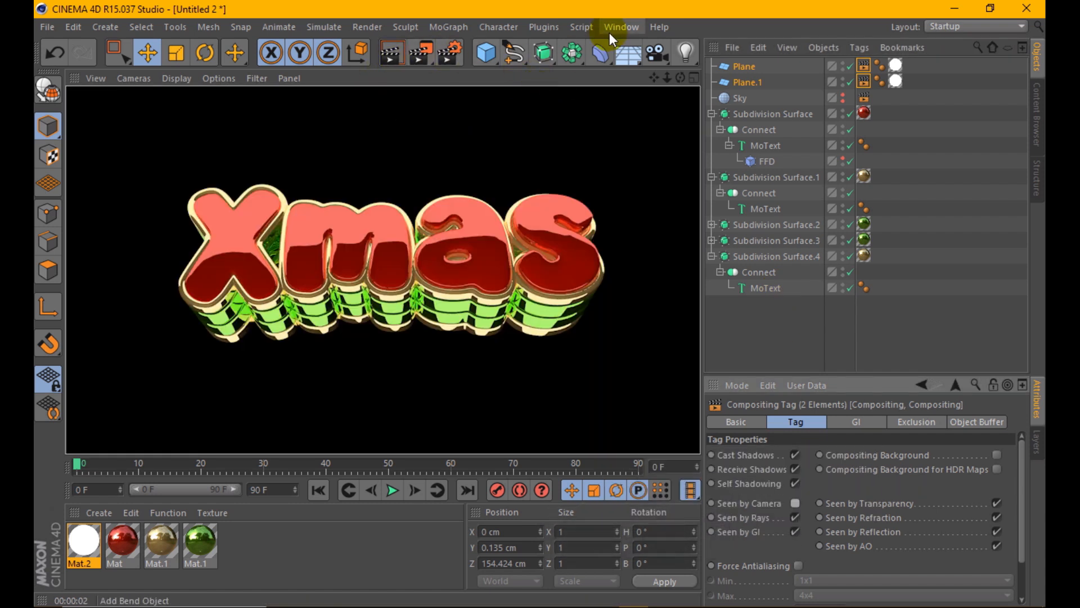
Step: Change the font of all five MoText objects to Bubblegum Sans and render a preview
{"action": "left_click", "coordinate": [712, 240]}
{"action": "left_click", "coordinate": [711, 224]}
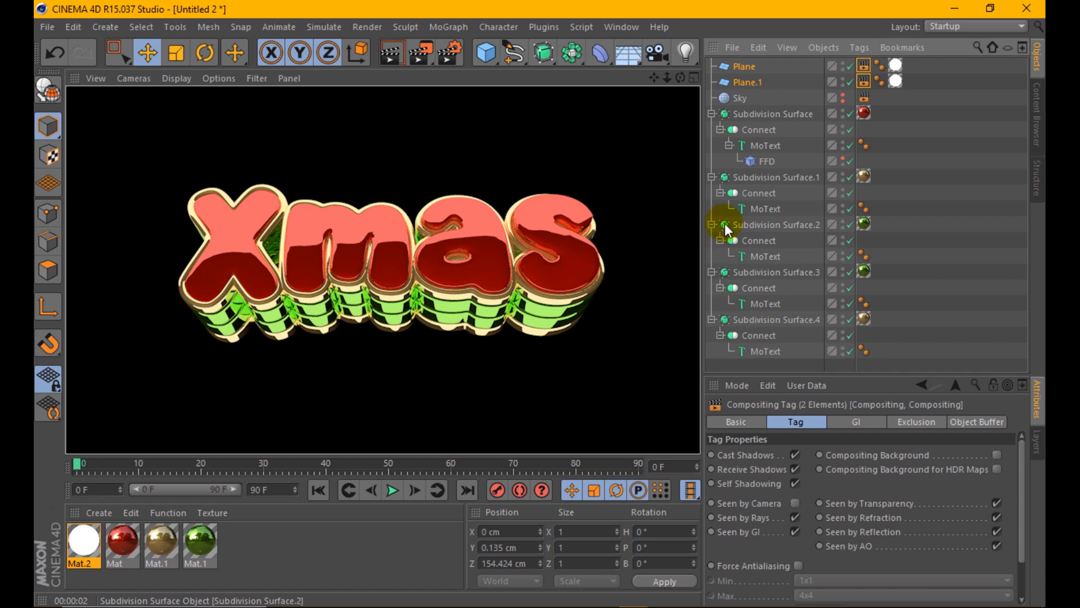
{"action": "left_click", "coordinate": [765, 208]}
{"action": "left_click", "coordinate": [765, 145], "text": "ctrl"}
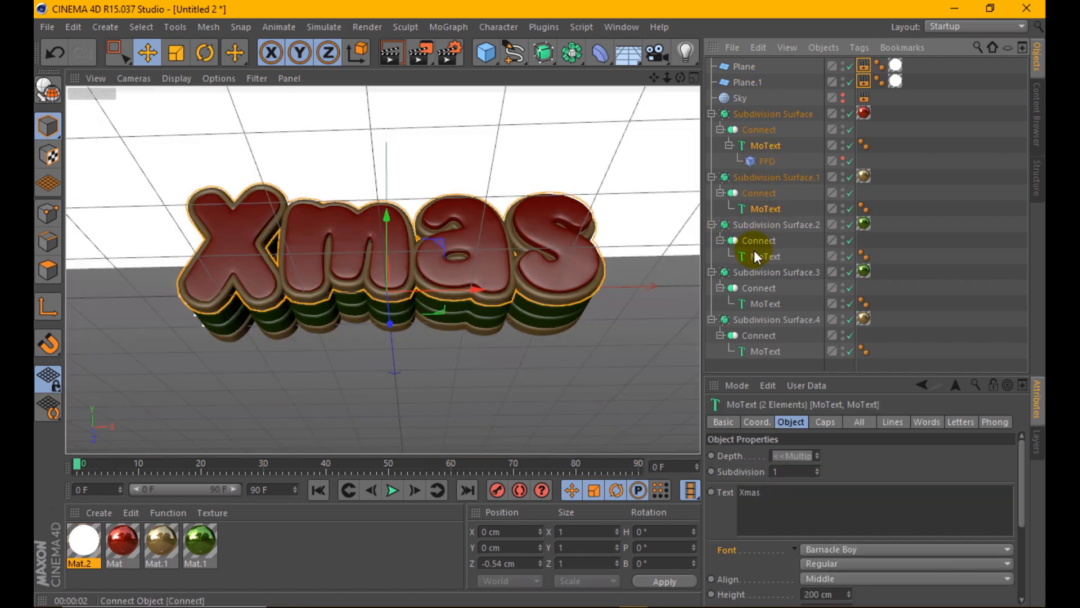
{"action": "left_click", "coordinate": [758, 256], "text": "ctrl"}
{"action": "left_click", "coordinate": [765, 303], "text": "ctrl"}
{"action": "left_click", "coordinate": [765, 351], "text": "ctrl"}
{"action": "key", "text": "ctrl+r"}
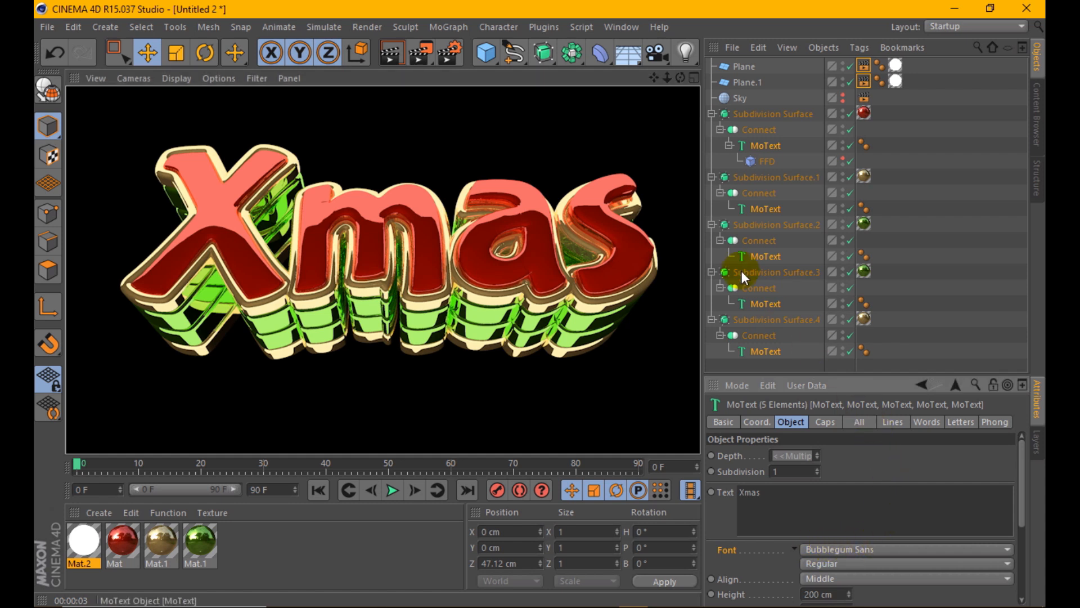
{"action": "mouse_move", "coordinate": [652, 79]}
{"action": "left_mouse_down"}
{"action": "mouse_move", "coordinate": [665, 89]}
{"action": "mouse_move", "coordinate": [646, 78]}
{"action": "left_mouse_up"}
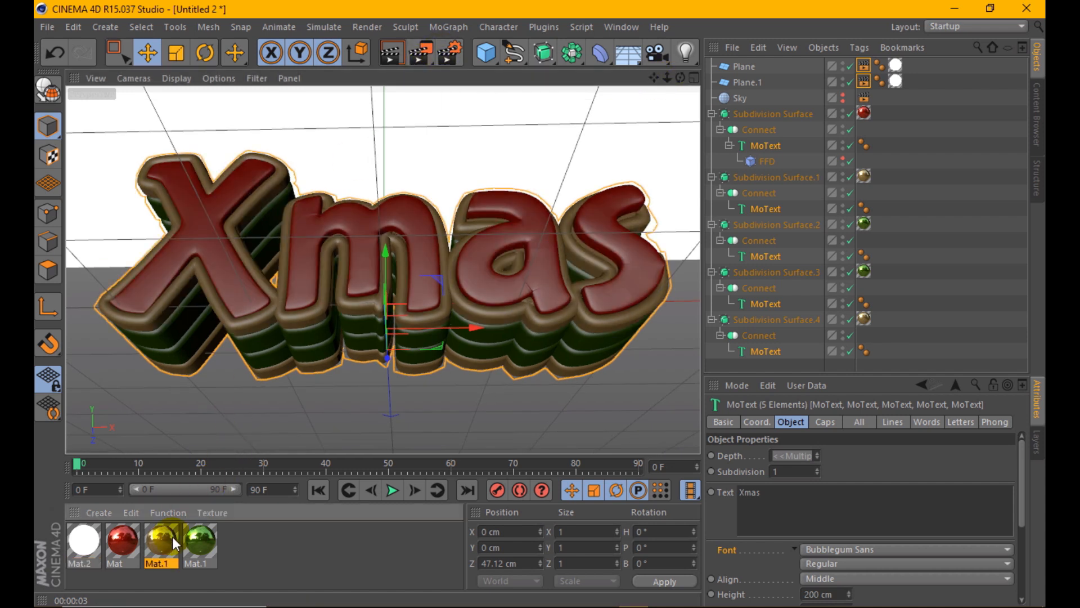
Step: Set the reflection blurriness of the gold and green materials to 5 %
{"action": "double_click", "coordinate": [169, 537]}
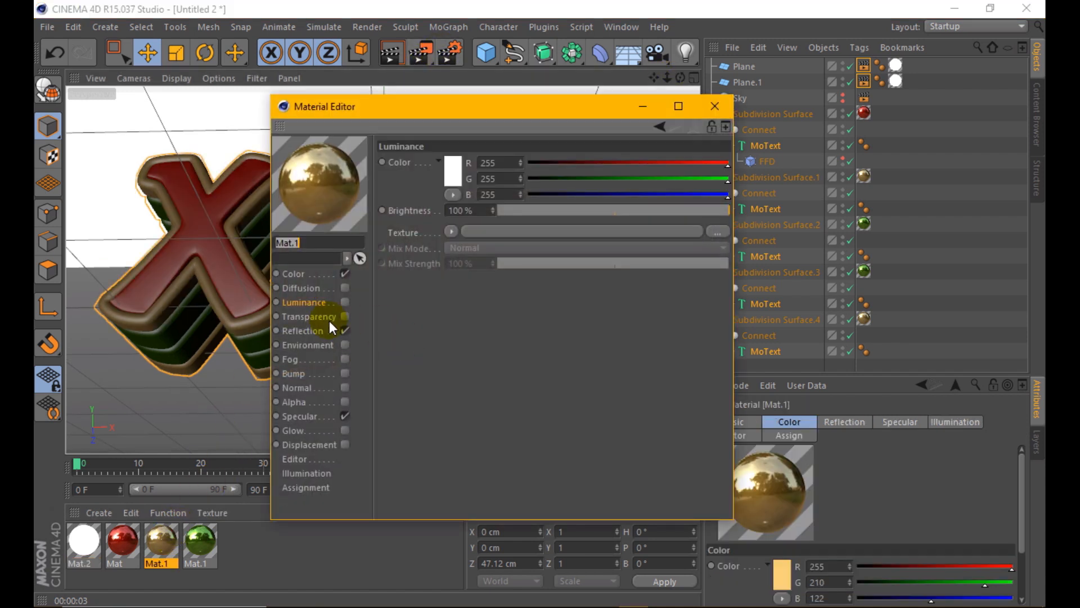
{"action": "left_click", "coordinate": [324, 328]}
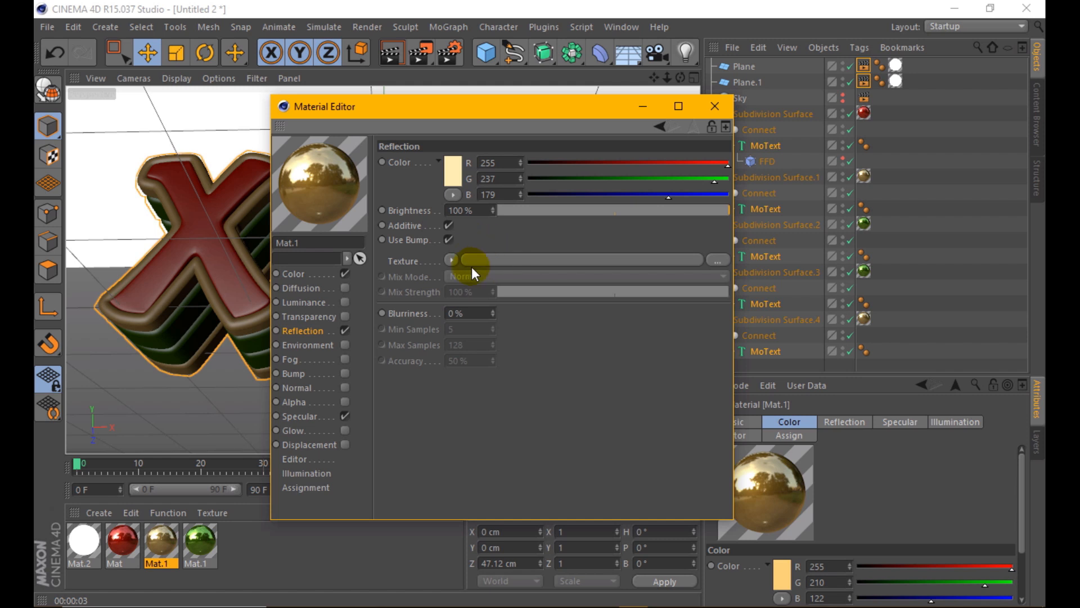
{"action": "left_click", "coordinate": [475, 312]}
{"action": "type", "text": "5"}
{"action": "left_click", "coordinate": [118, 538]}
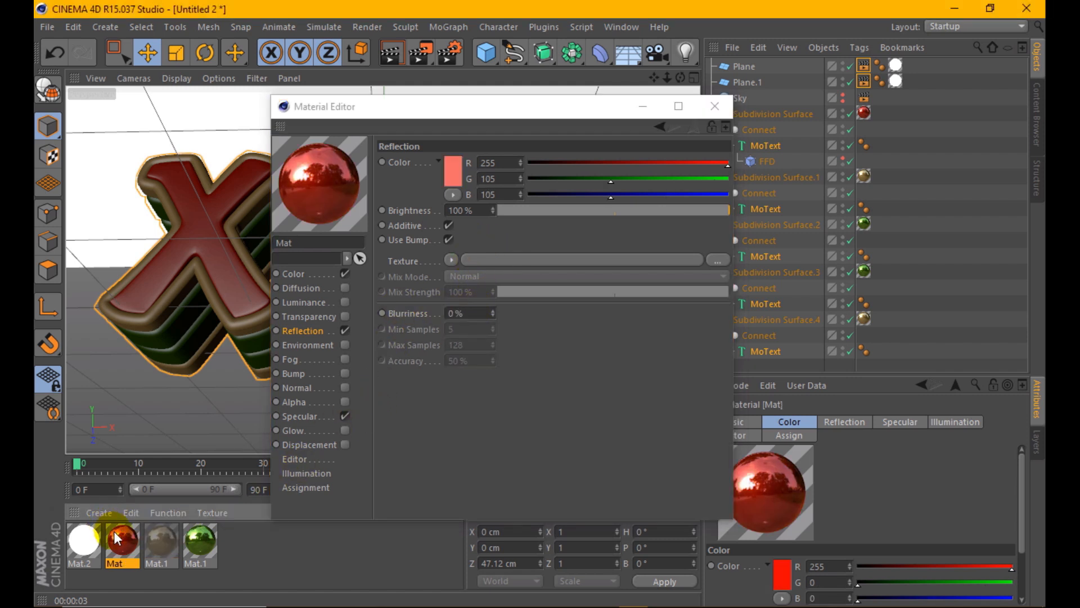
{"action": "left_click", "coordinate": [192, 541]}
{"action": "left_click", "coordinate": [457, 312]}
{"action": "type", "text": "5"}
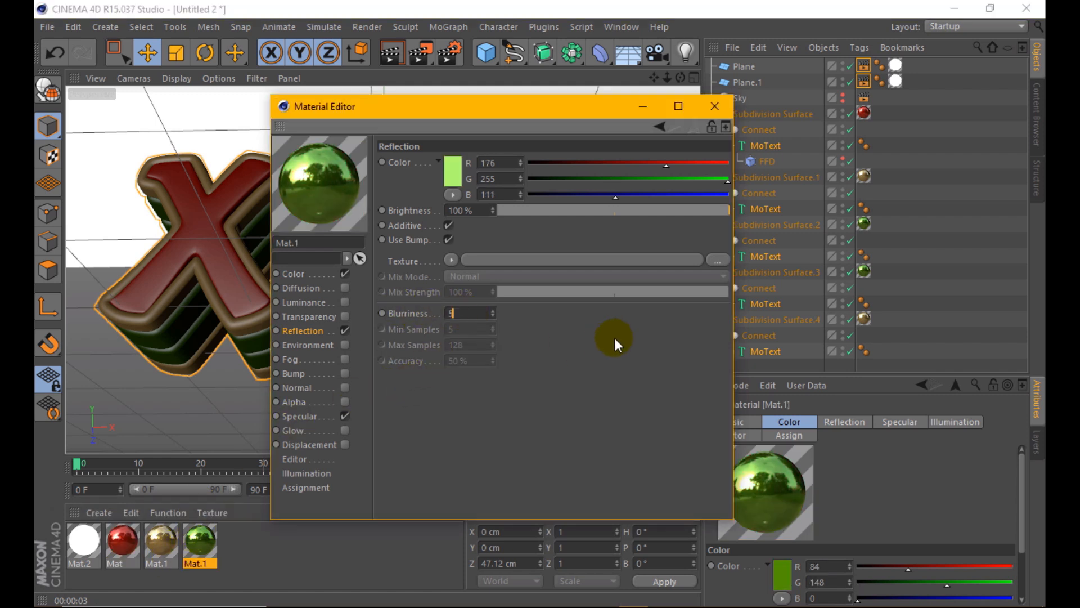
{"action": "key", "text": "Return"}
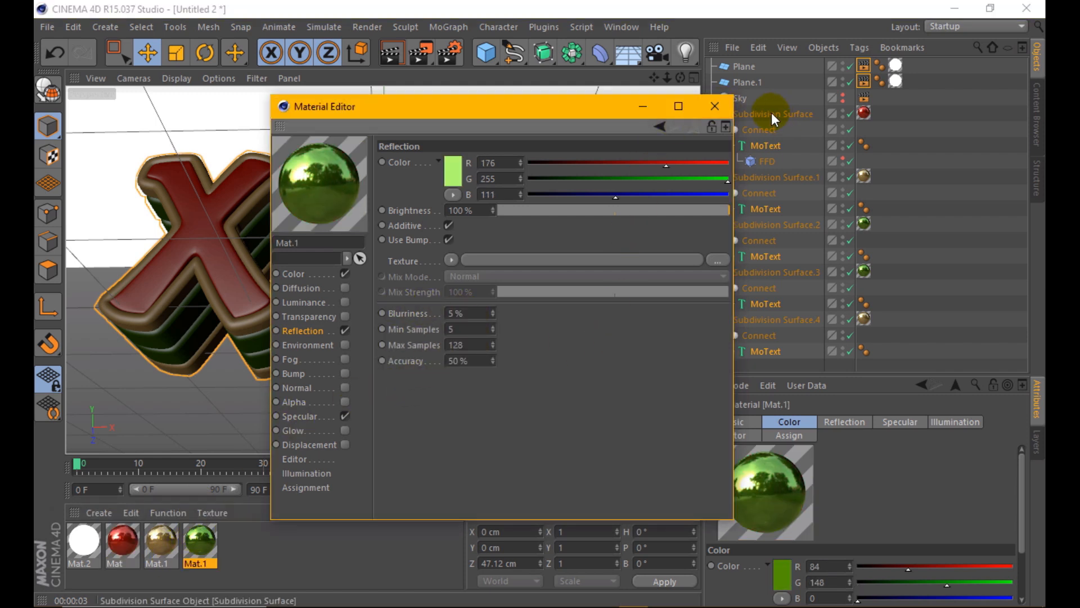
{"action": "left_click", "coordinate": [715, 107]}
Step: Set the minimum anti-aliasing level to 2x2 in the render settings and render a preview
{"action": "left_click", "coordinate": [442, 53]}
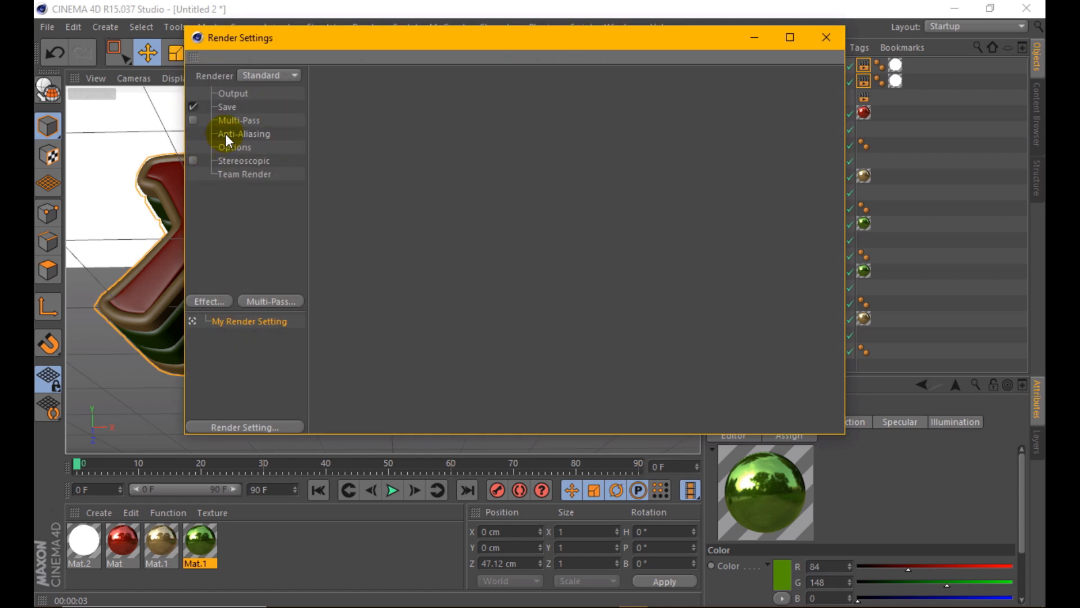
{"action": "left_click", "coordinate": [225, 134]}
{"action": "left_click", "coordinate": [460, 109]}
{"action": "left_click", "coordinate": [456, 140]}
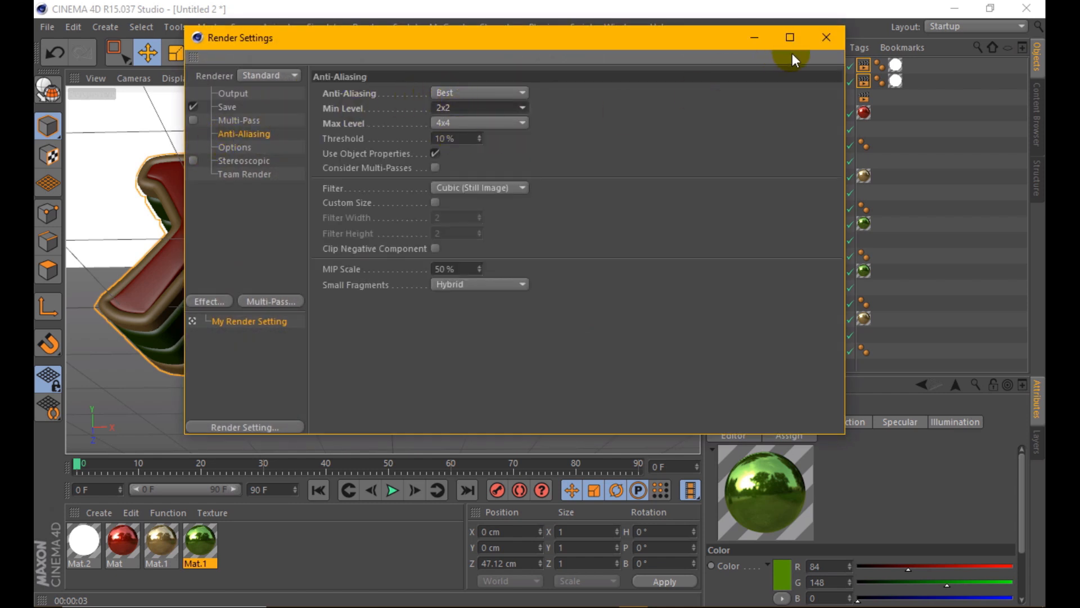
{"action": "left_click", "coordinate": [827, 37]}
{"action": "left_click", "coordinate": [396, 49]}
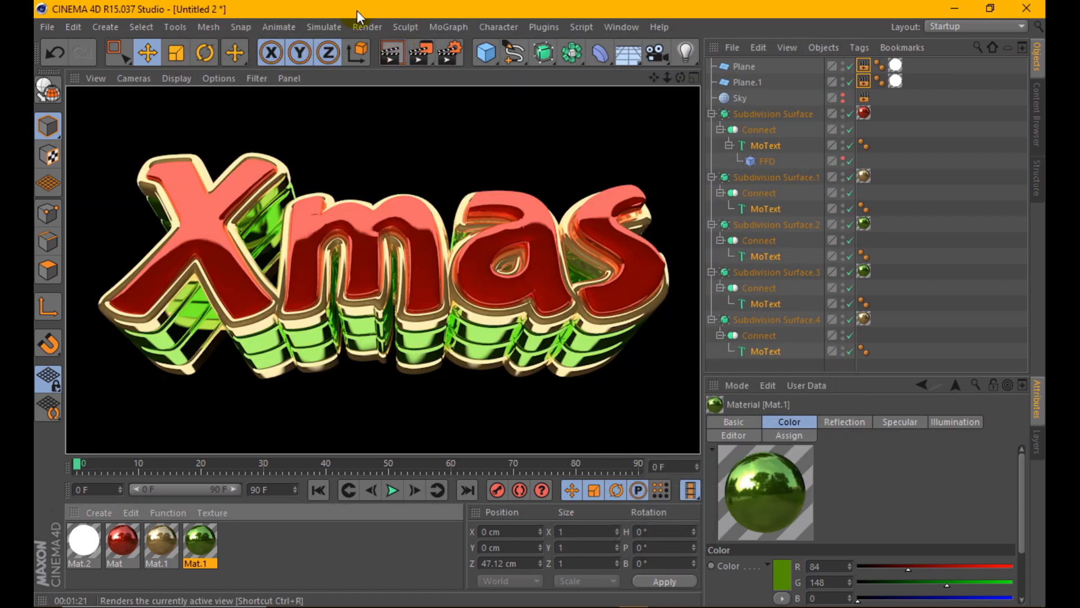
Step: Set the reflection blurriness of the green and gold materials to 0 % and start a preview render
{"action": "double_click", "coordinate": [192, 542]}
{"action": "double_click", "coordinate": [470, 312]}
{"action": "type", "text": "0"}
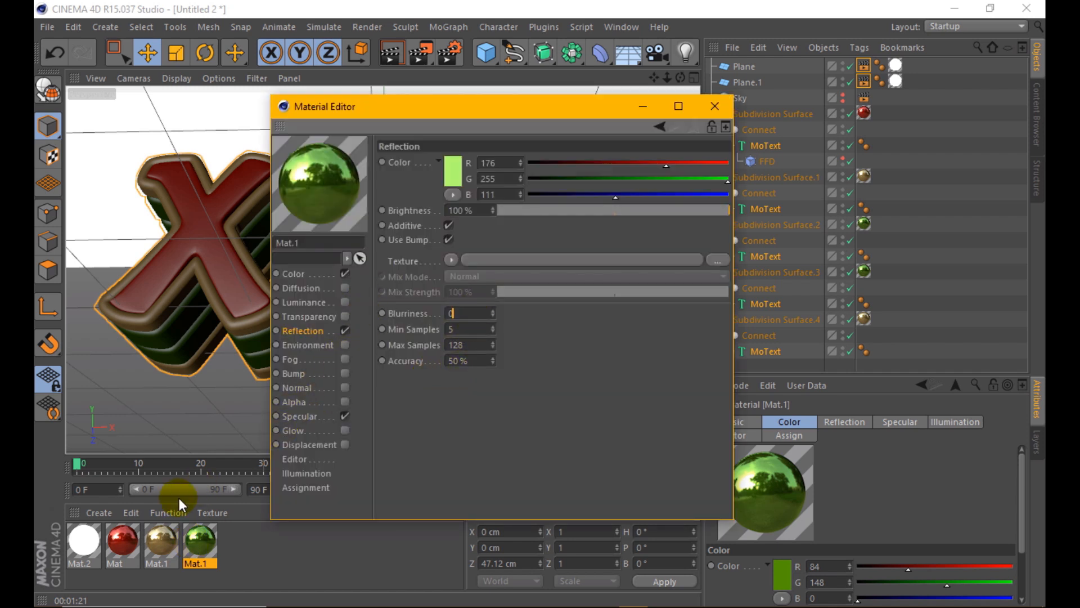
{"action": "left_click", "coordinate": [162, 533]}
{"action": "double_click", "coordinate": [470, 328]}
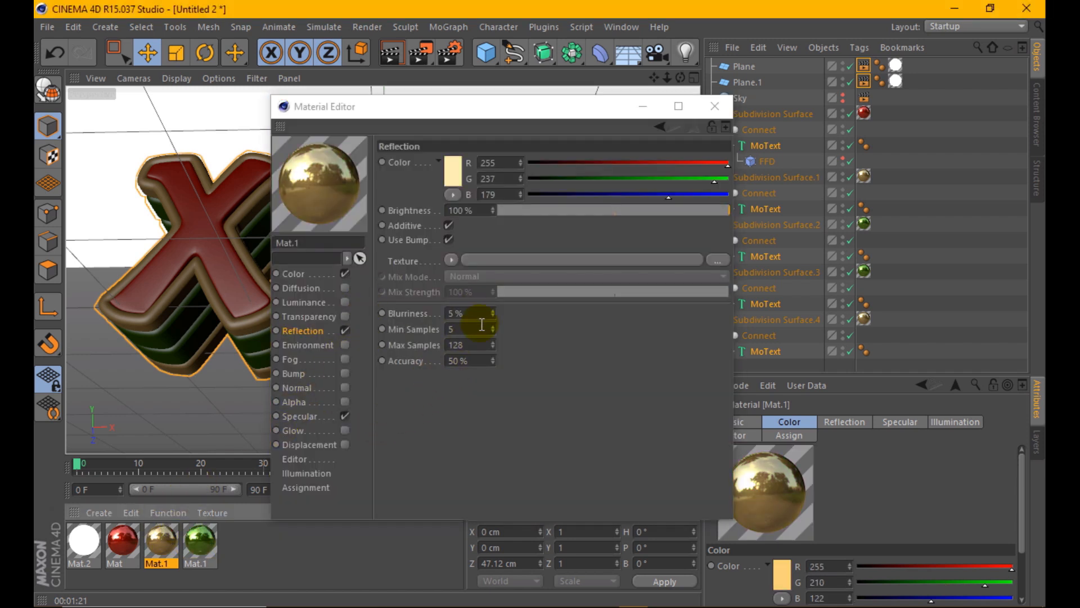
{"action": "left_click_drag", "start_coordinate": [471, 316], "coordinate": [377, 312]}
{"action": "key", "text": "0"}
{"action": "left_click_drag", "start_coordinate": [464, 316], "coordinate": [413, 315]}
{"action": "type", "text": "0"}
{"action": "key", "text": "Return"}
{"action": "left_click", "coordinate": [135, 523]}
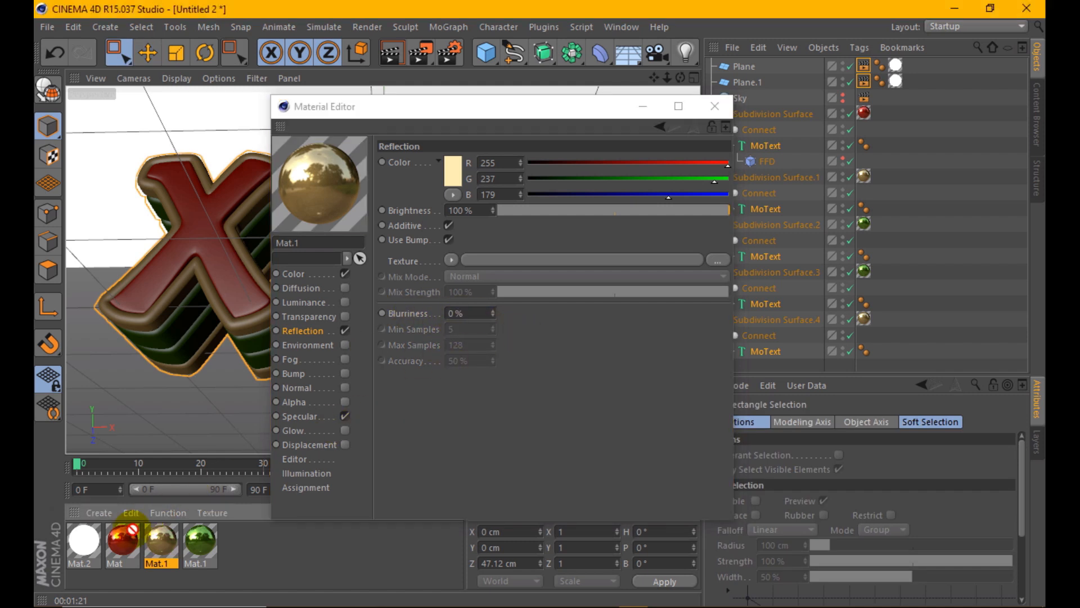
{"action": "double_click", "coordinate": [470, 313]}
{"action": "type", "text": "0"}
{"action": "key", "text": "Return"}
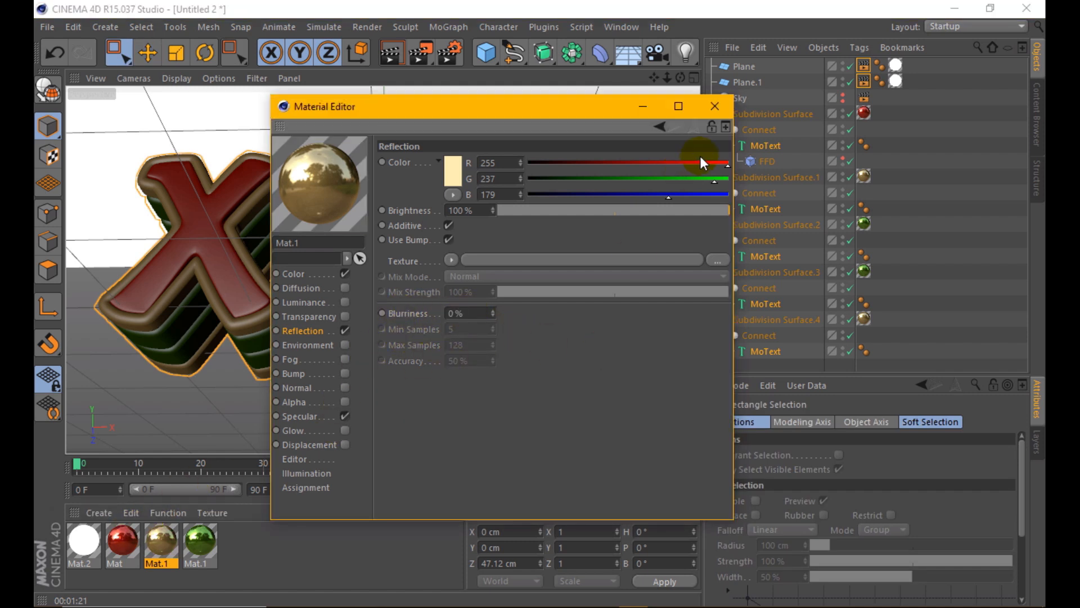
{"action": "left_click", "coordinate": [717, 100]}
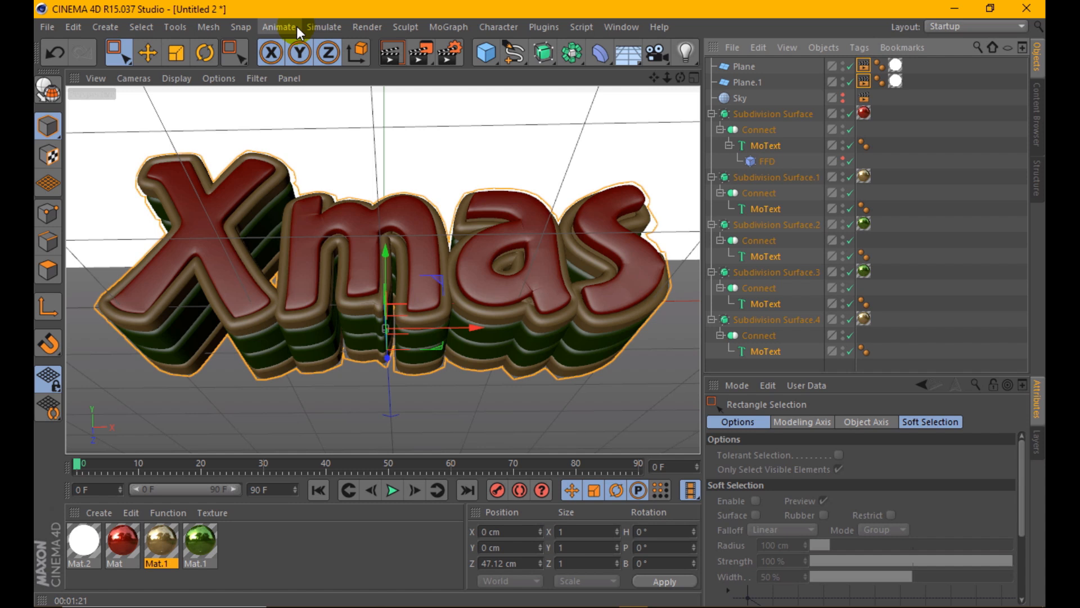
{"action": "left_click", "coordinate": [384, 51]}
Step: Raise the minimum anti-aliasing level to 16x16, review the image save settings, and render a preview of the text
{"action": "left_click", "coordinate": [449, 52]}
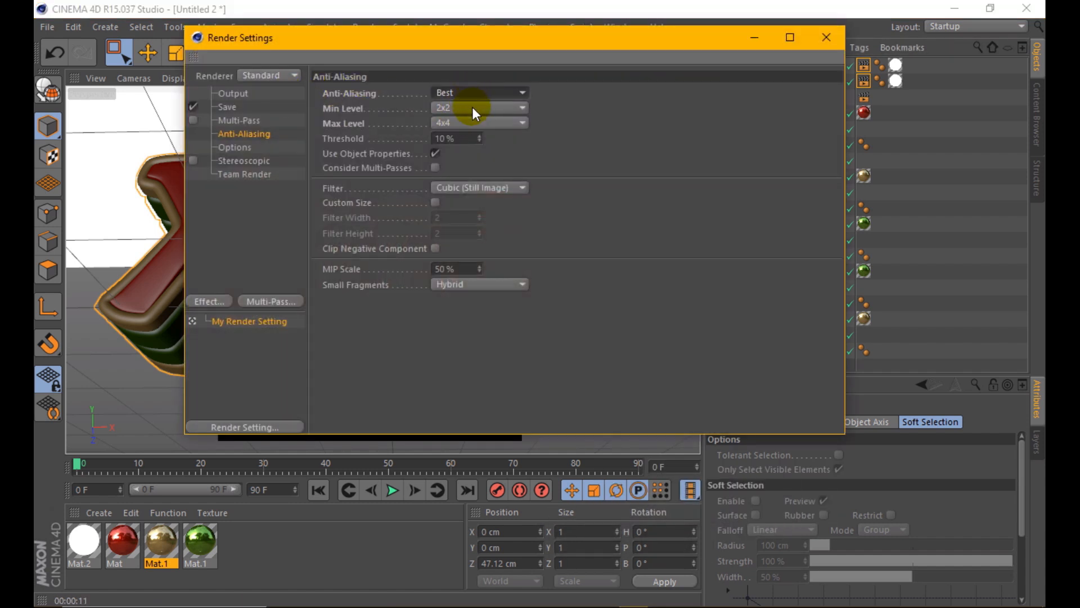
{"action": "left_click", "coordinate": [474, 111]}
{"action": "left_click", "coordinate": [461, 188]}
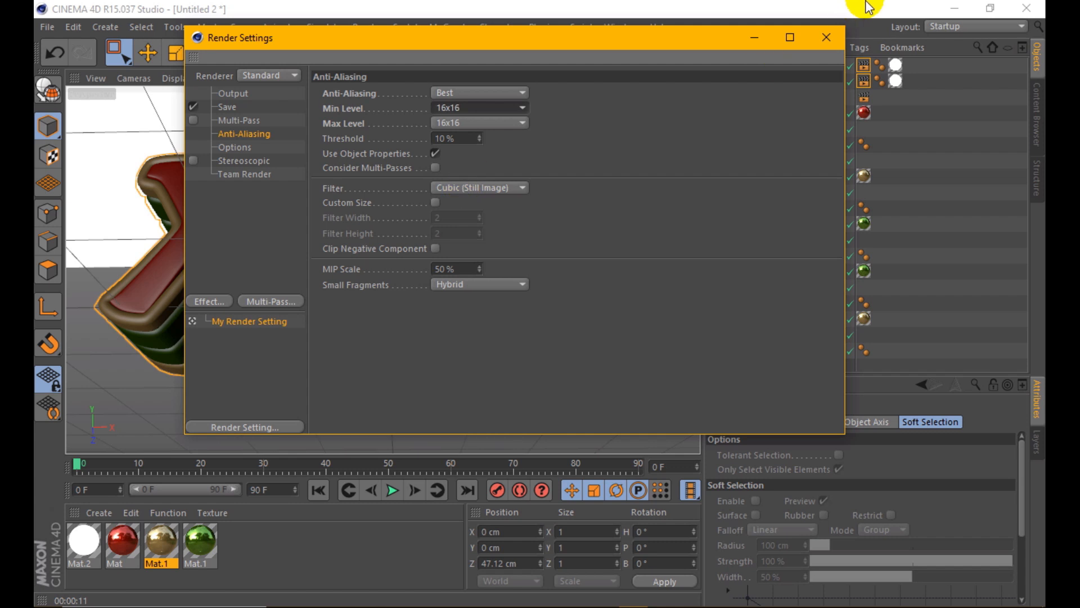
{"action": "left_click", "coordinate": [232, 107]}
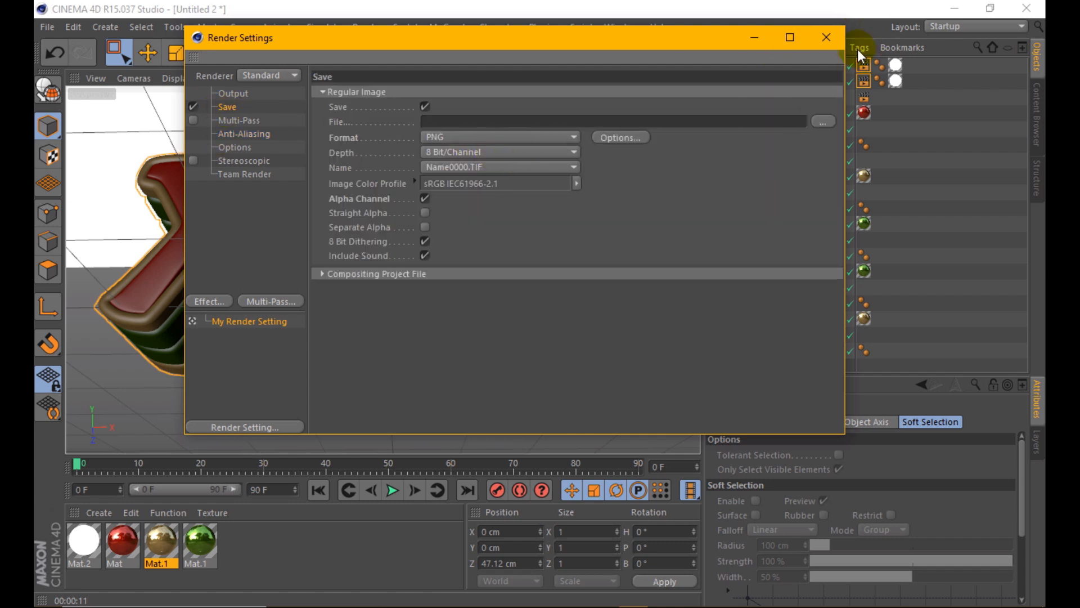
{"action": "left_click", "coordinate": [823, 38]}
{"action": "left_click", "coordinate": [392, 53]}
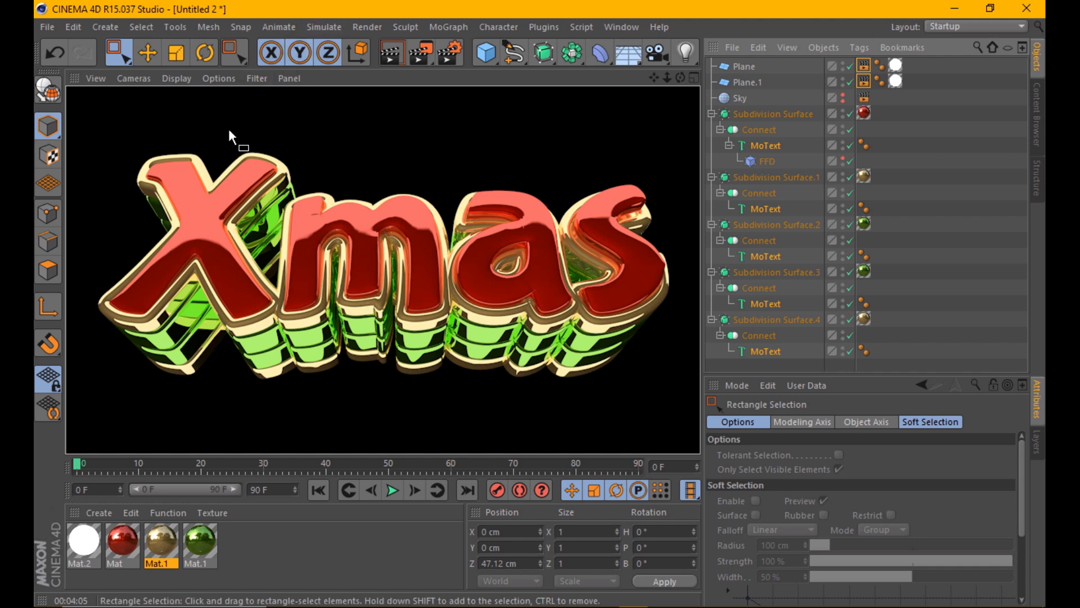
{"action": "key", "text": "e"}
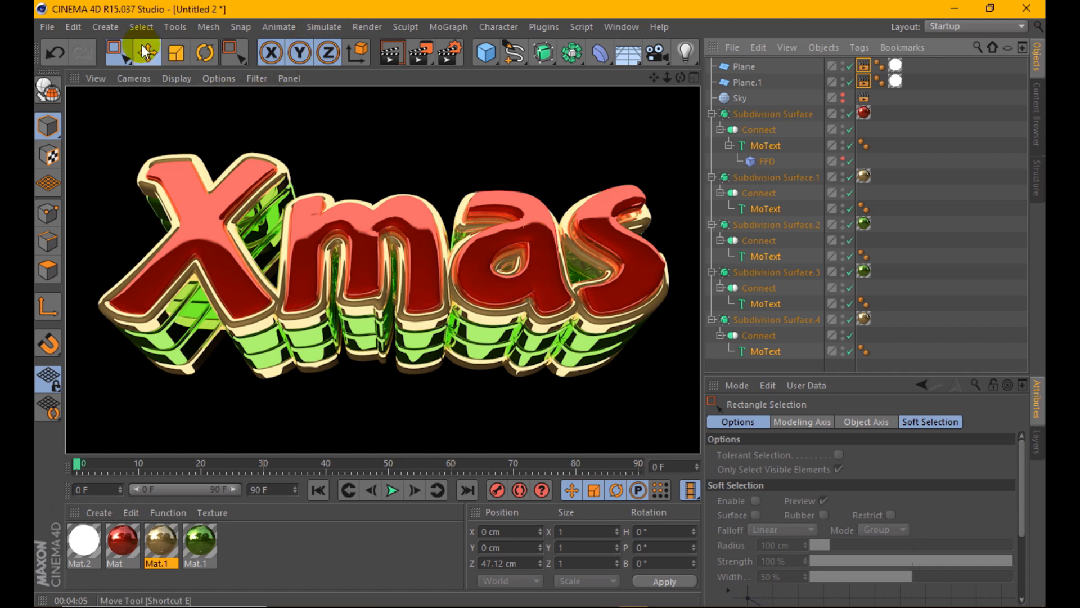